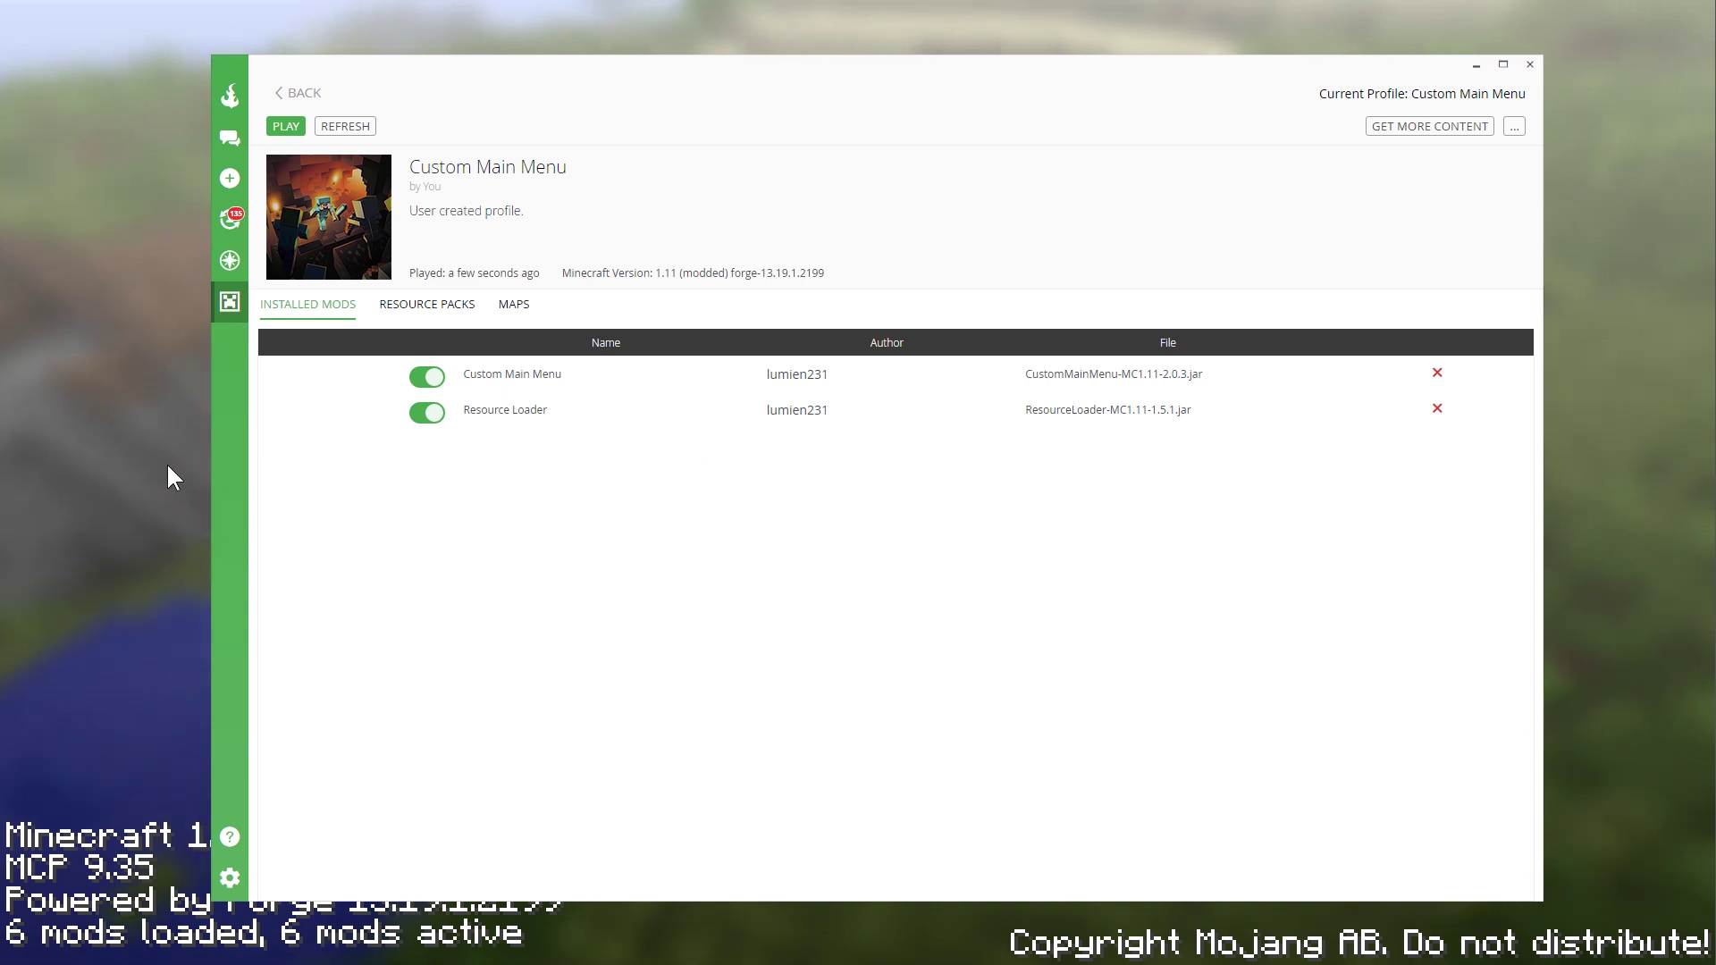
Step: Switch to Minecraft and reload the main menu several times to demonstrate the refresh button
click(133, 466)
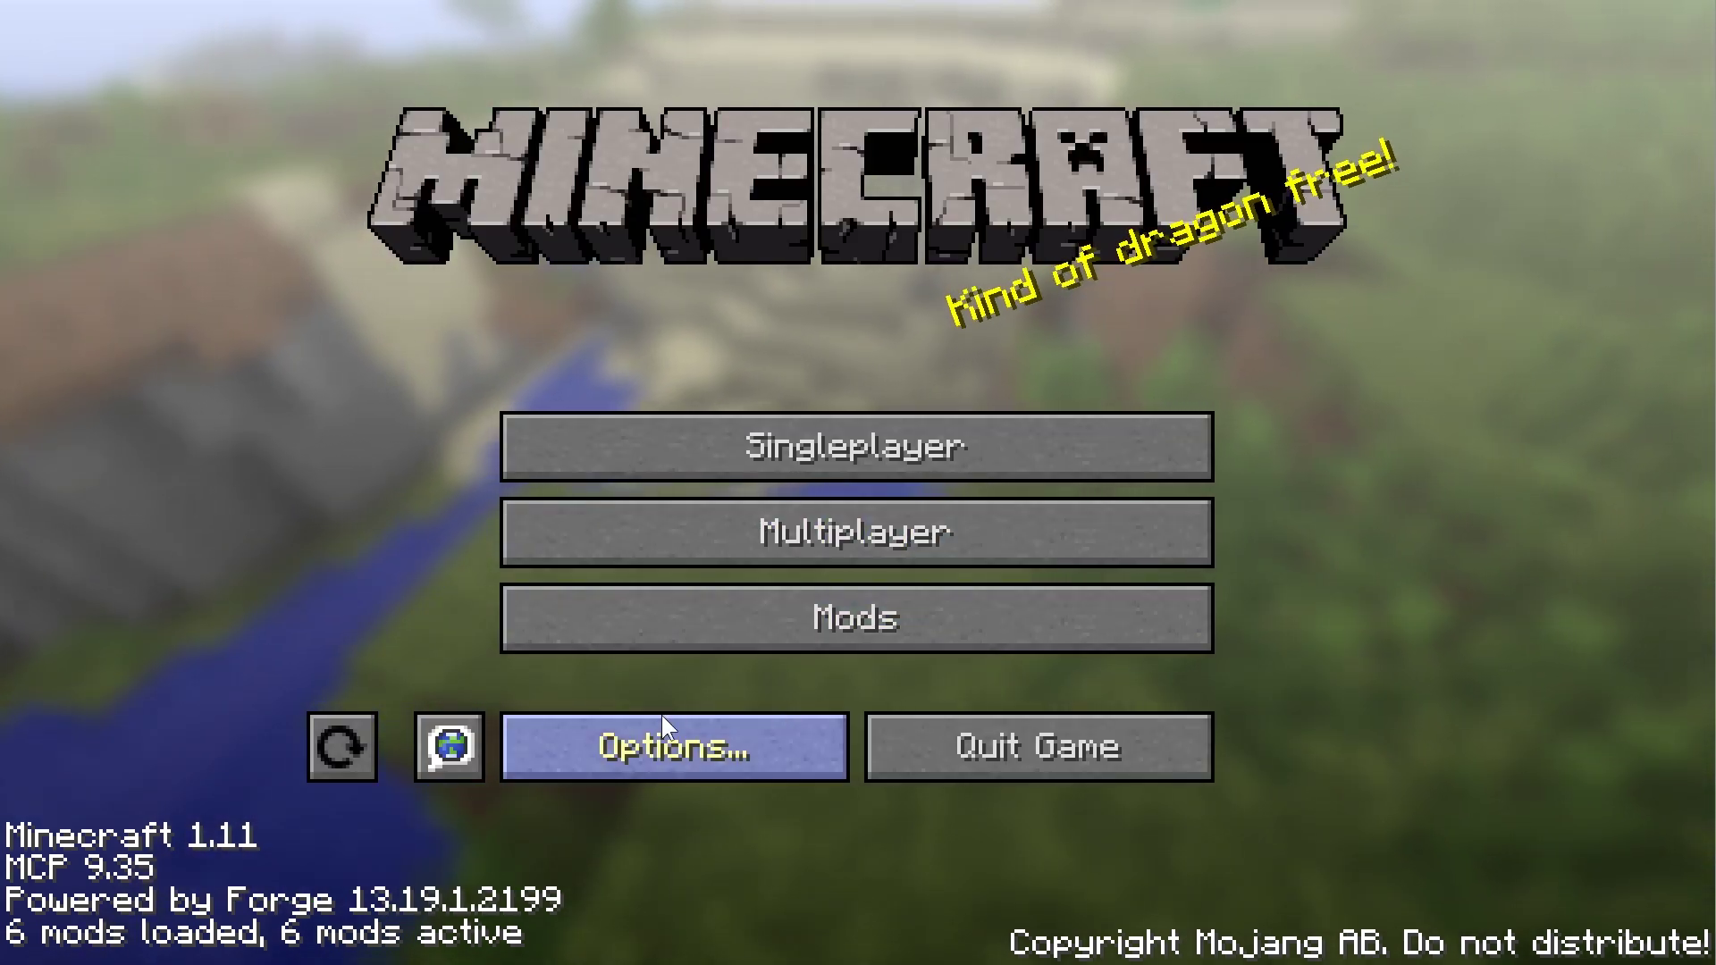
click(348, 731)
click(348, 731)
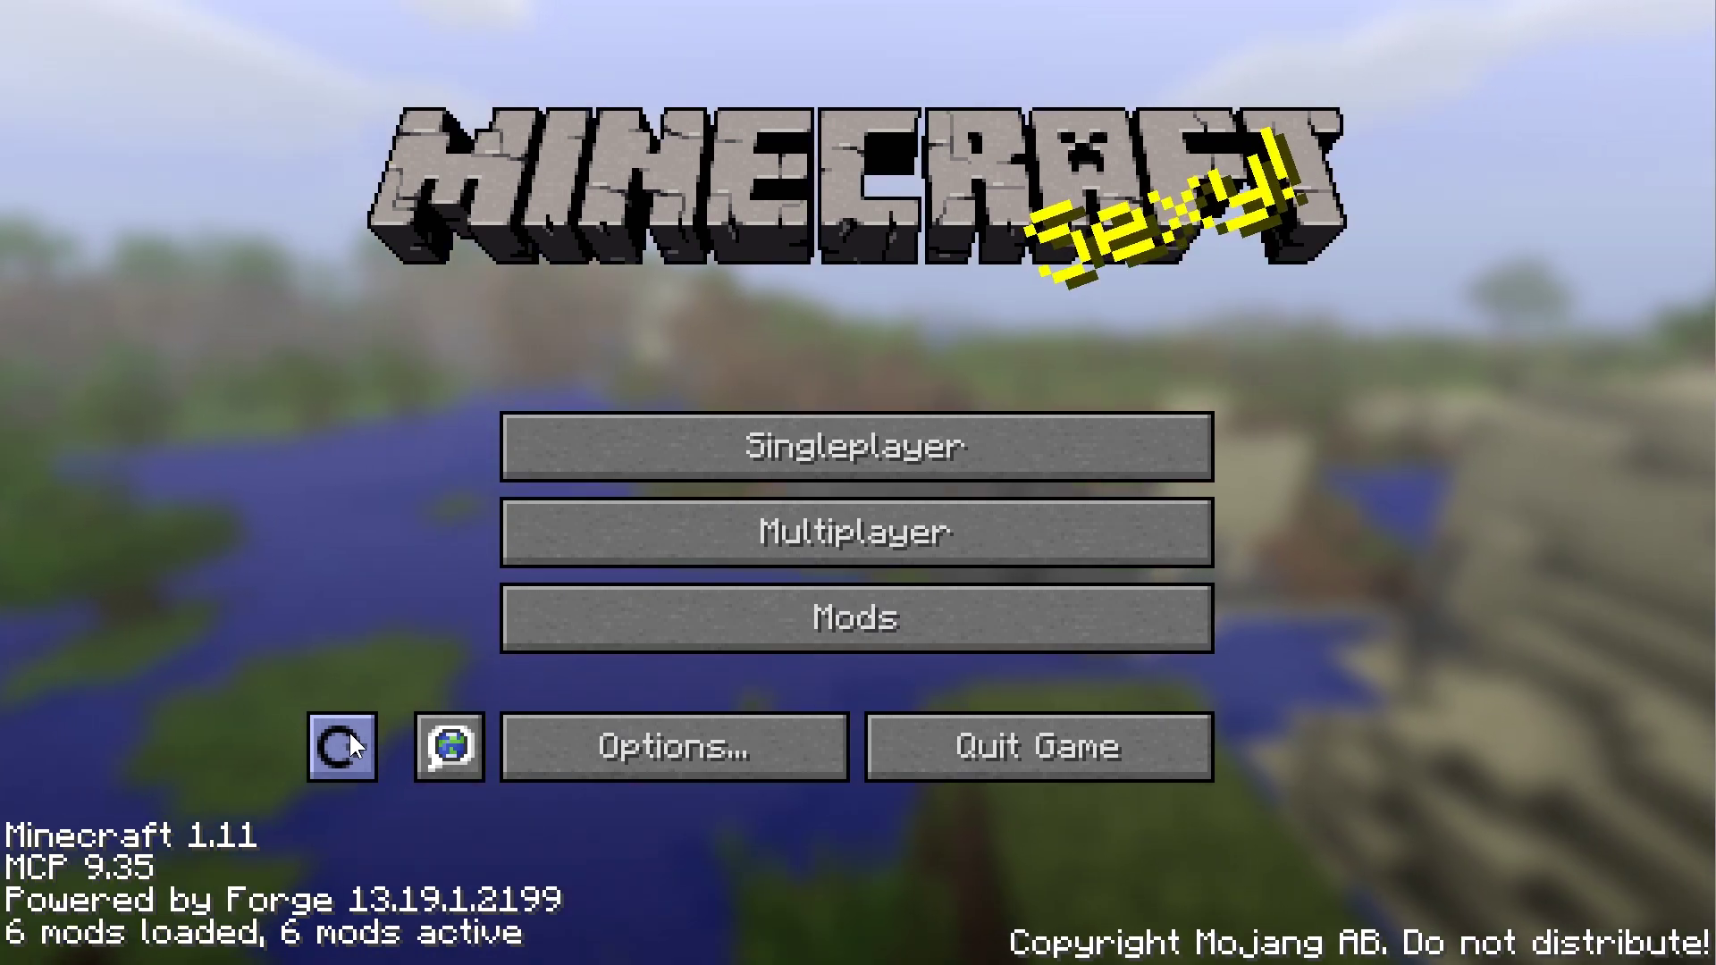
click(348, 731)
click(350, 731)
click(351, 731)
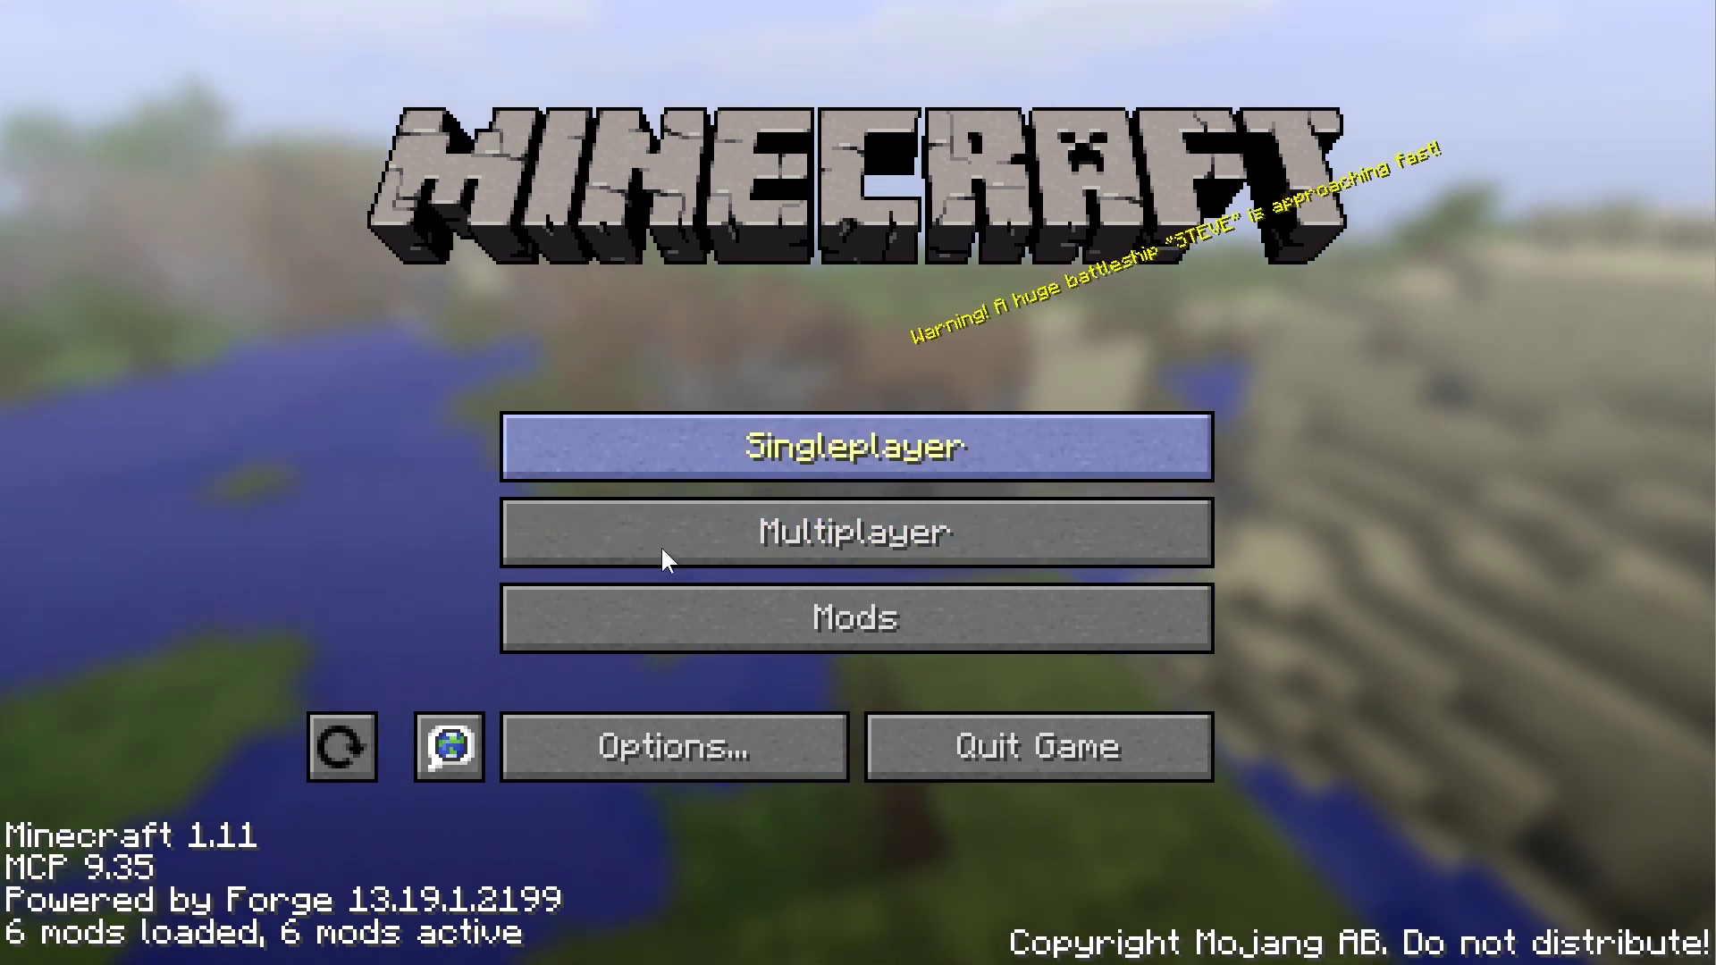
Step: Switch to the Curse launcher and open the folder of the Custom Main Menu profile
click(895, 732)
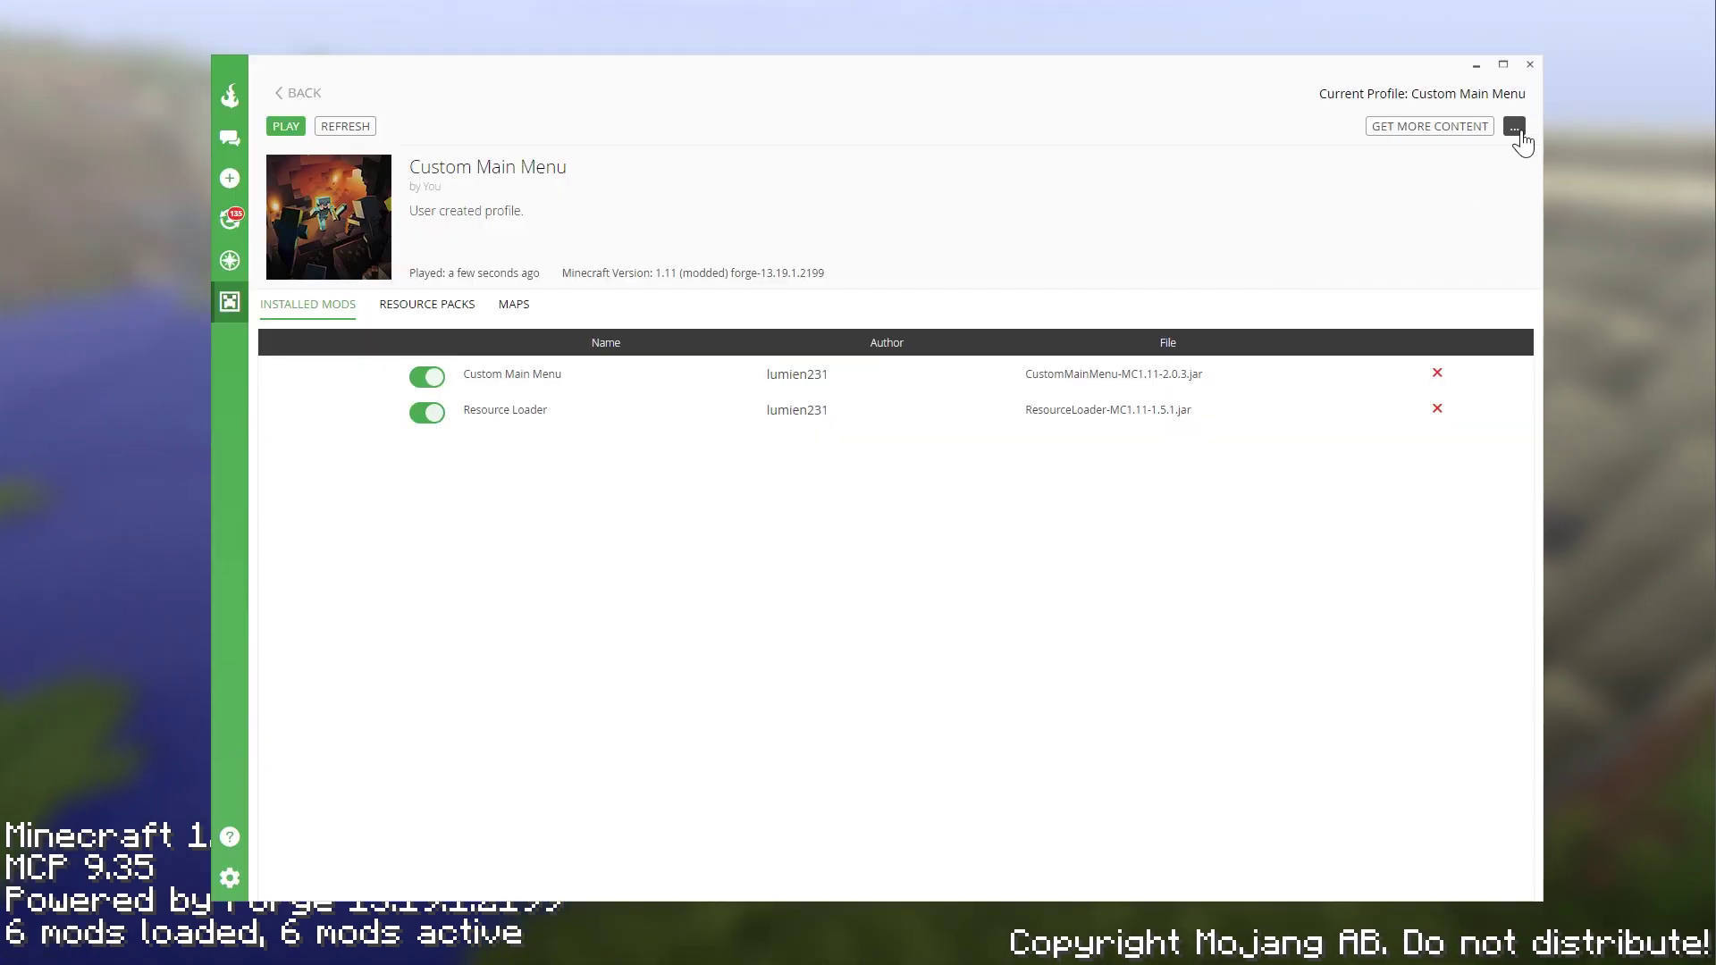
click(1514, 127)
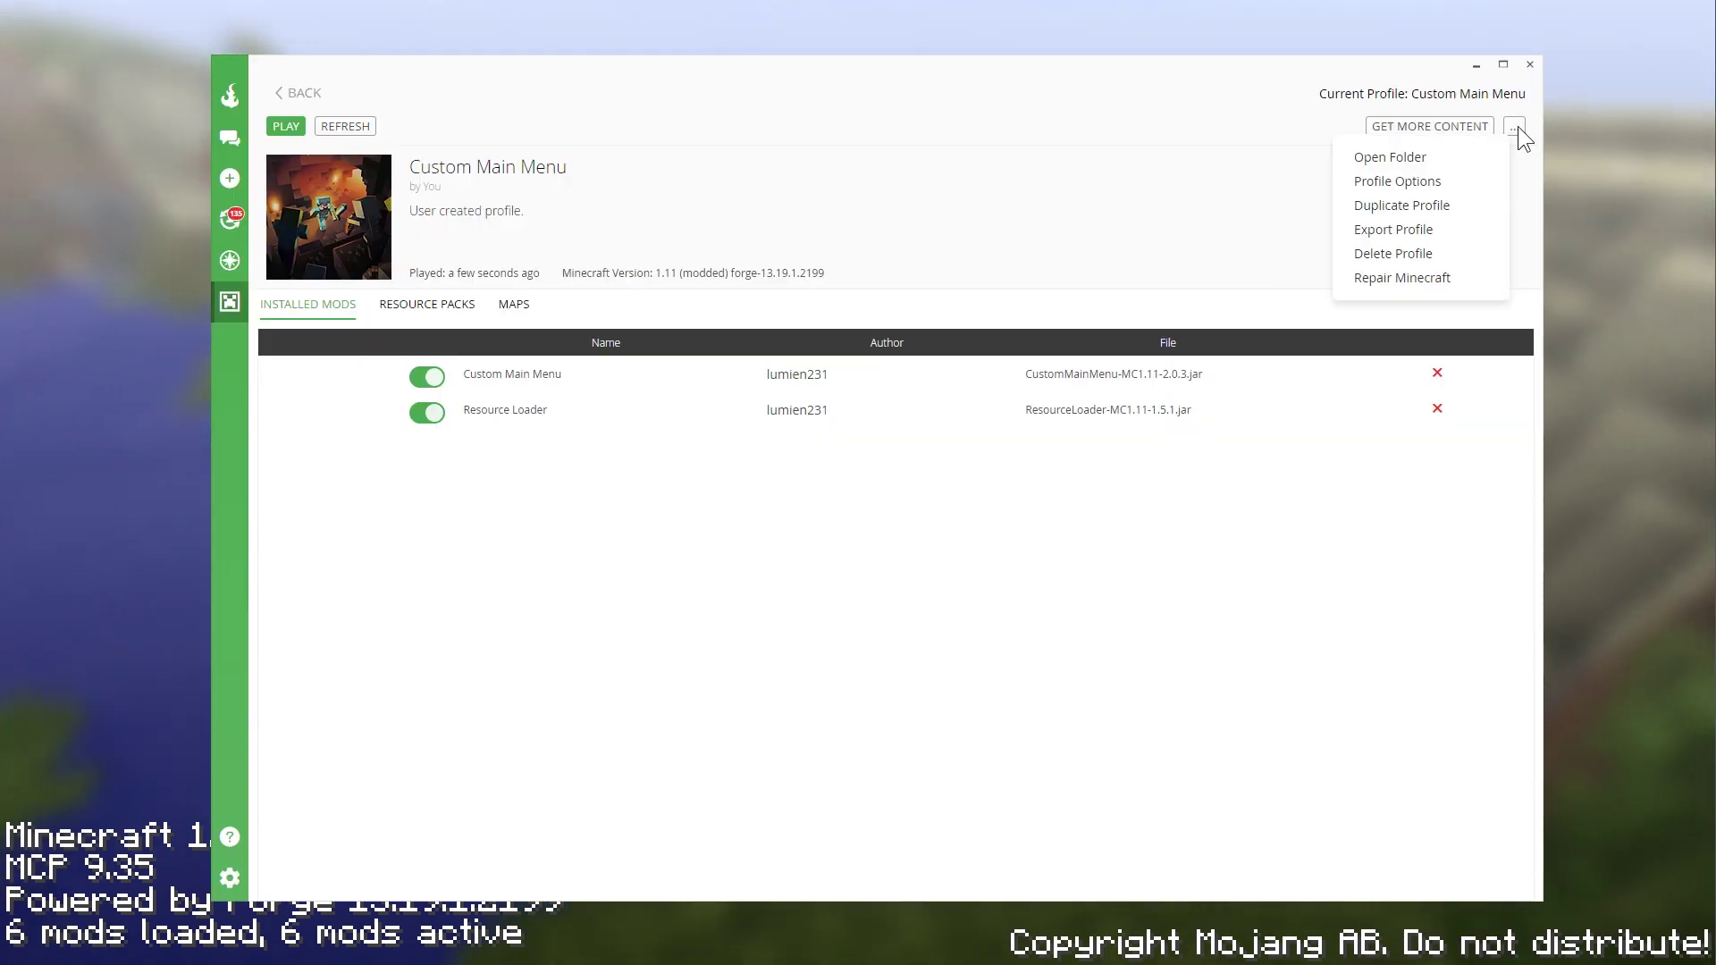
click(1400, 157)
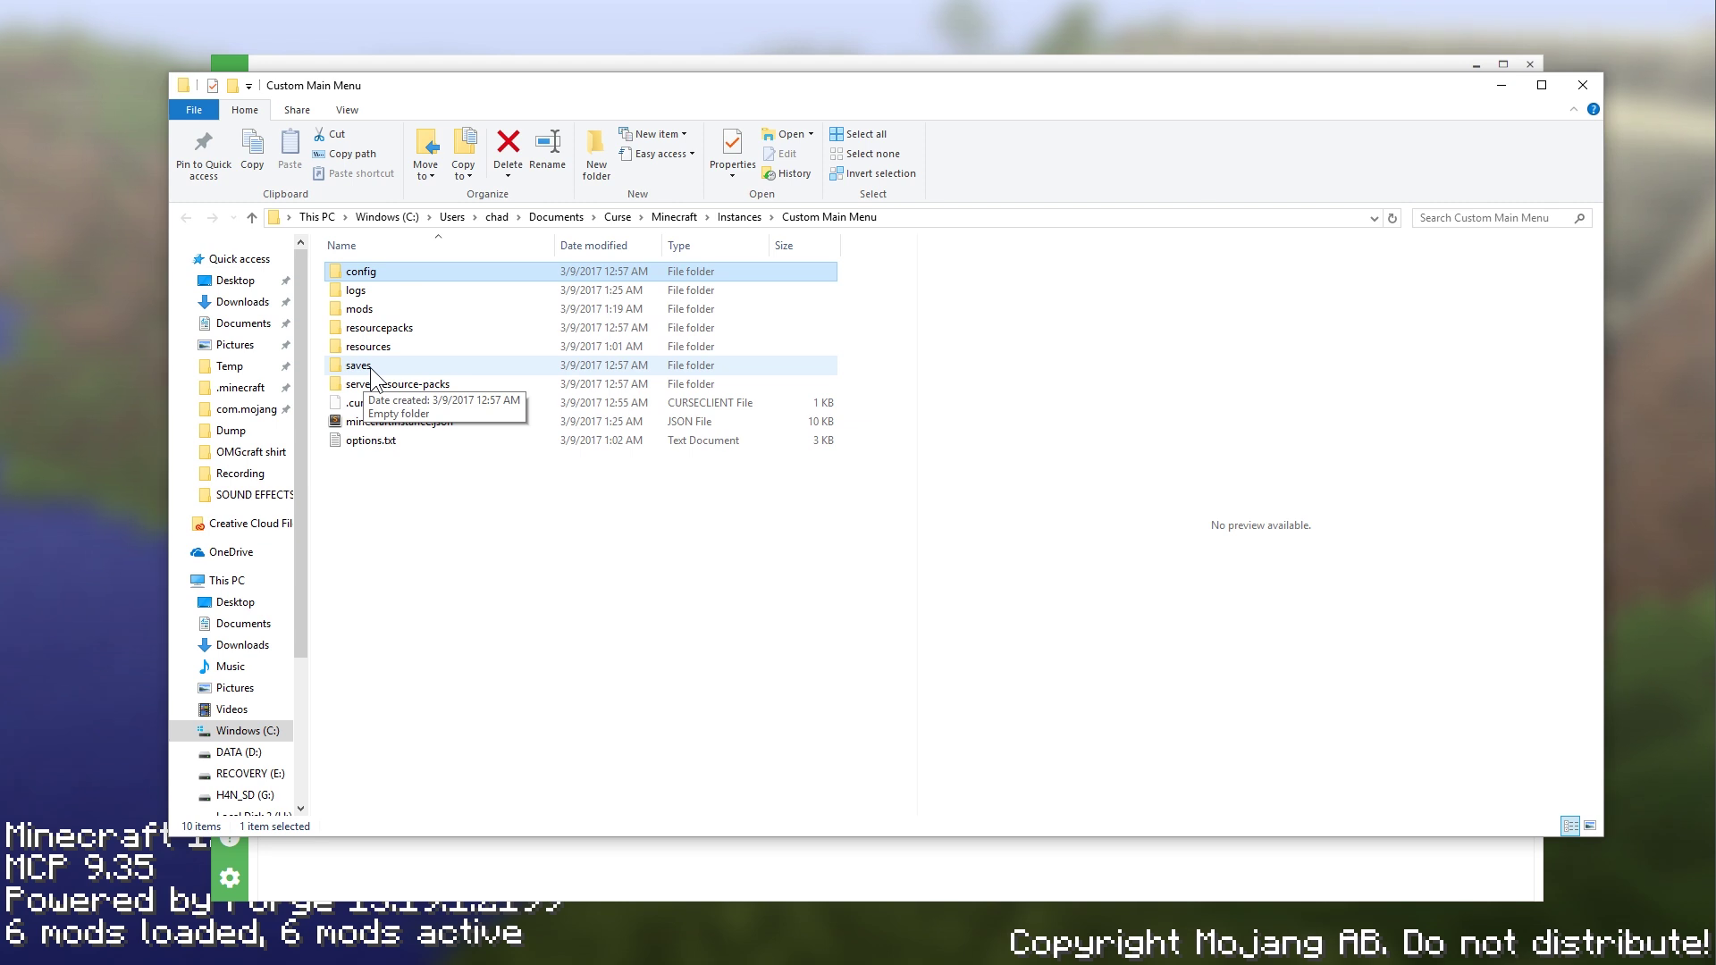
click(386, 347)
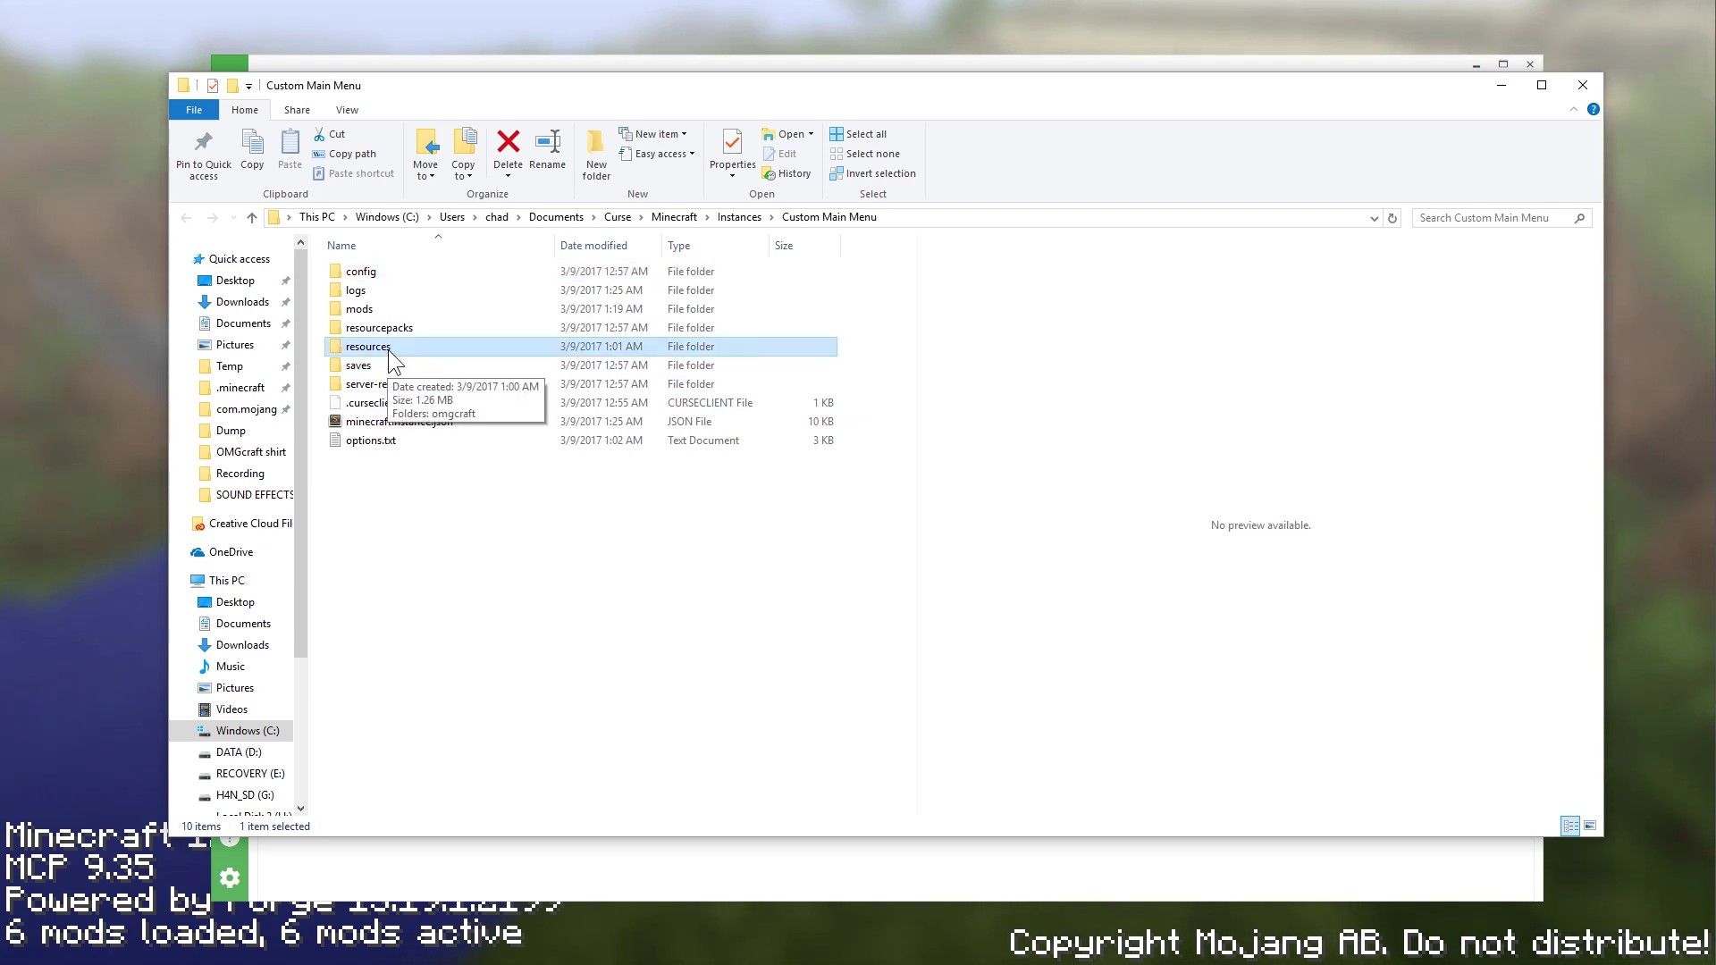
Step: Open mainmenu.json from the profile's config/CustomMainMenu folder in the text editor
double_click(363, 276)
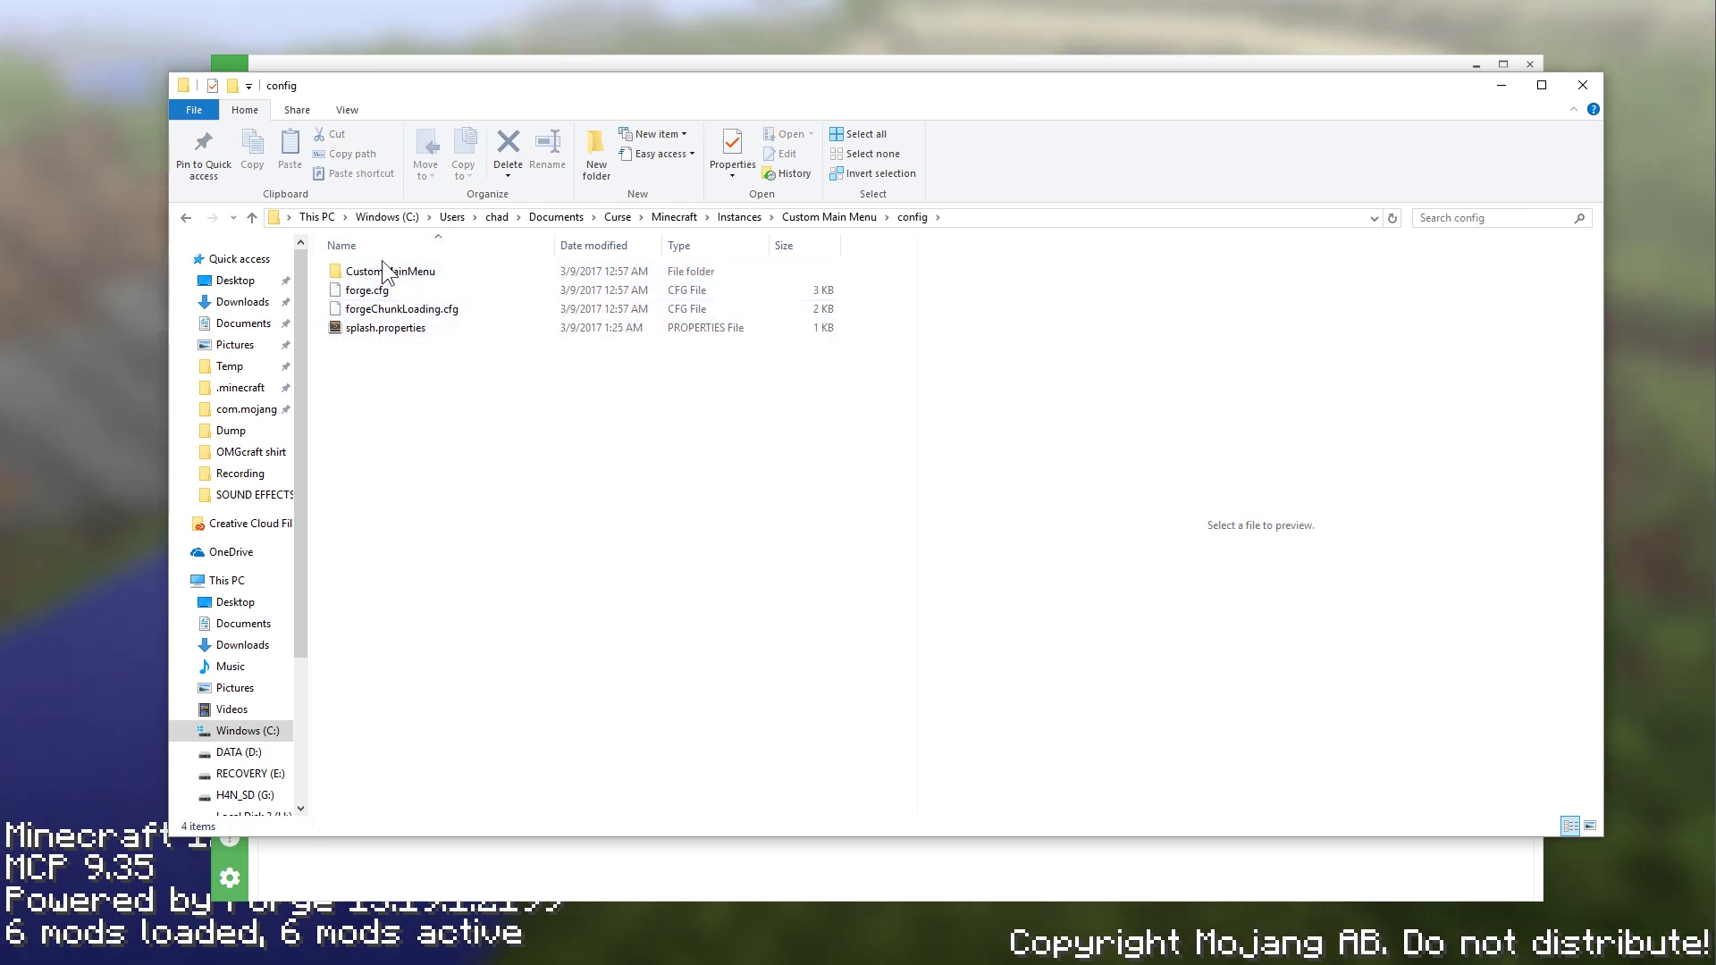
double_click(382, 273)
click(404, 277)
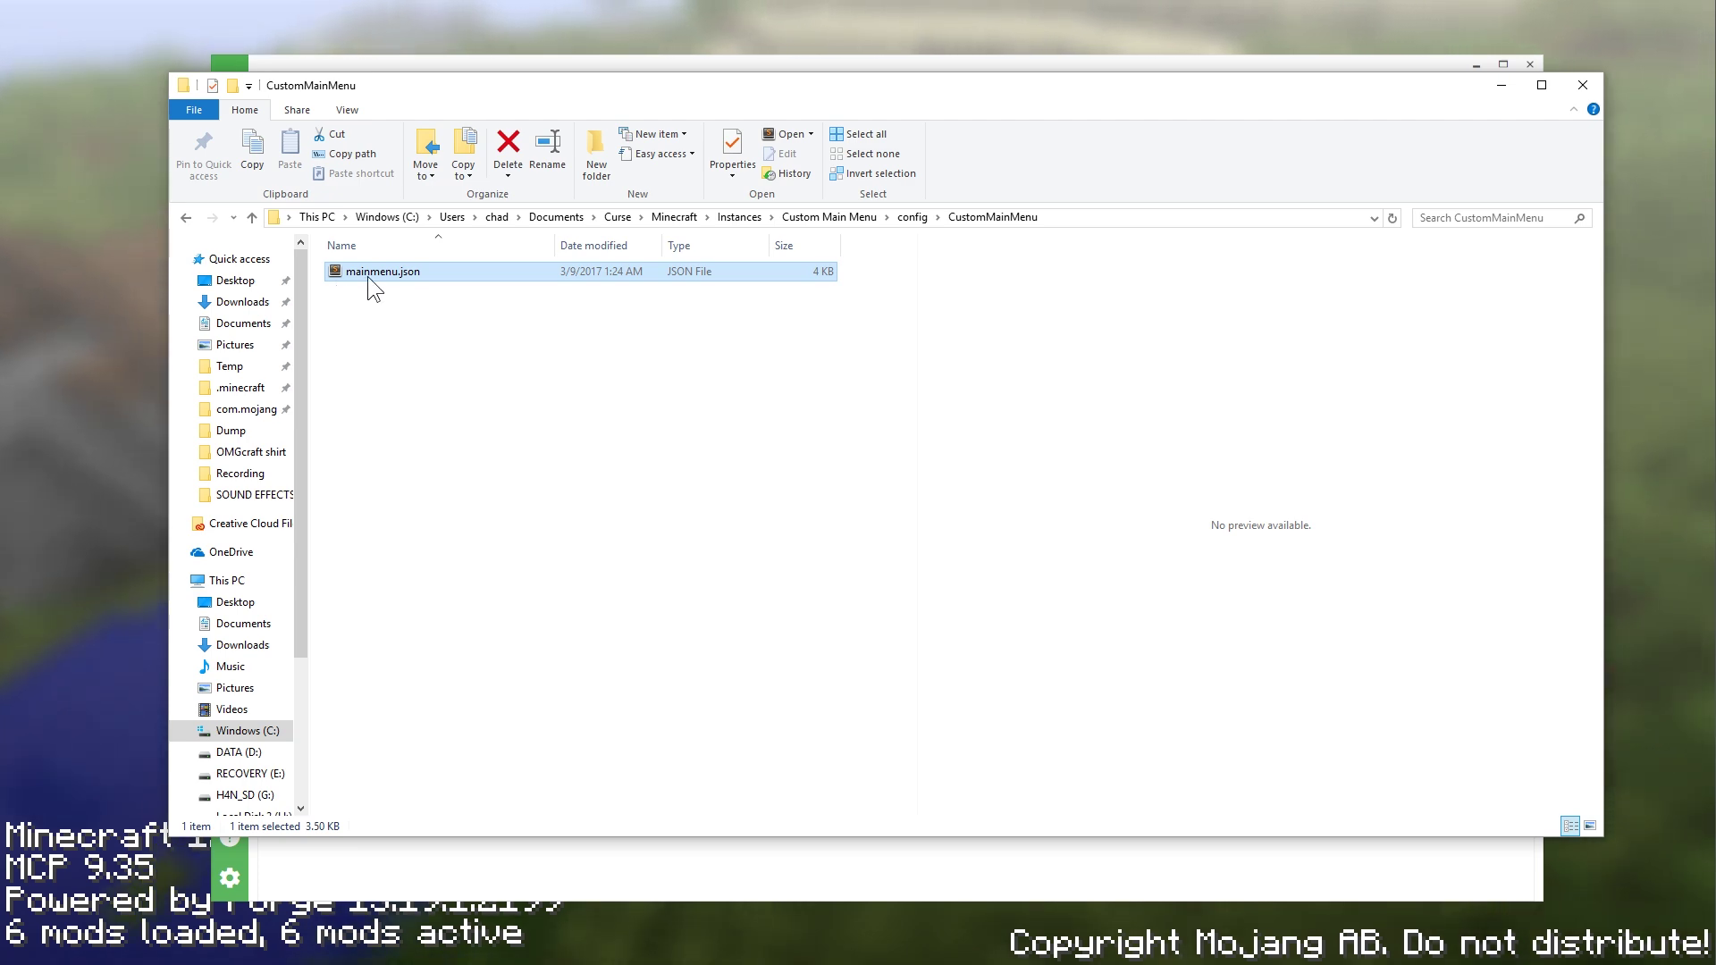
double_click(368, 272)
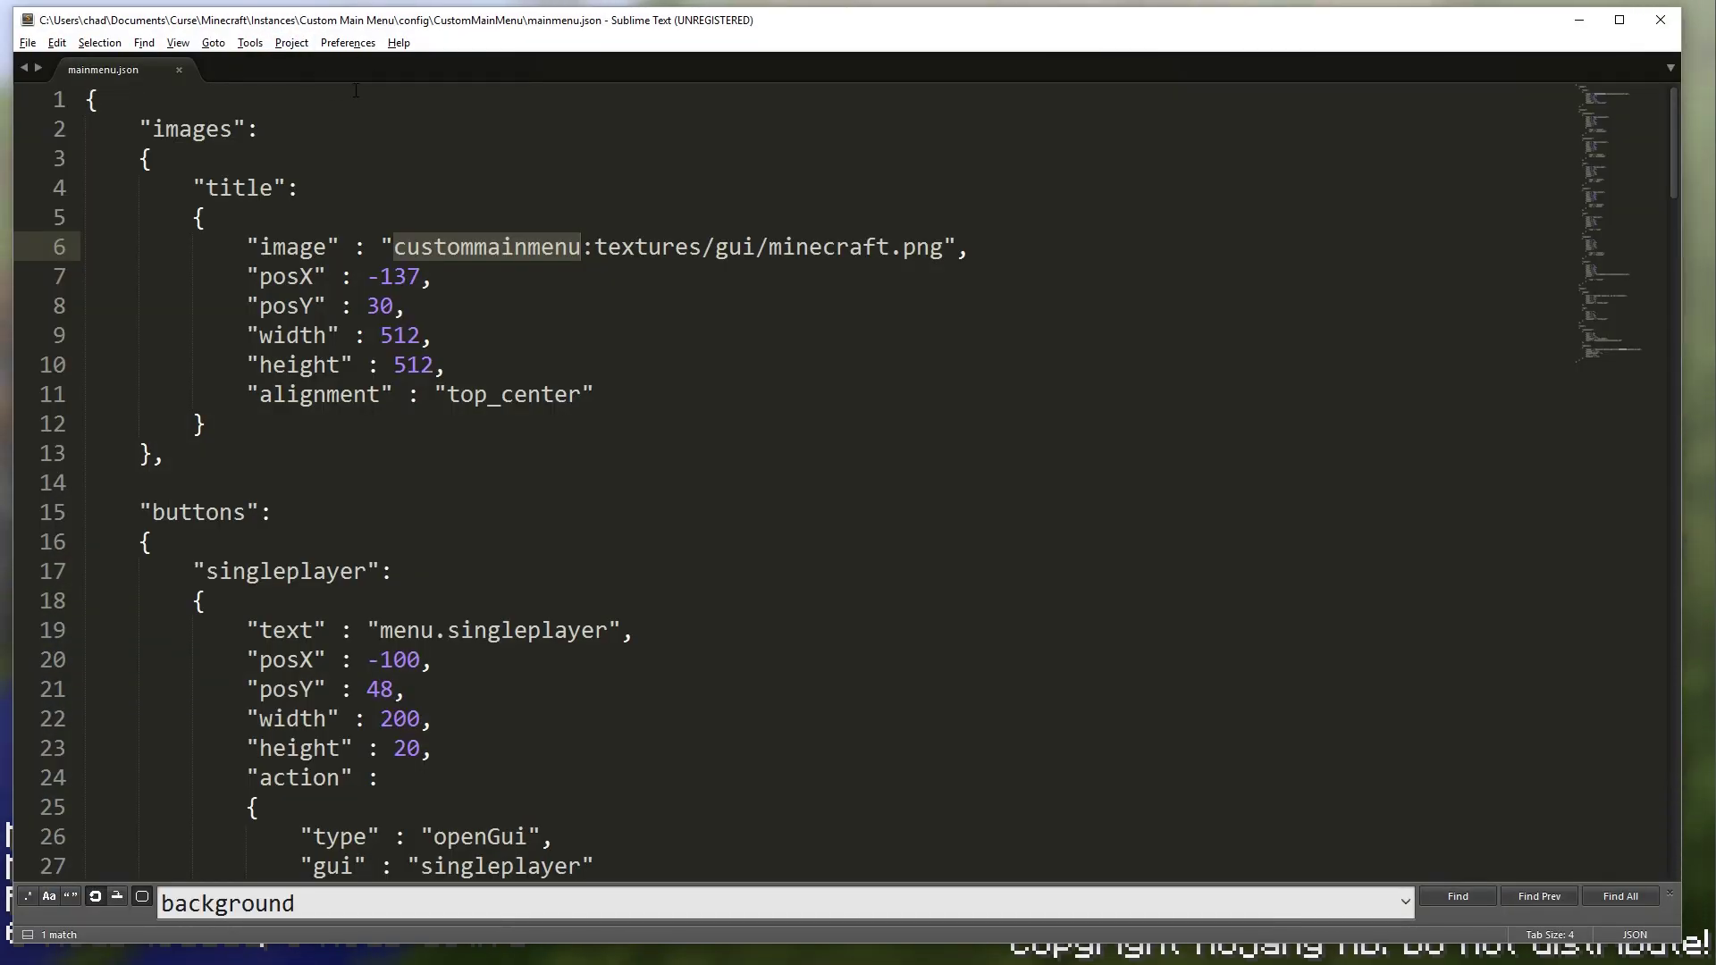
Step: Close the search bar and examine the whole structure of mainmenu.json, from the images block to the end
scroll(706, 312, down, 5)
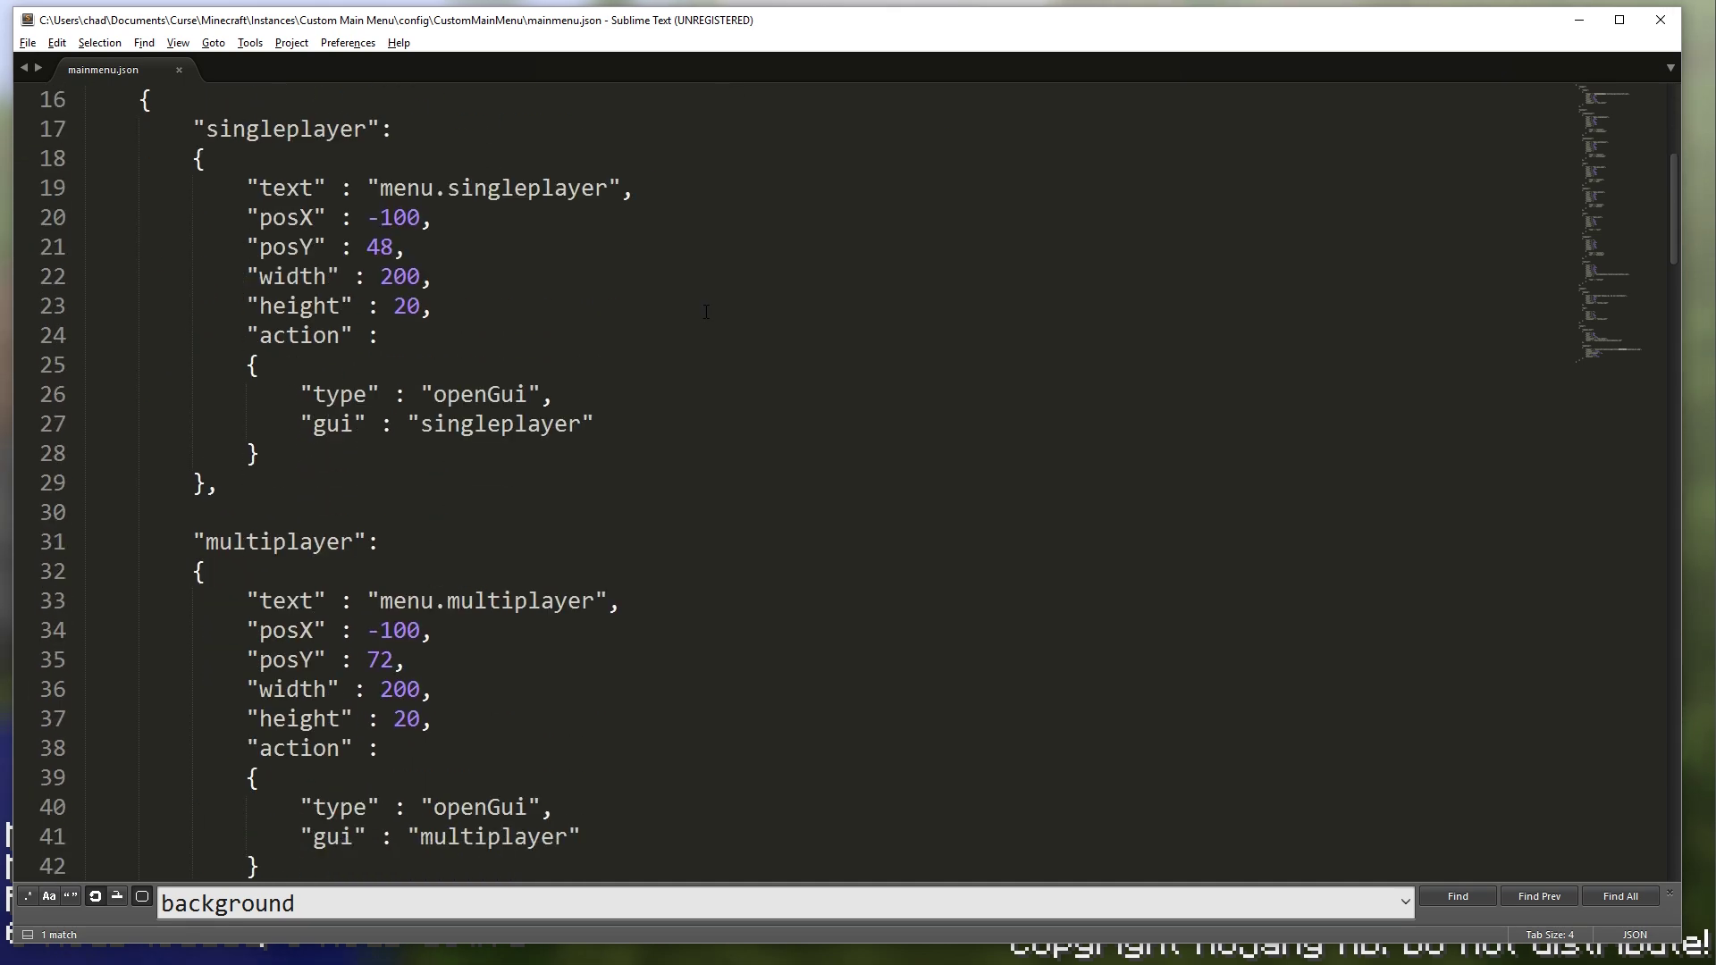
click(1668, 893)
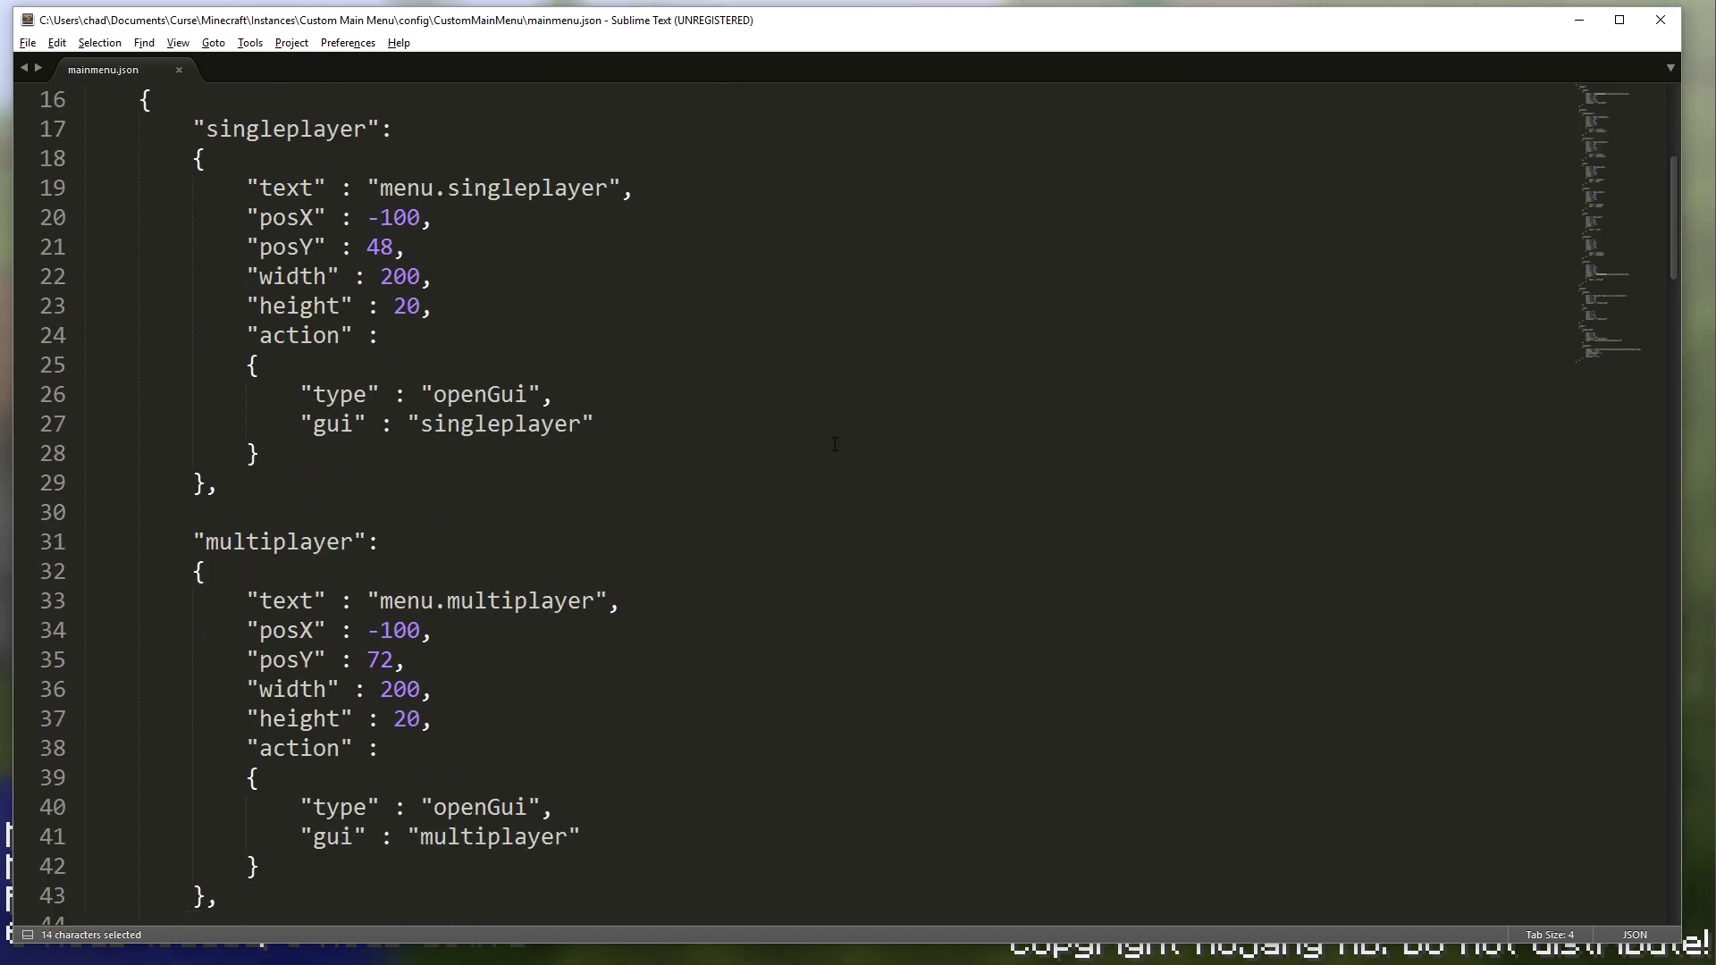
scroll(835, 446, down, 8)
scroll(835, 446, down, 20)
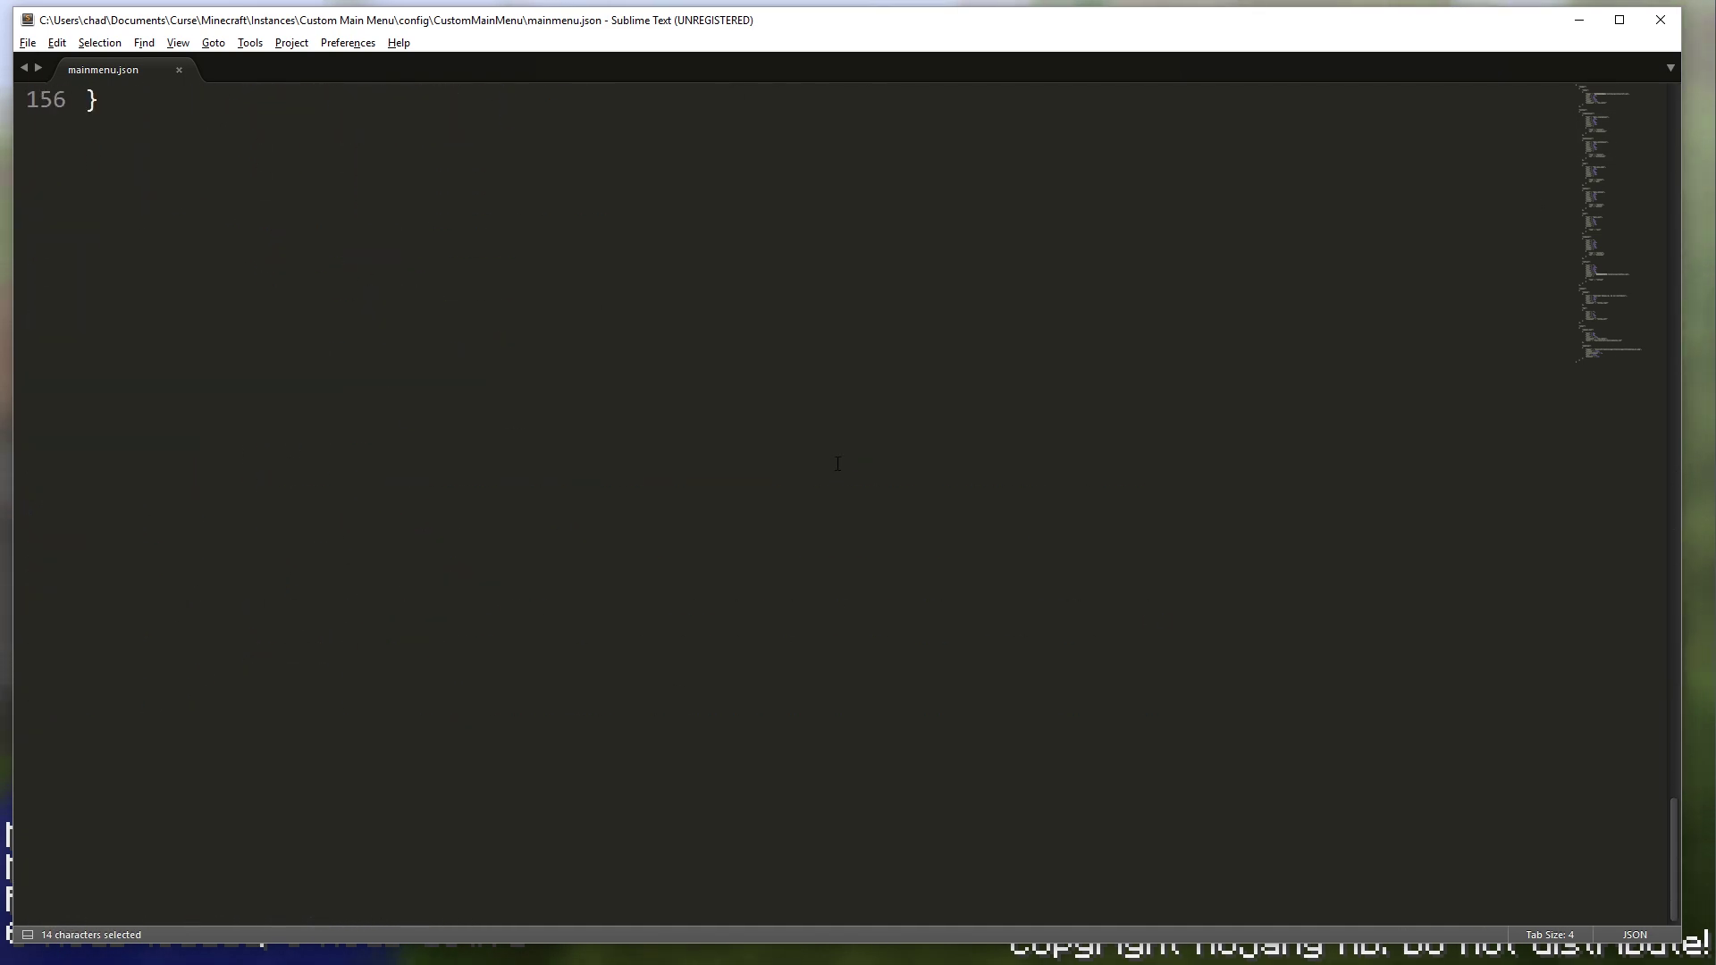
click(849, 469)
scroll(851, 471, up, 3)
scroll(854, 478, up, 20)
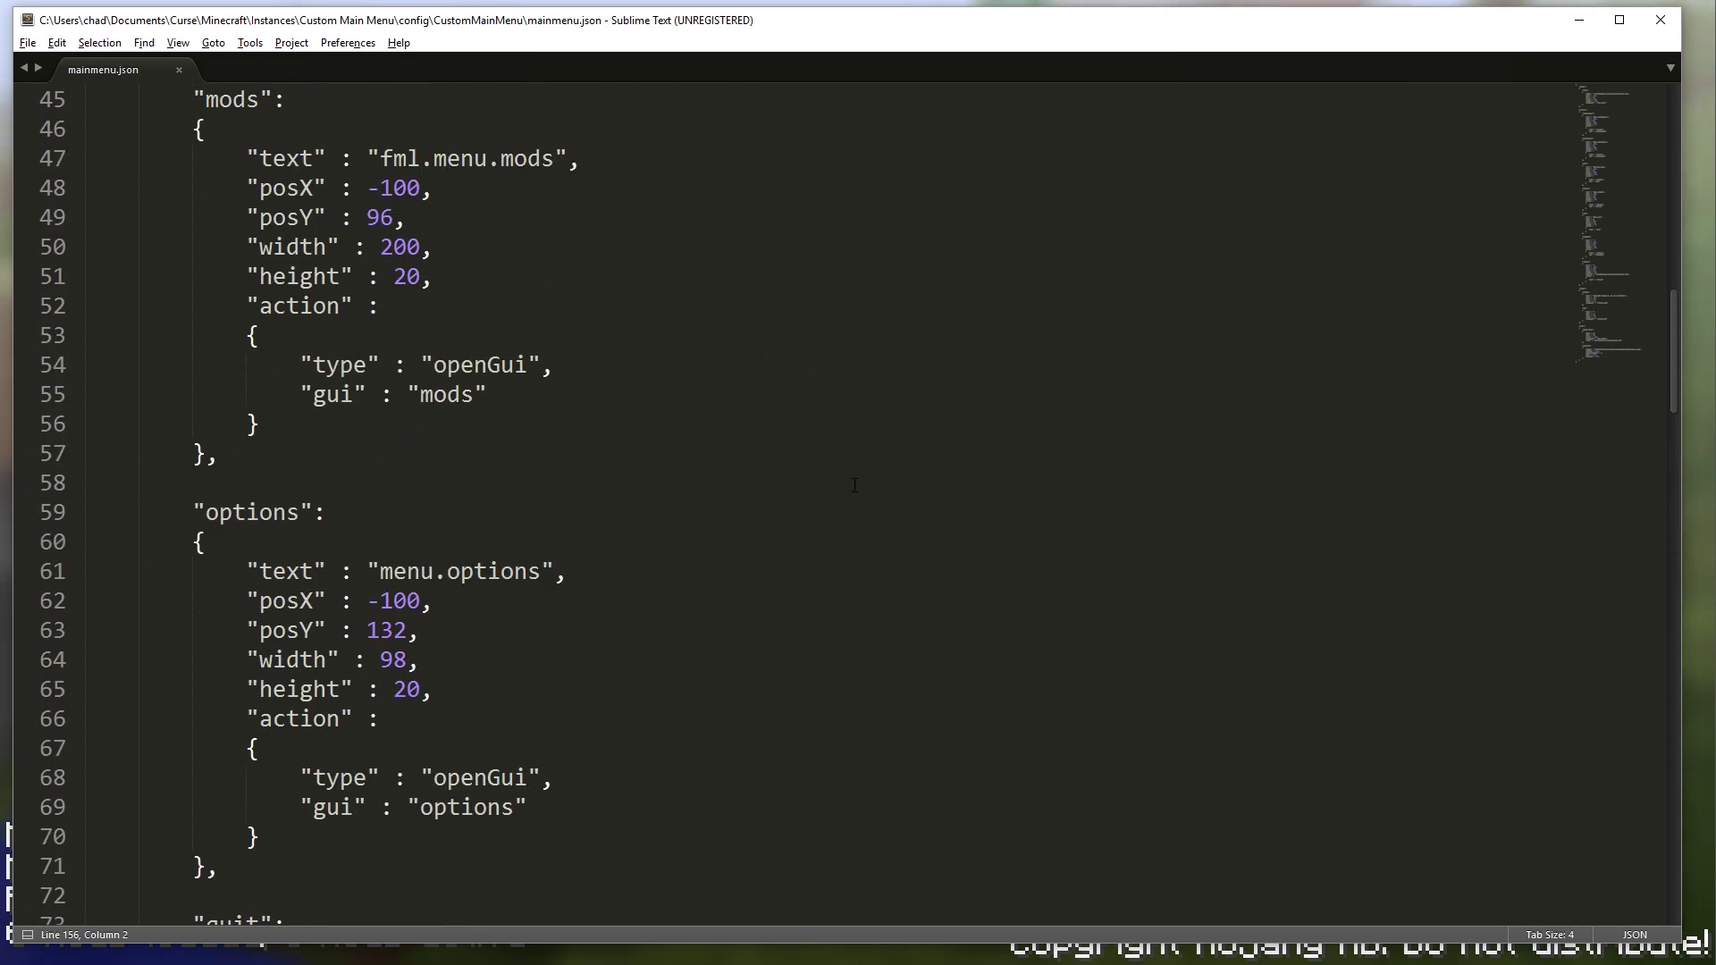
scroll(857, 488, up, 3)
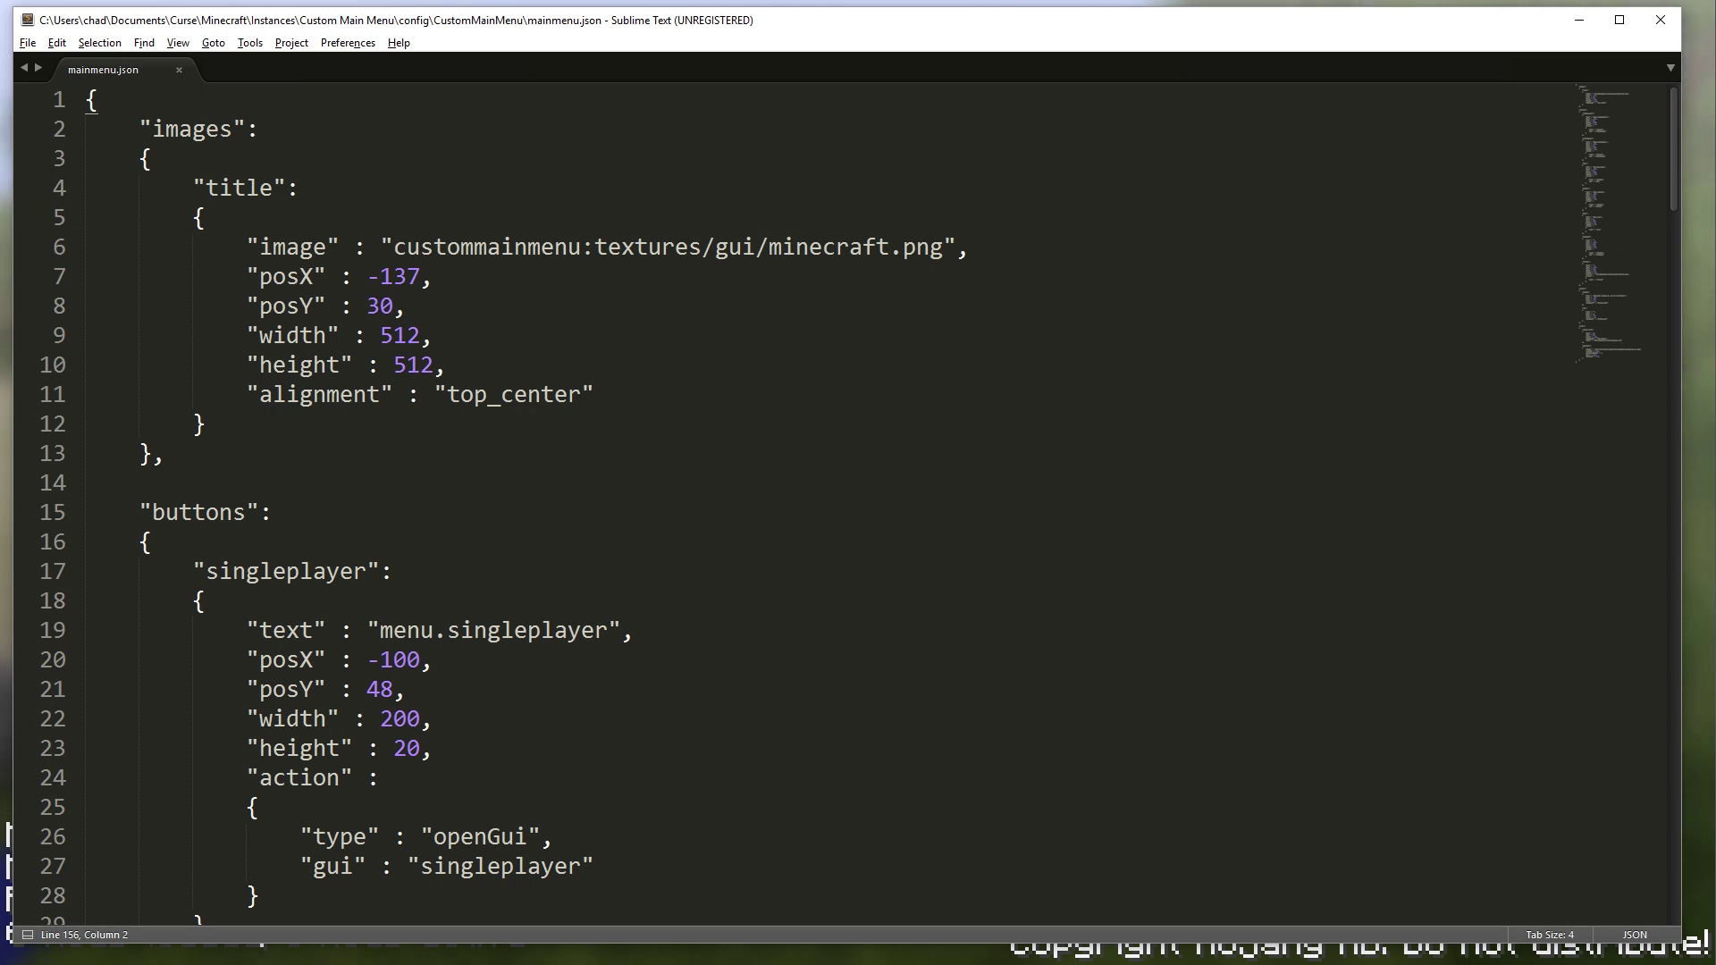
Step: Switch to File Explorer and open the omgcraft folder inside the profile's resources folder
key(alt+Tab)
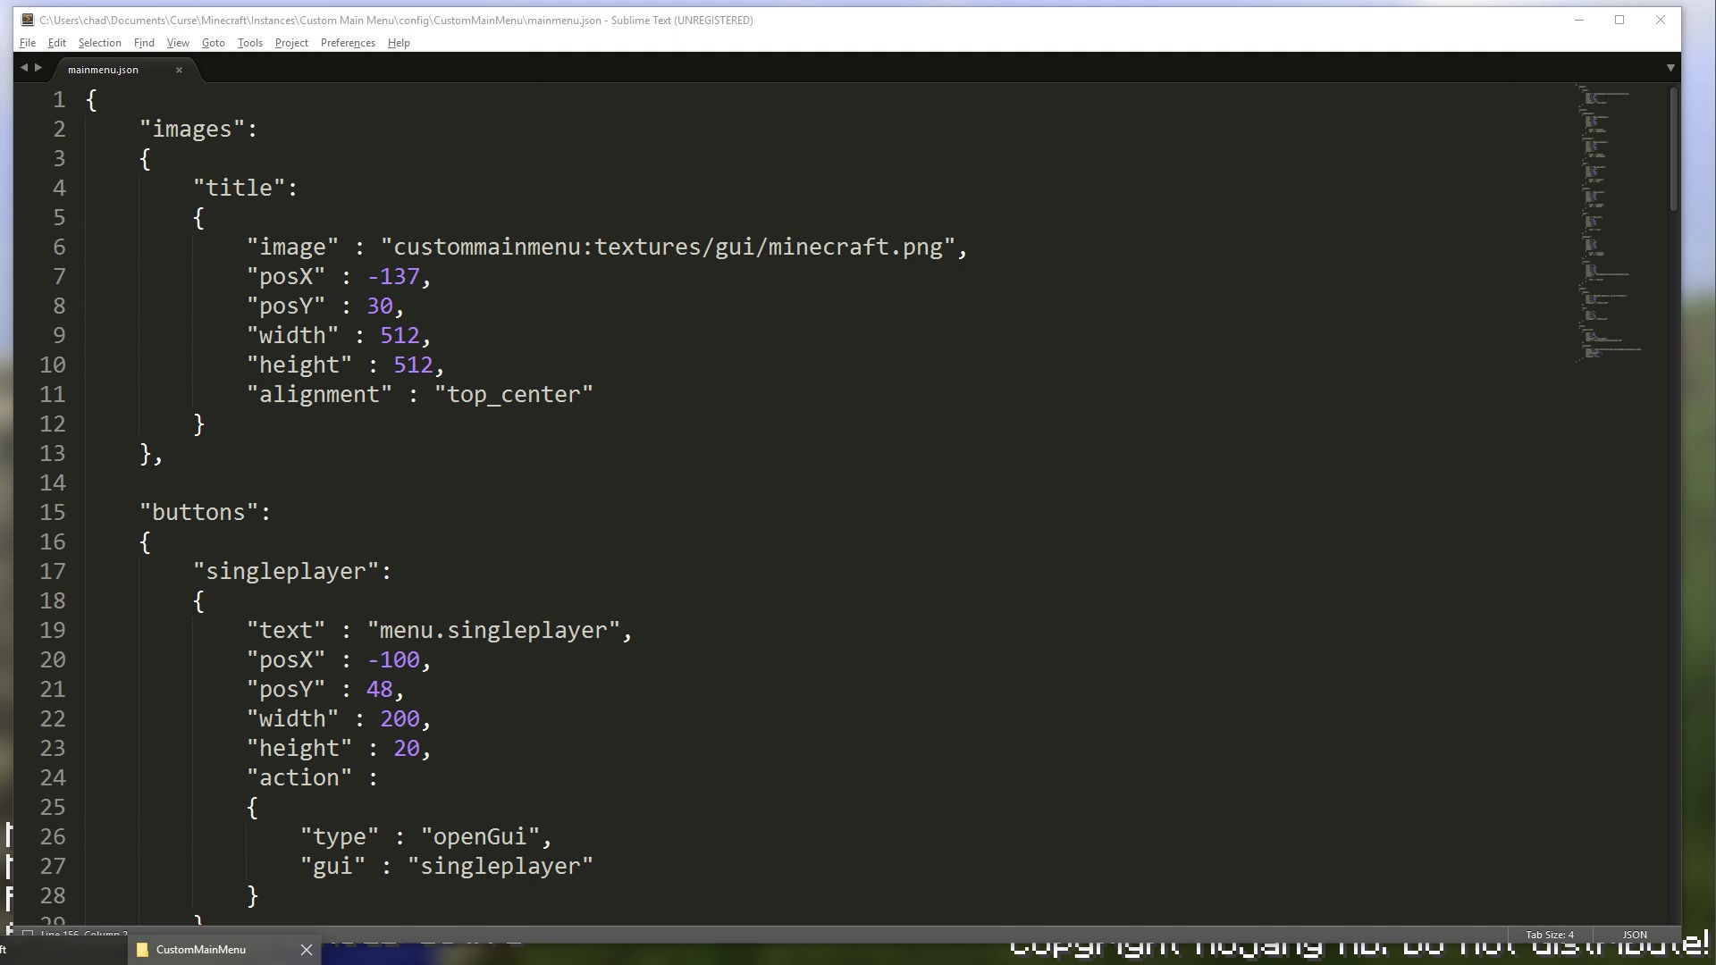
click(201, 949)
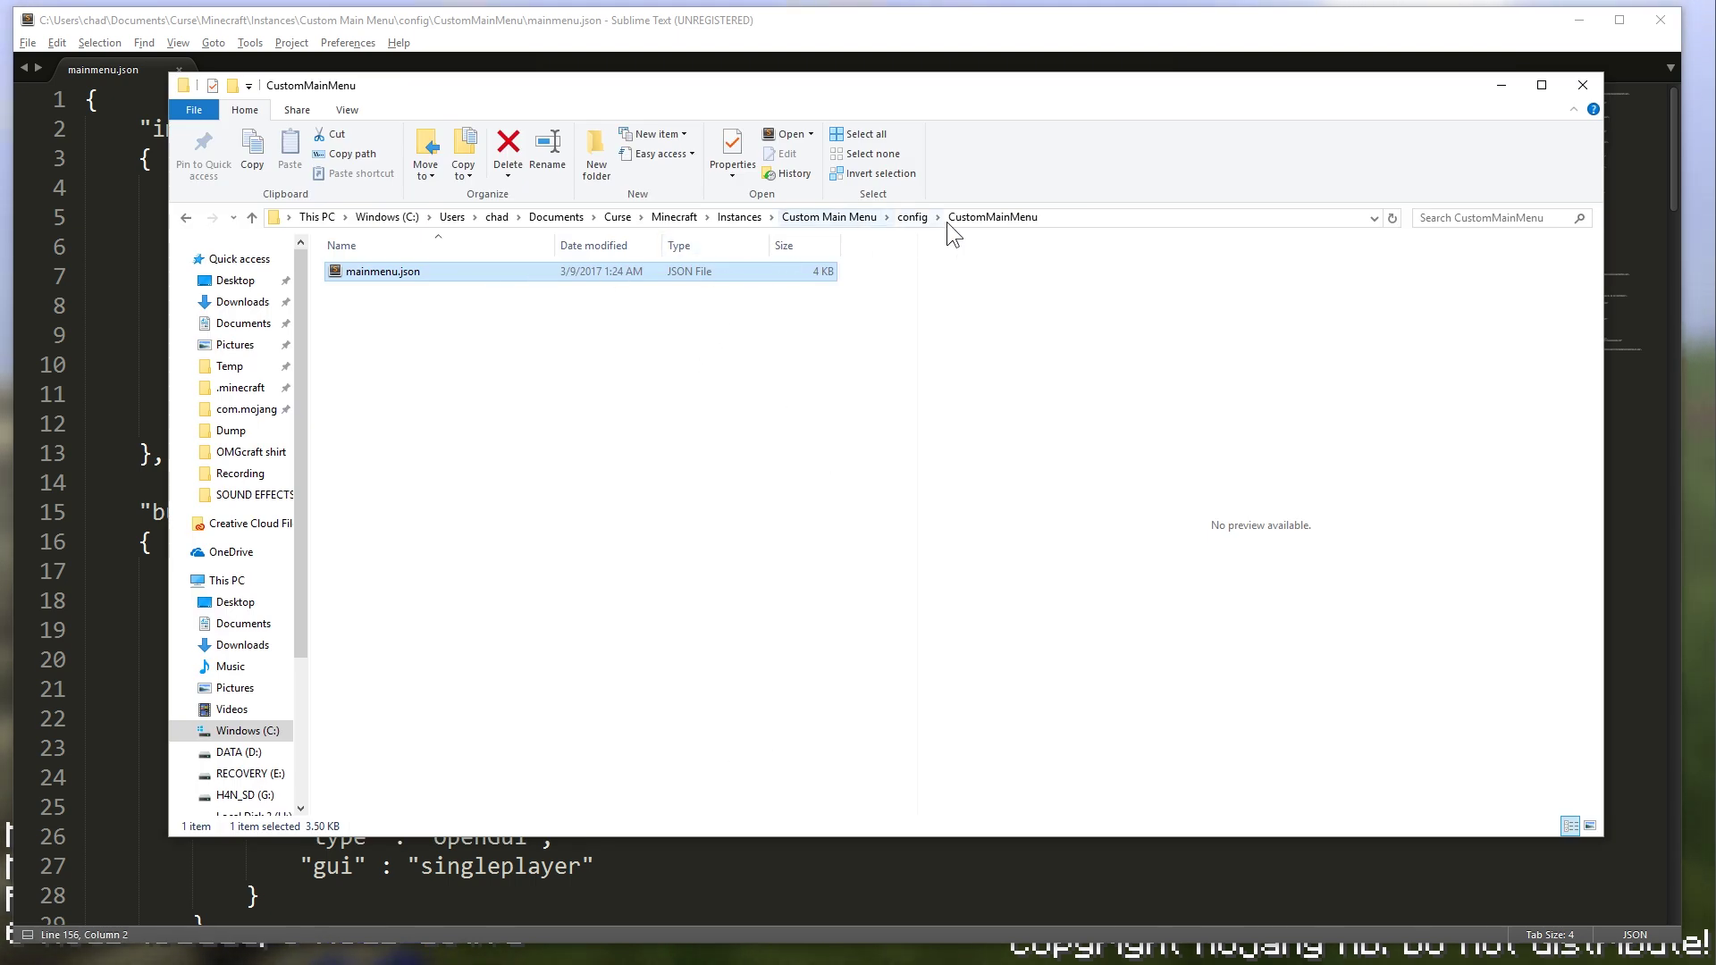
click(181, 218)
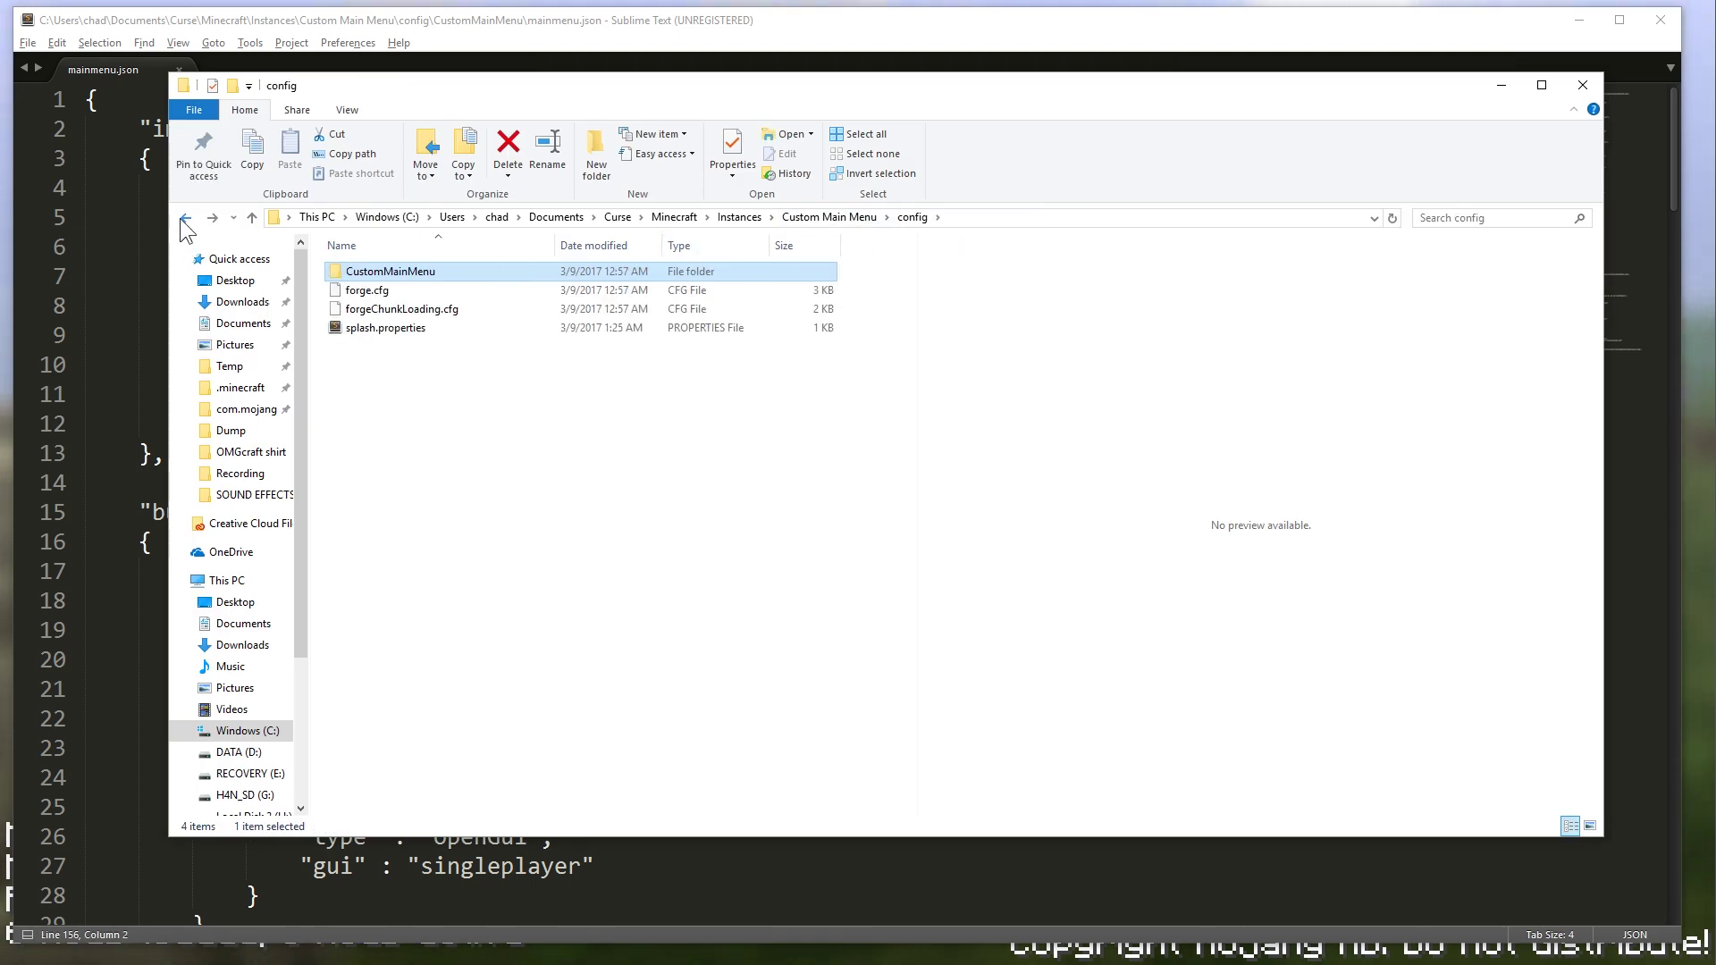
click(181, 218)
double_click(367, 354)
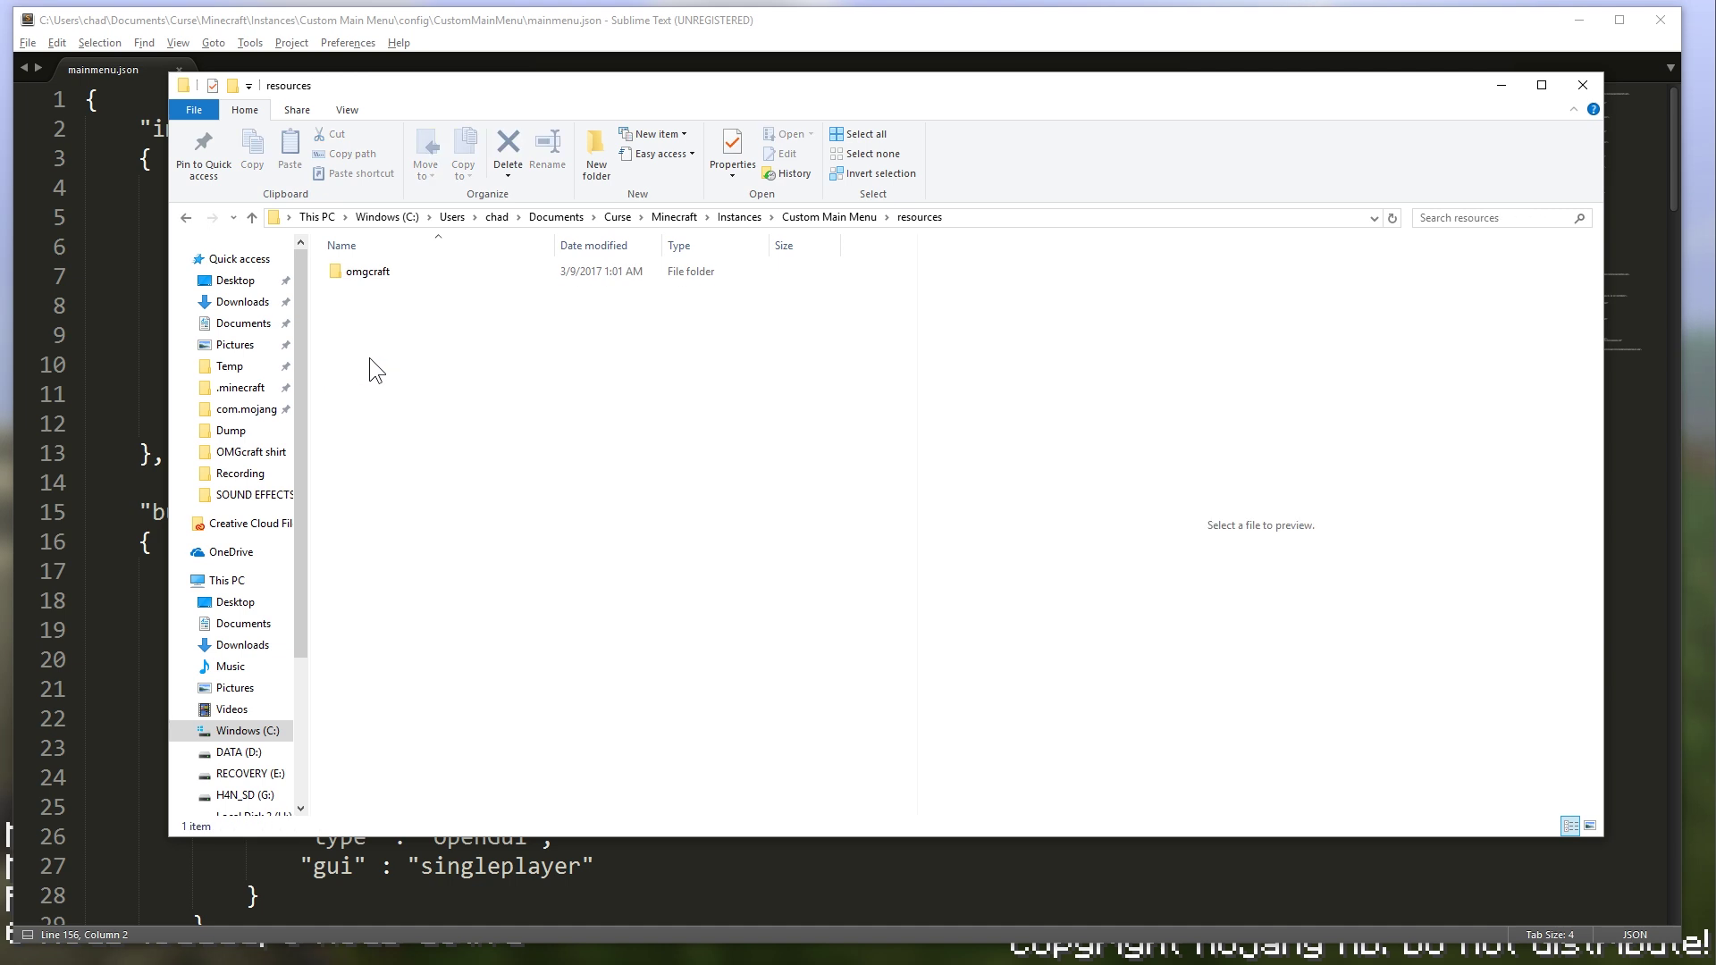
double_click(376, 274)
Step: Preview background.png, omgcraft.png and splashes.txt in the omgcraft folder
click(378, 308)
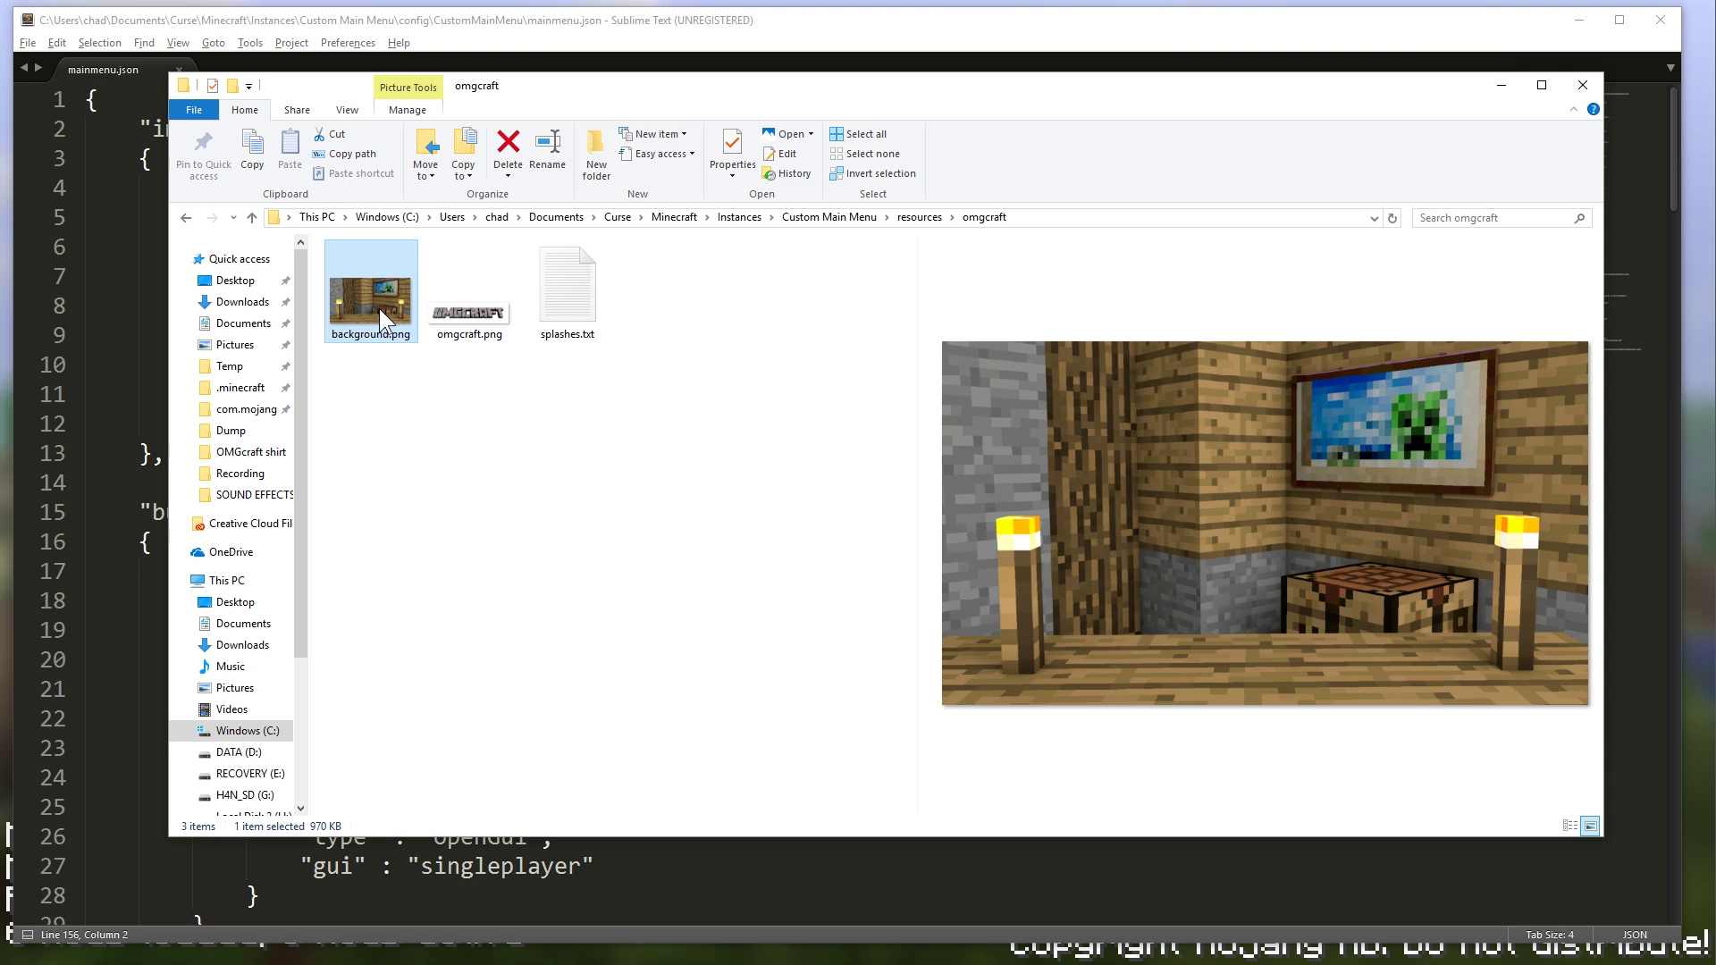
click(479, 309)
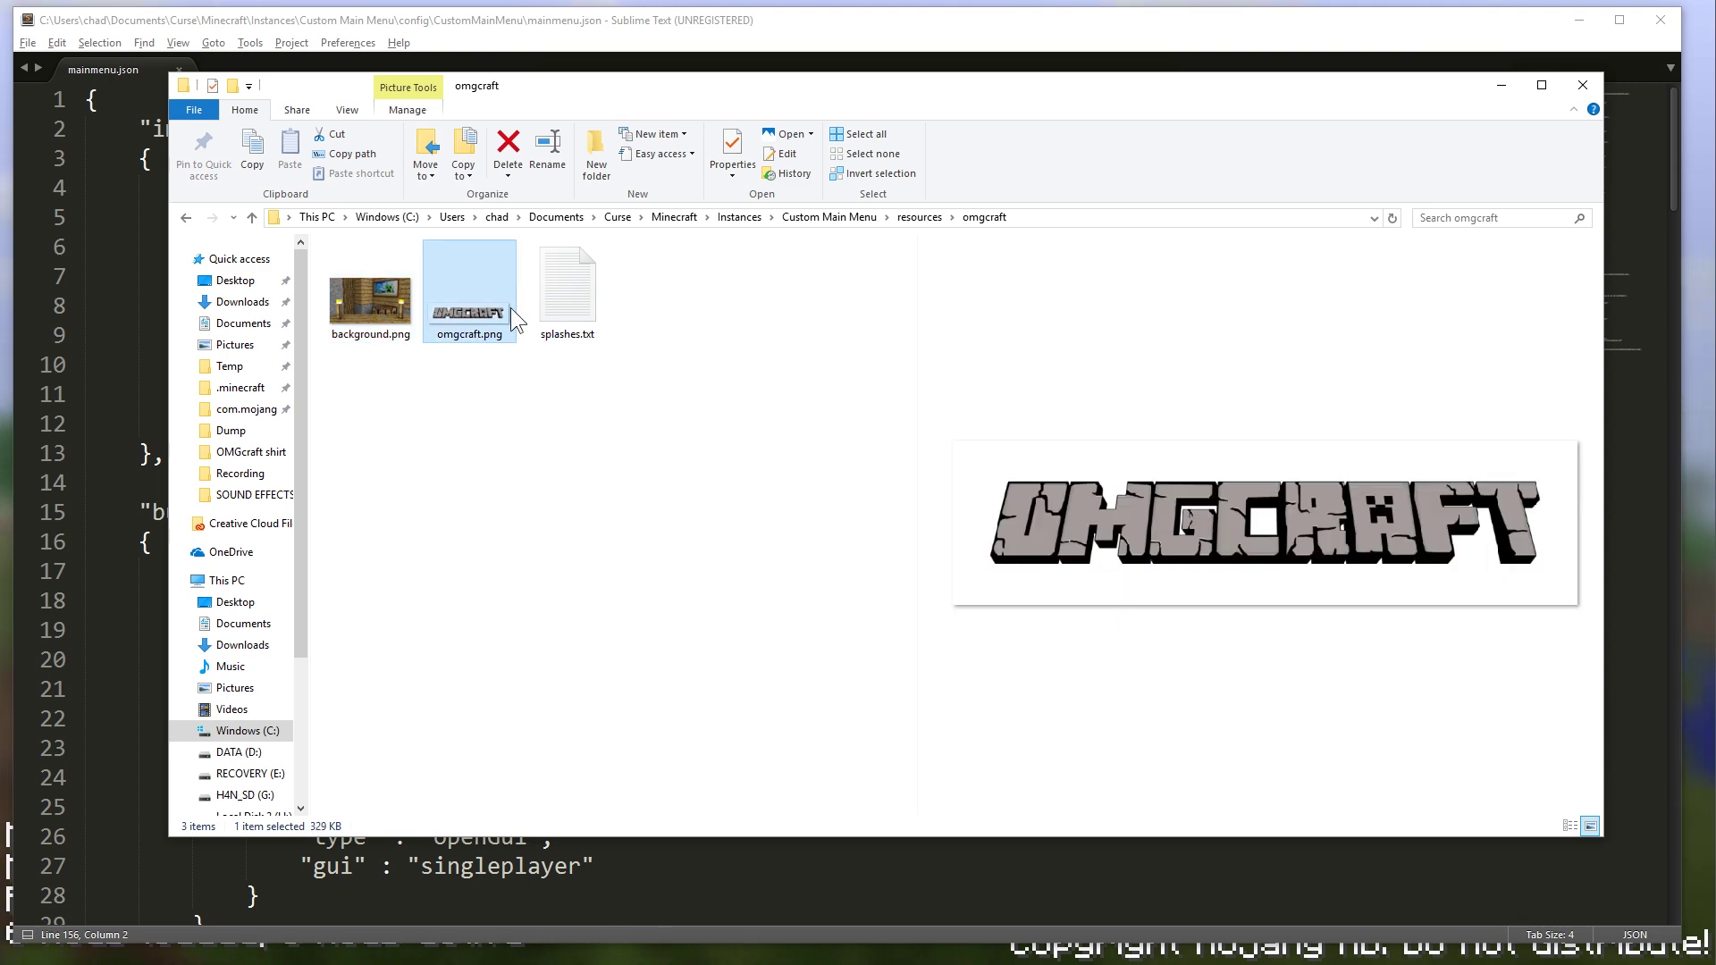
click(587, 295)
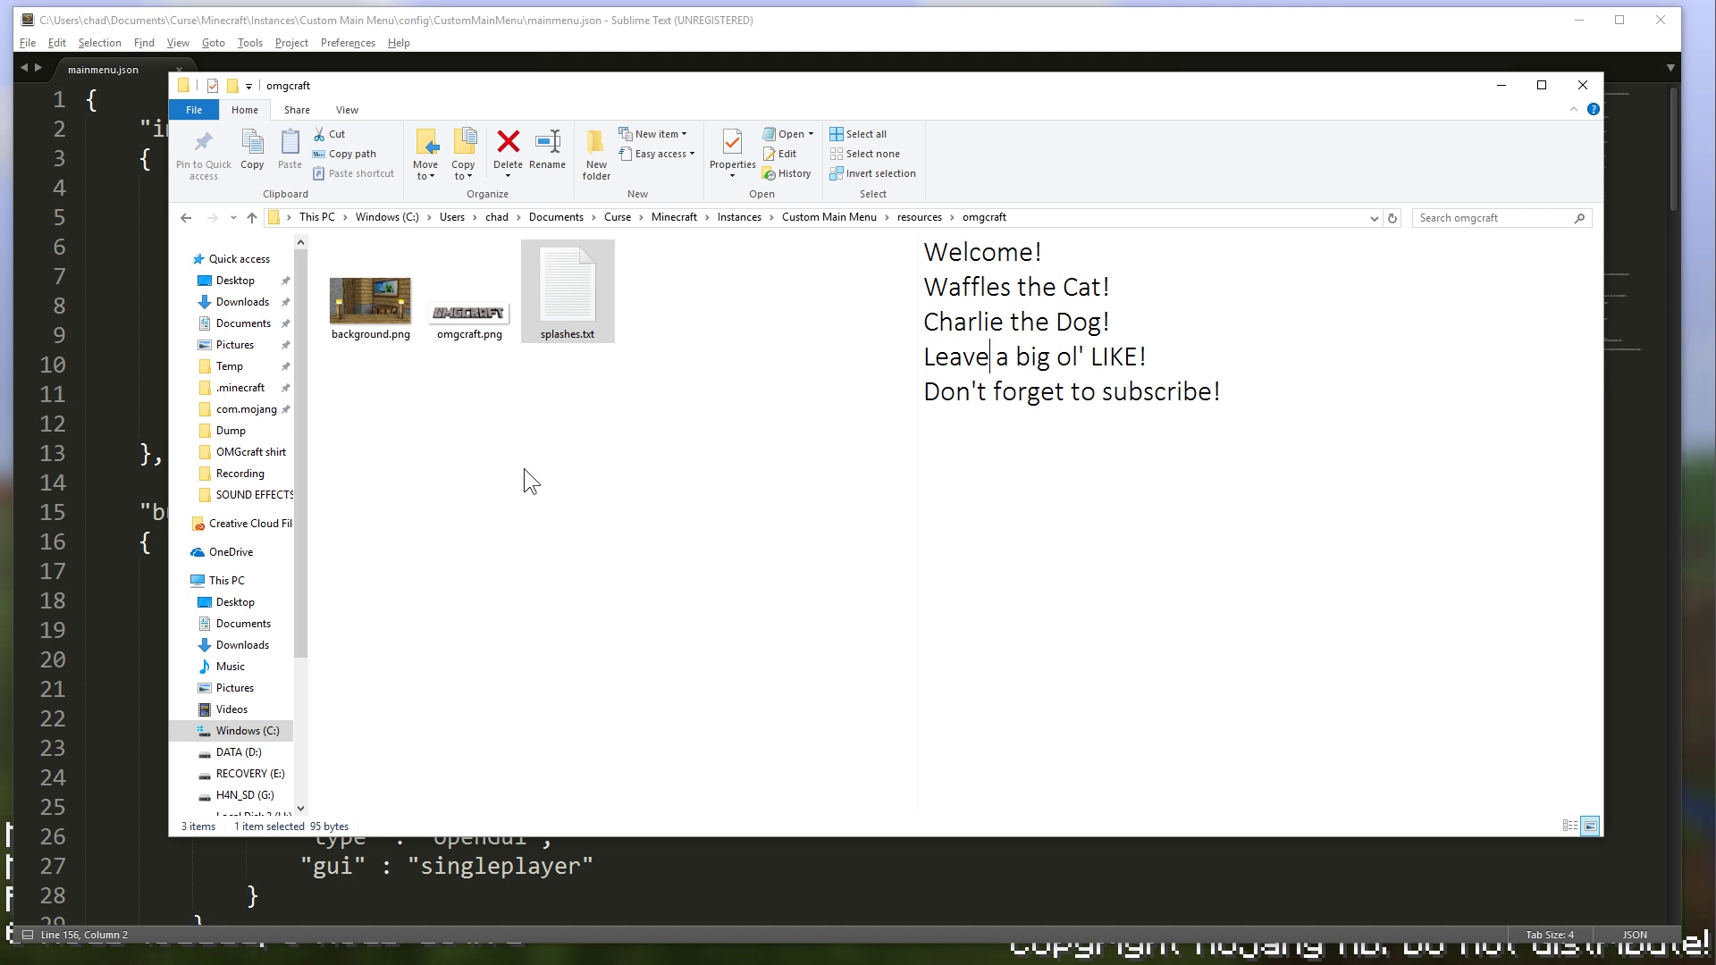
Step: Return to mainmenu.json in Sublime Text and set the title image path to omgcraft:omgcraft.png
click(129, 355)
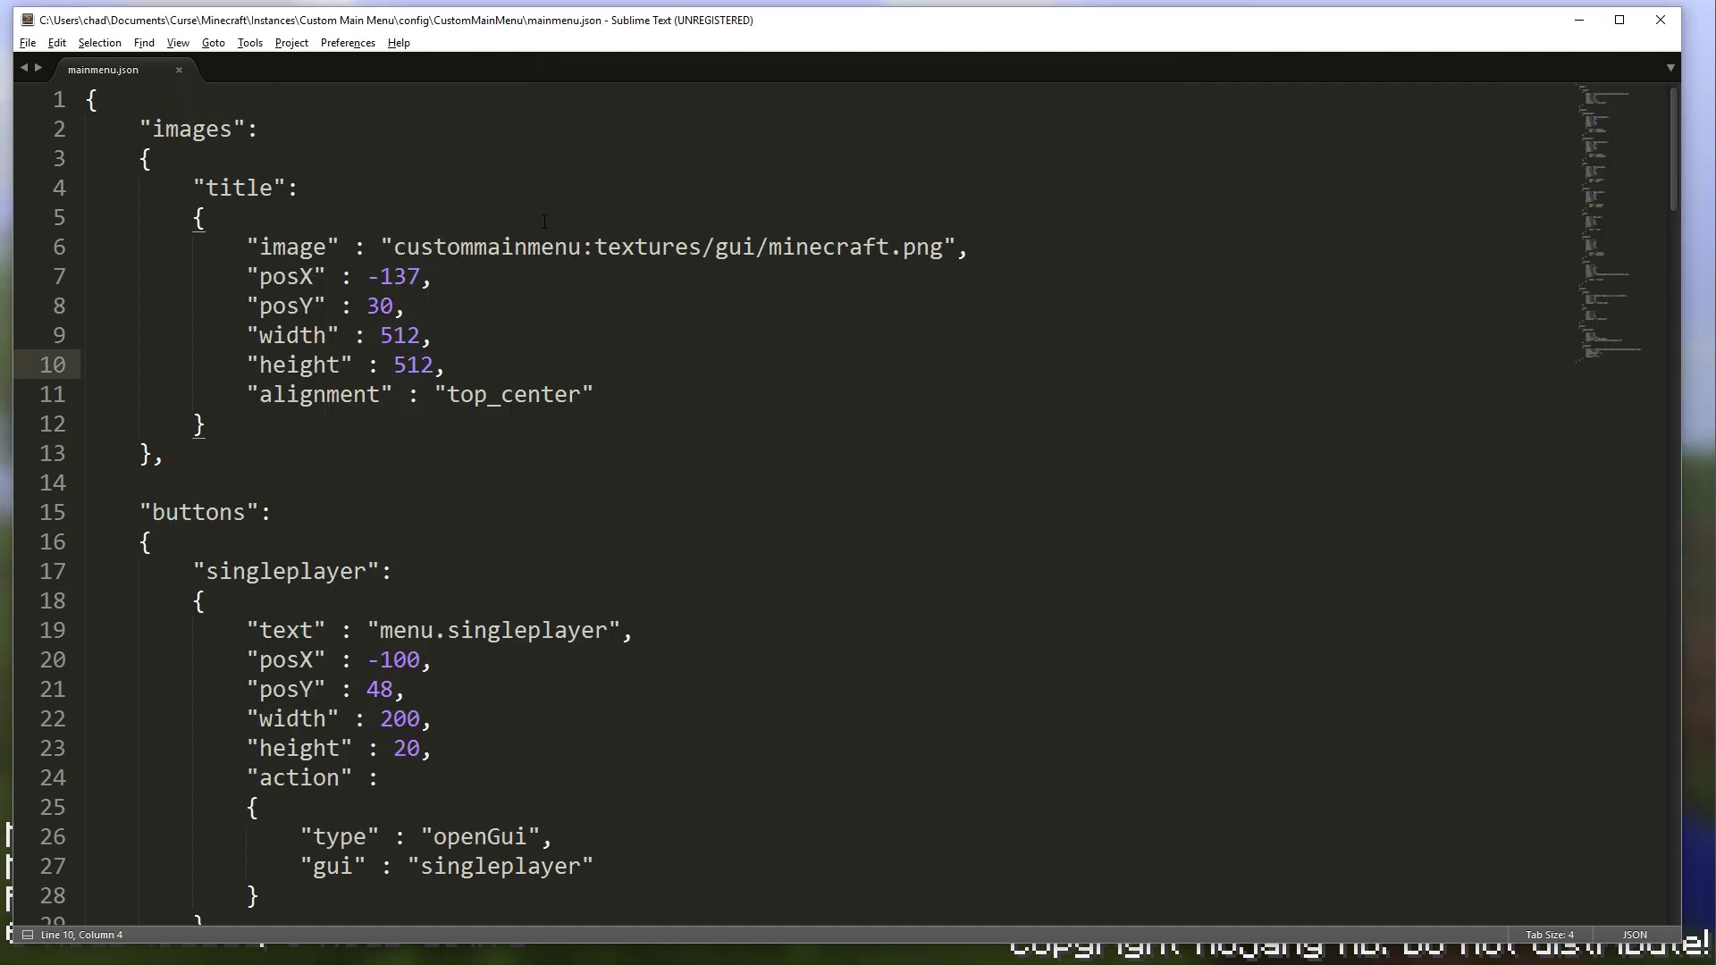
drag(260, 249, 771, 247)
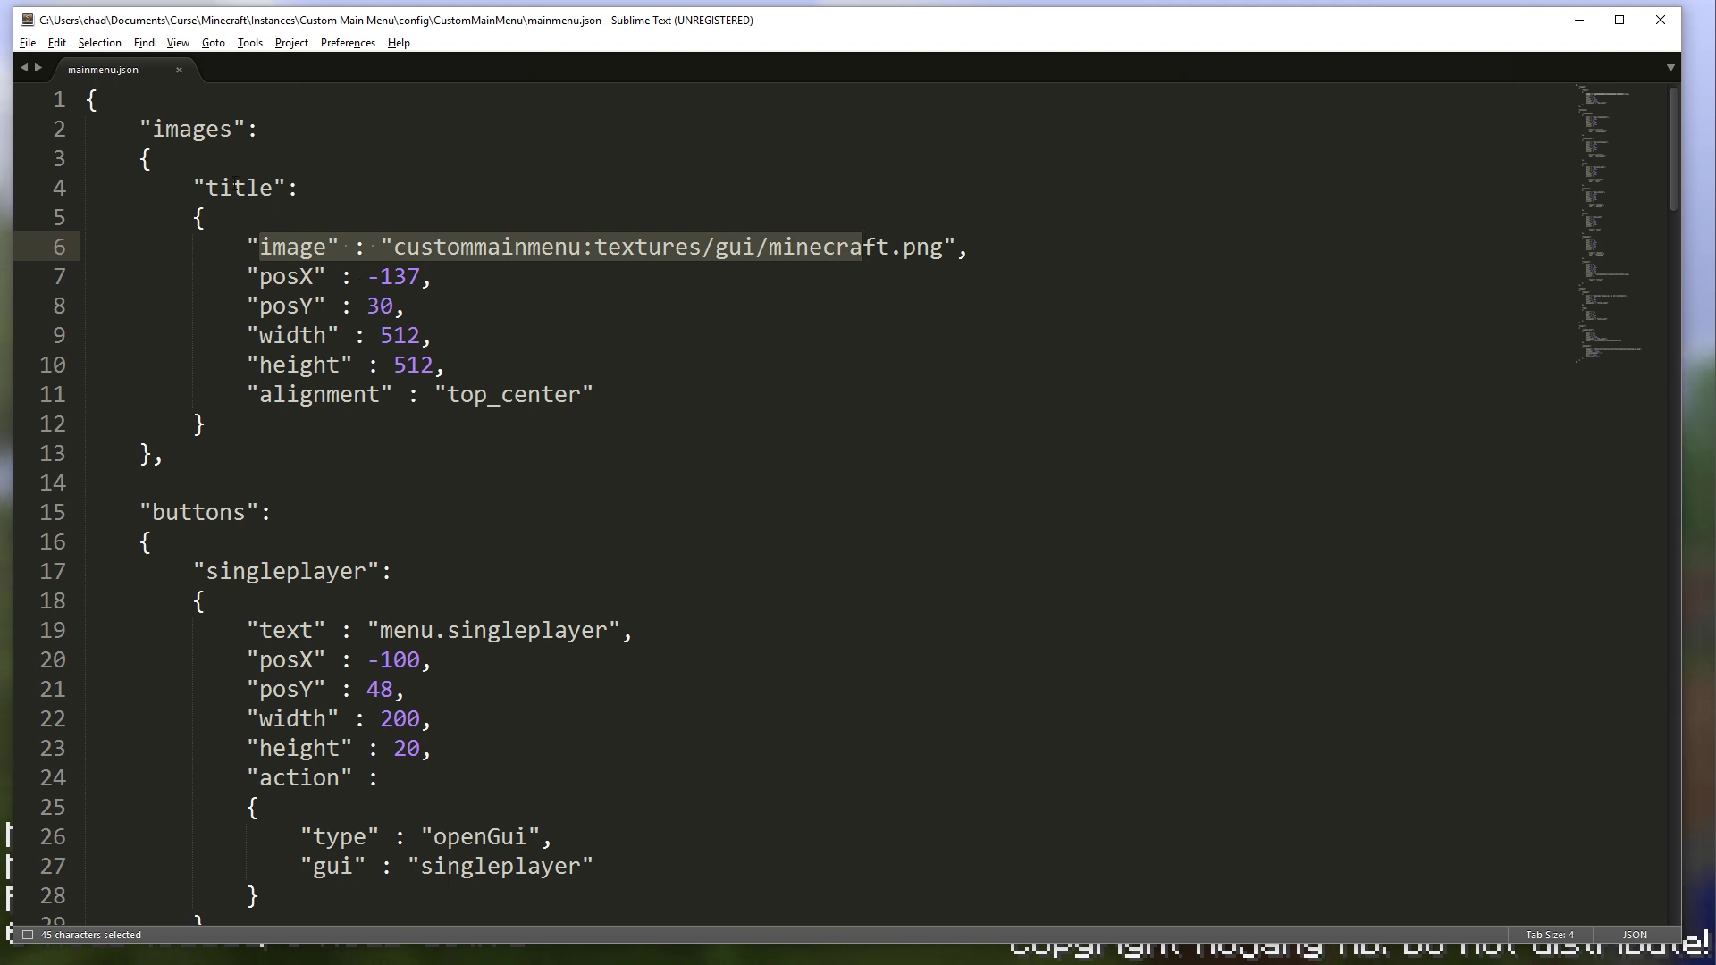
drag(207, 188, 273, 188)
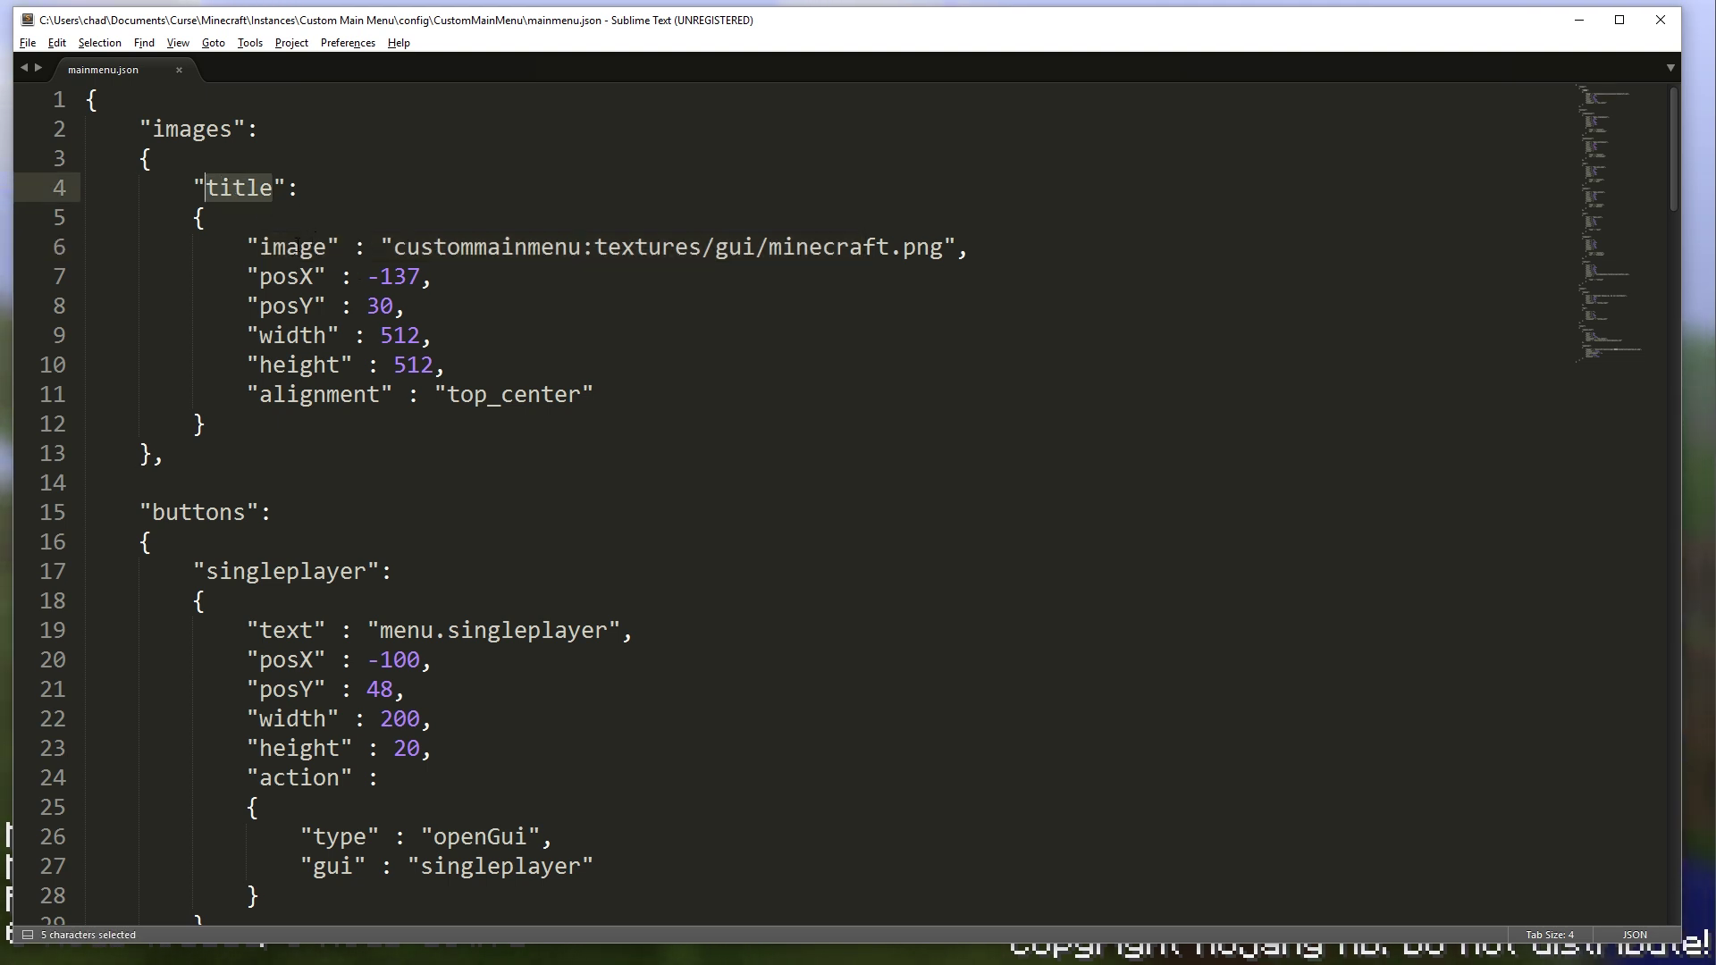
click(299, 247)
double_click(474, 248)
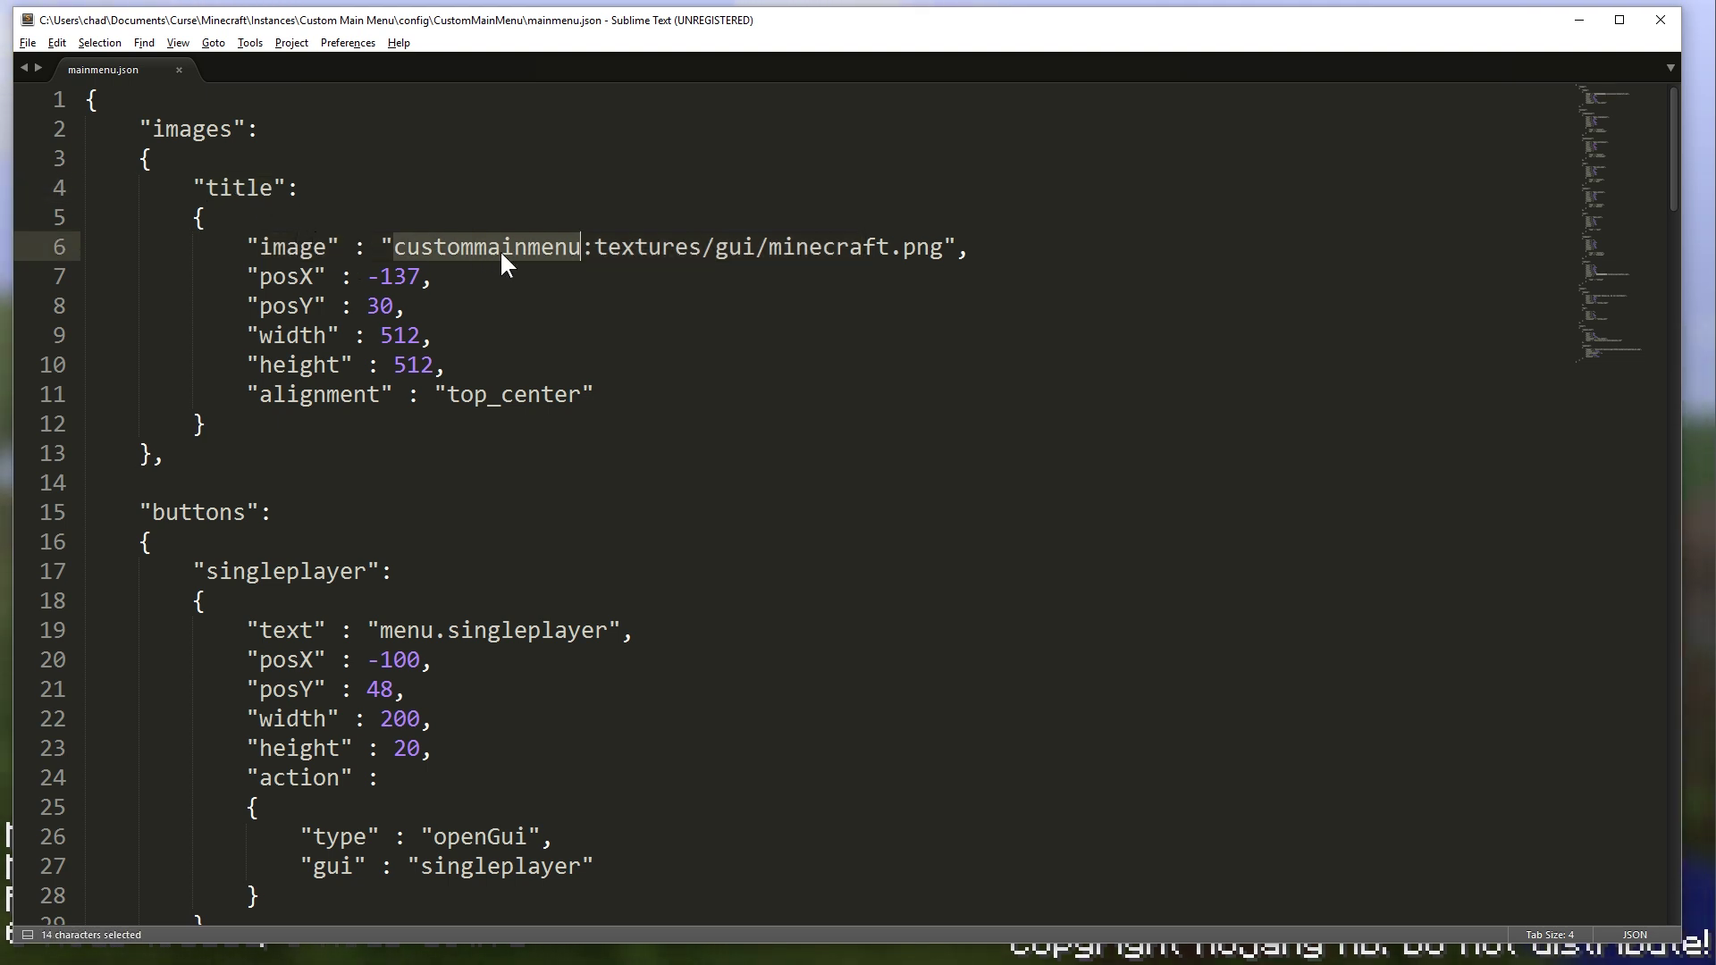
text(omgh)
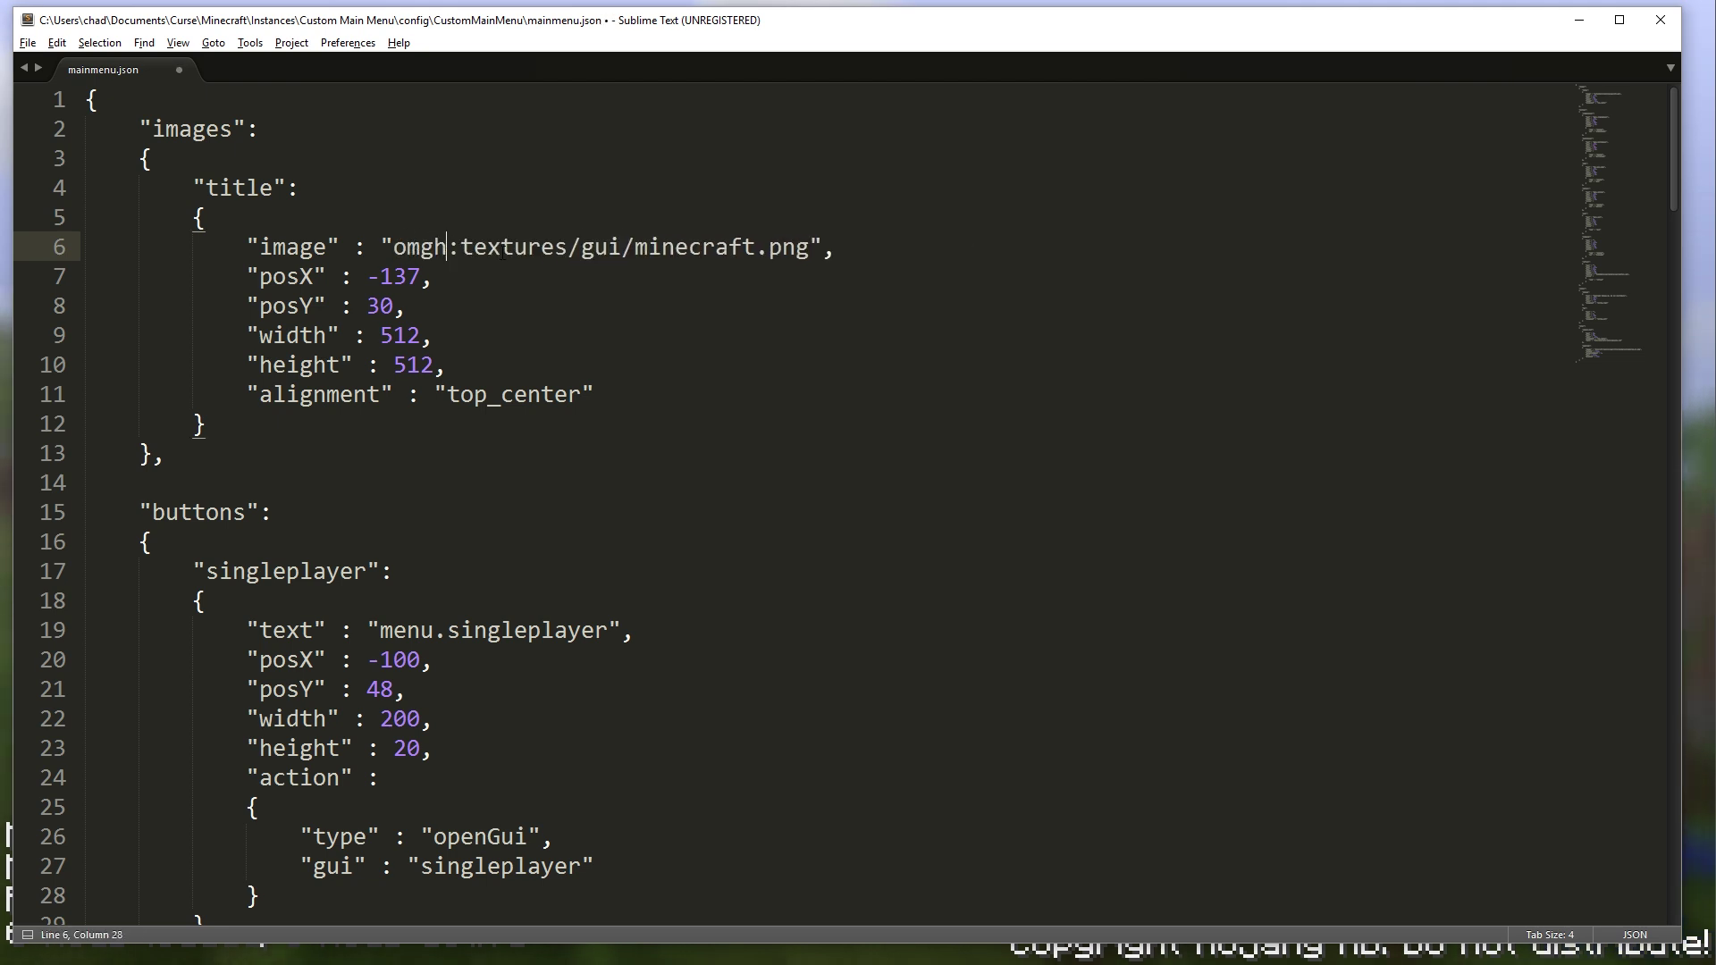
key(BackSpace)
text(ca)
key(BackSpace)
text(ha)
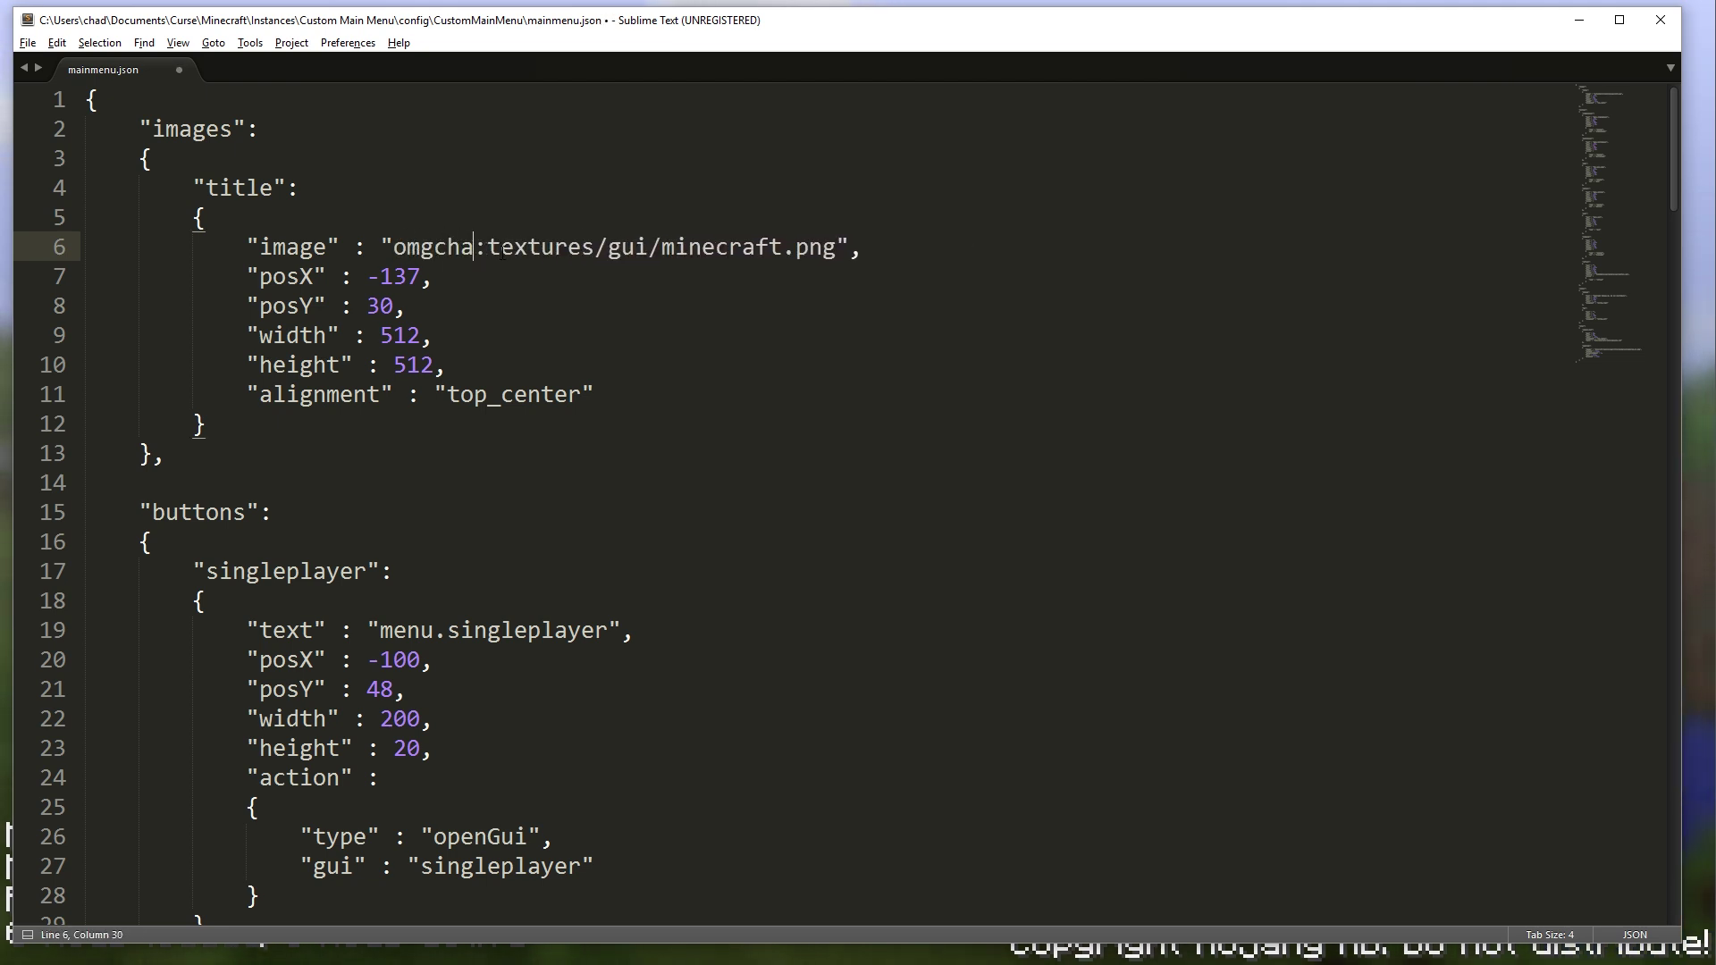
key(BackSpace)
key(BackSpace)
text(ha)
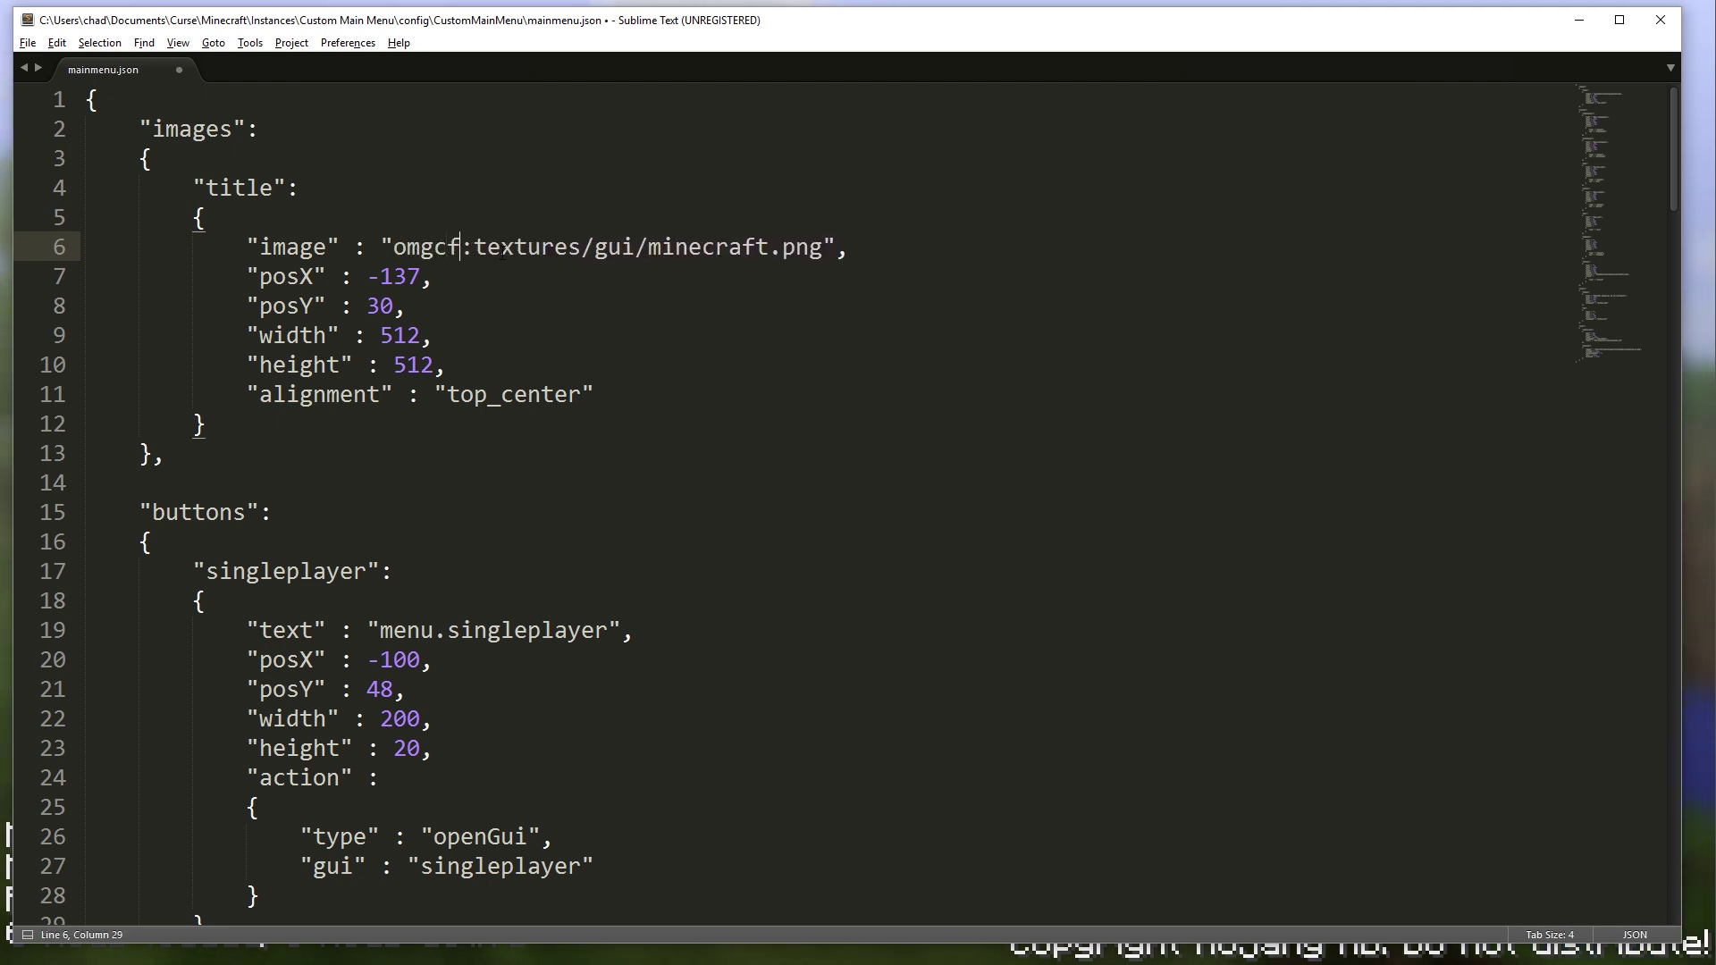
key(BackSpace)
key(BackSpace)
text(raft)
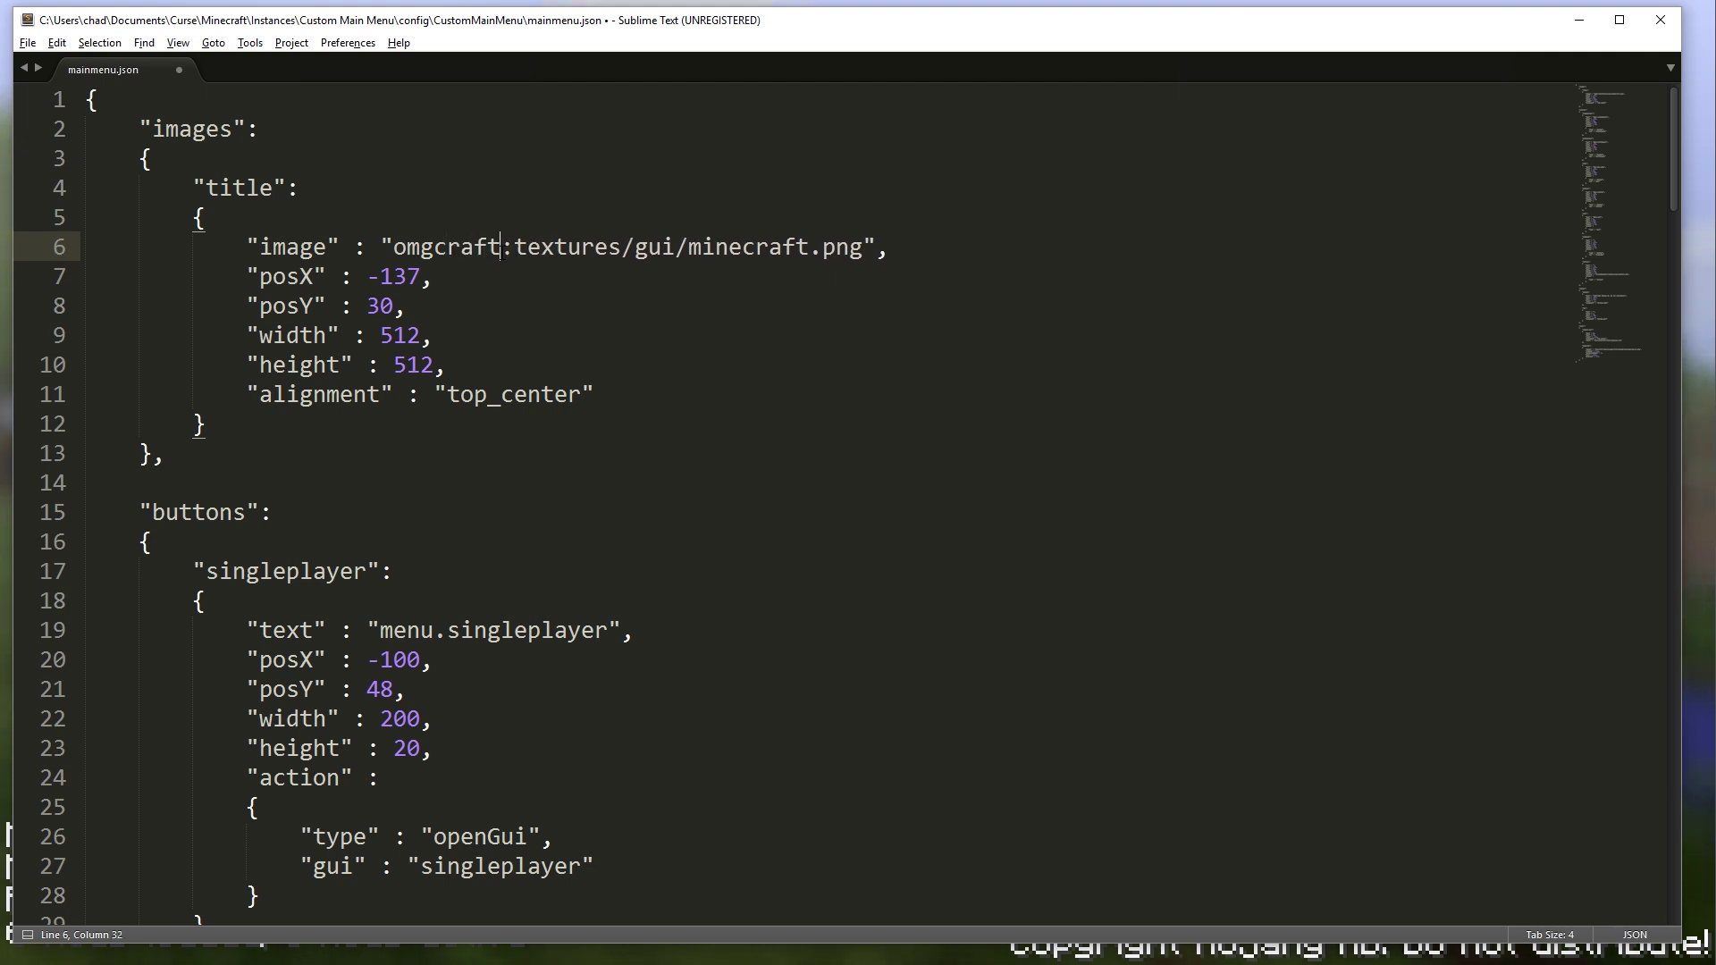
drag(515, 248, 772, 245)
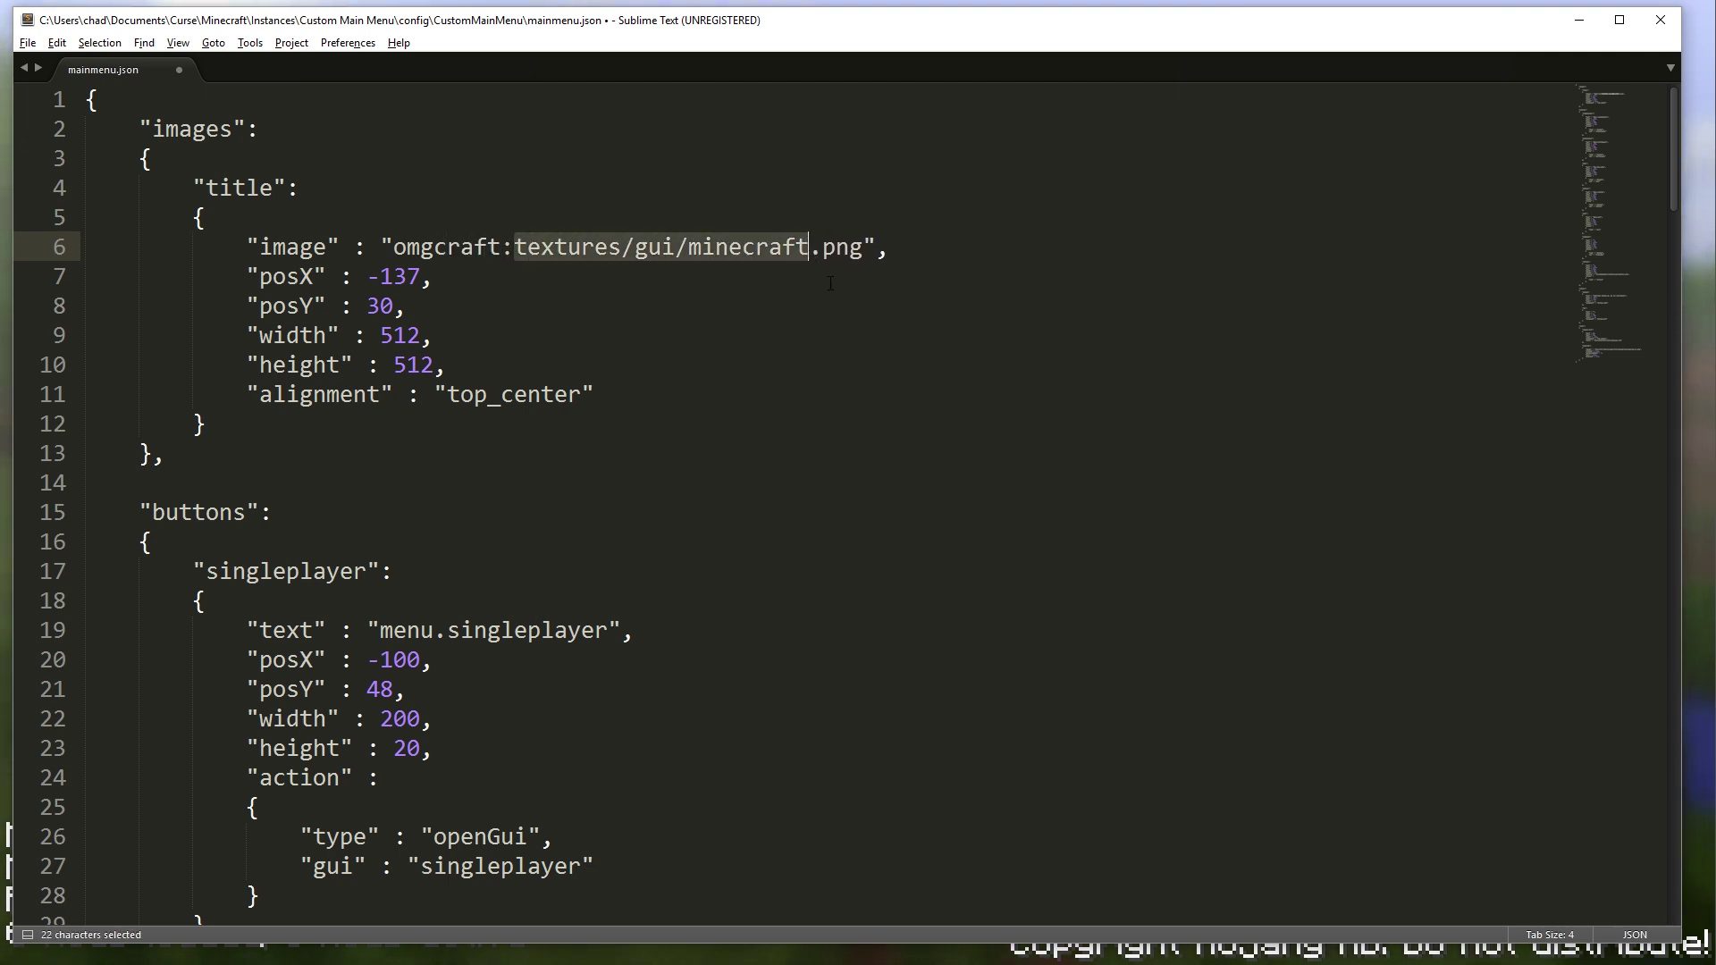
text(omgcraft)
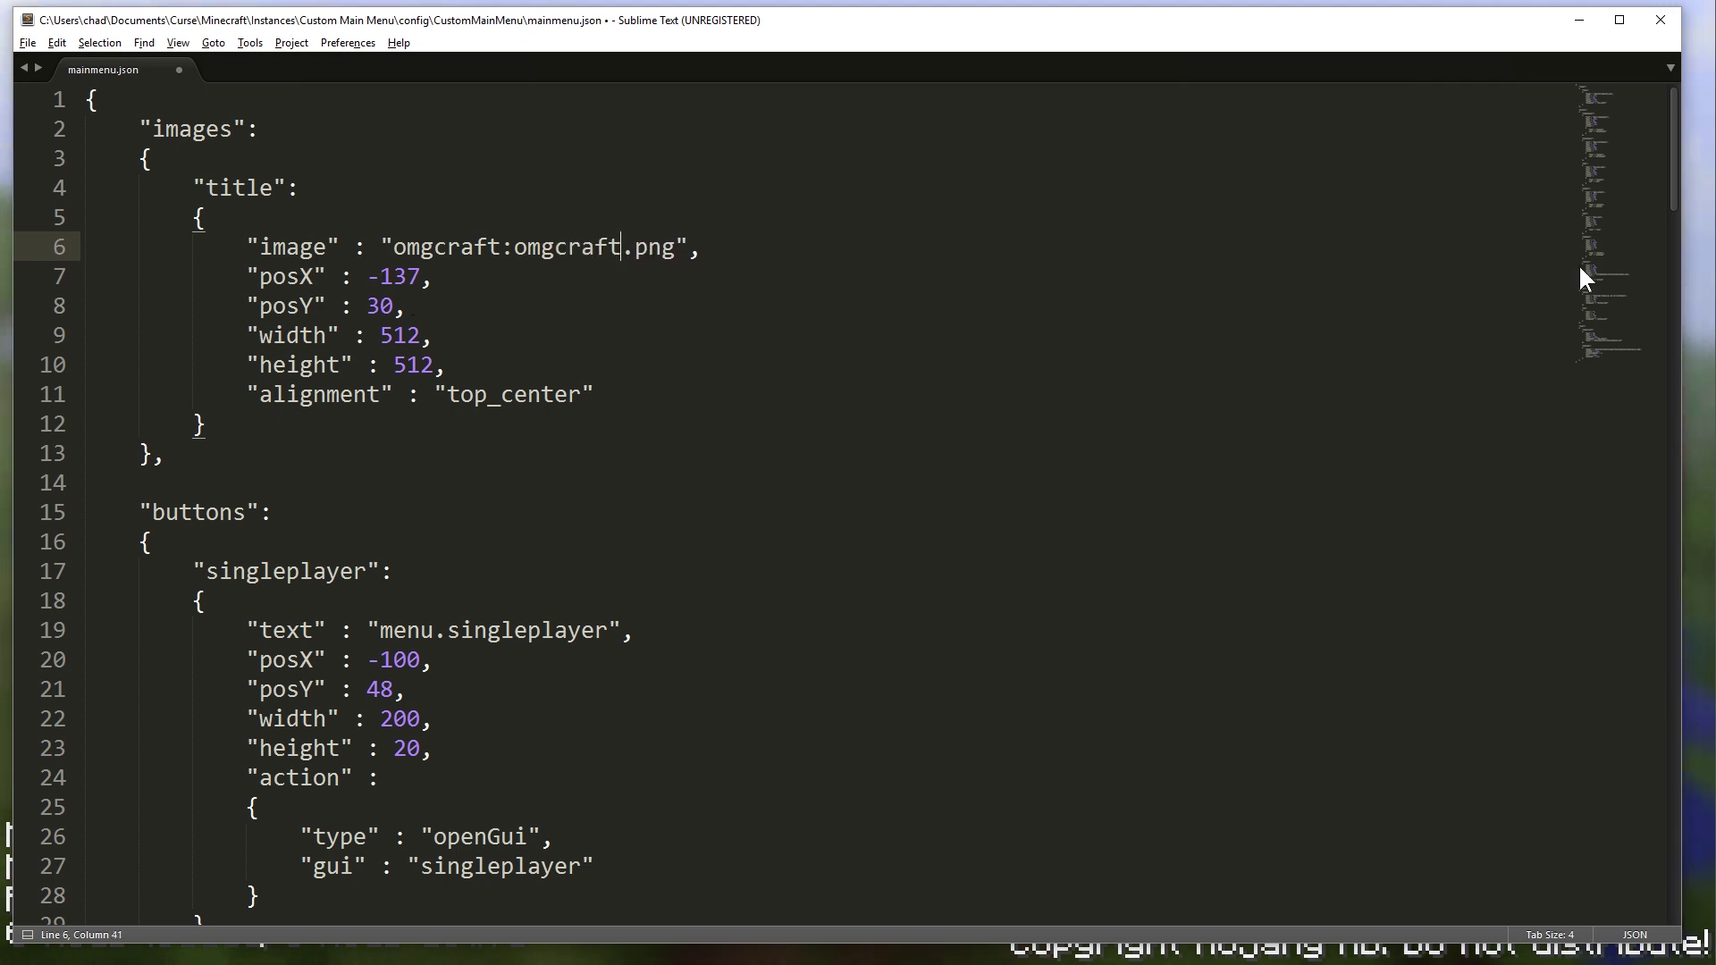
Step: Switch to Minecraft and reload the main menu to check the title image
click(1702, 333)
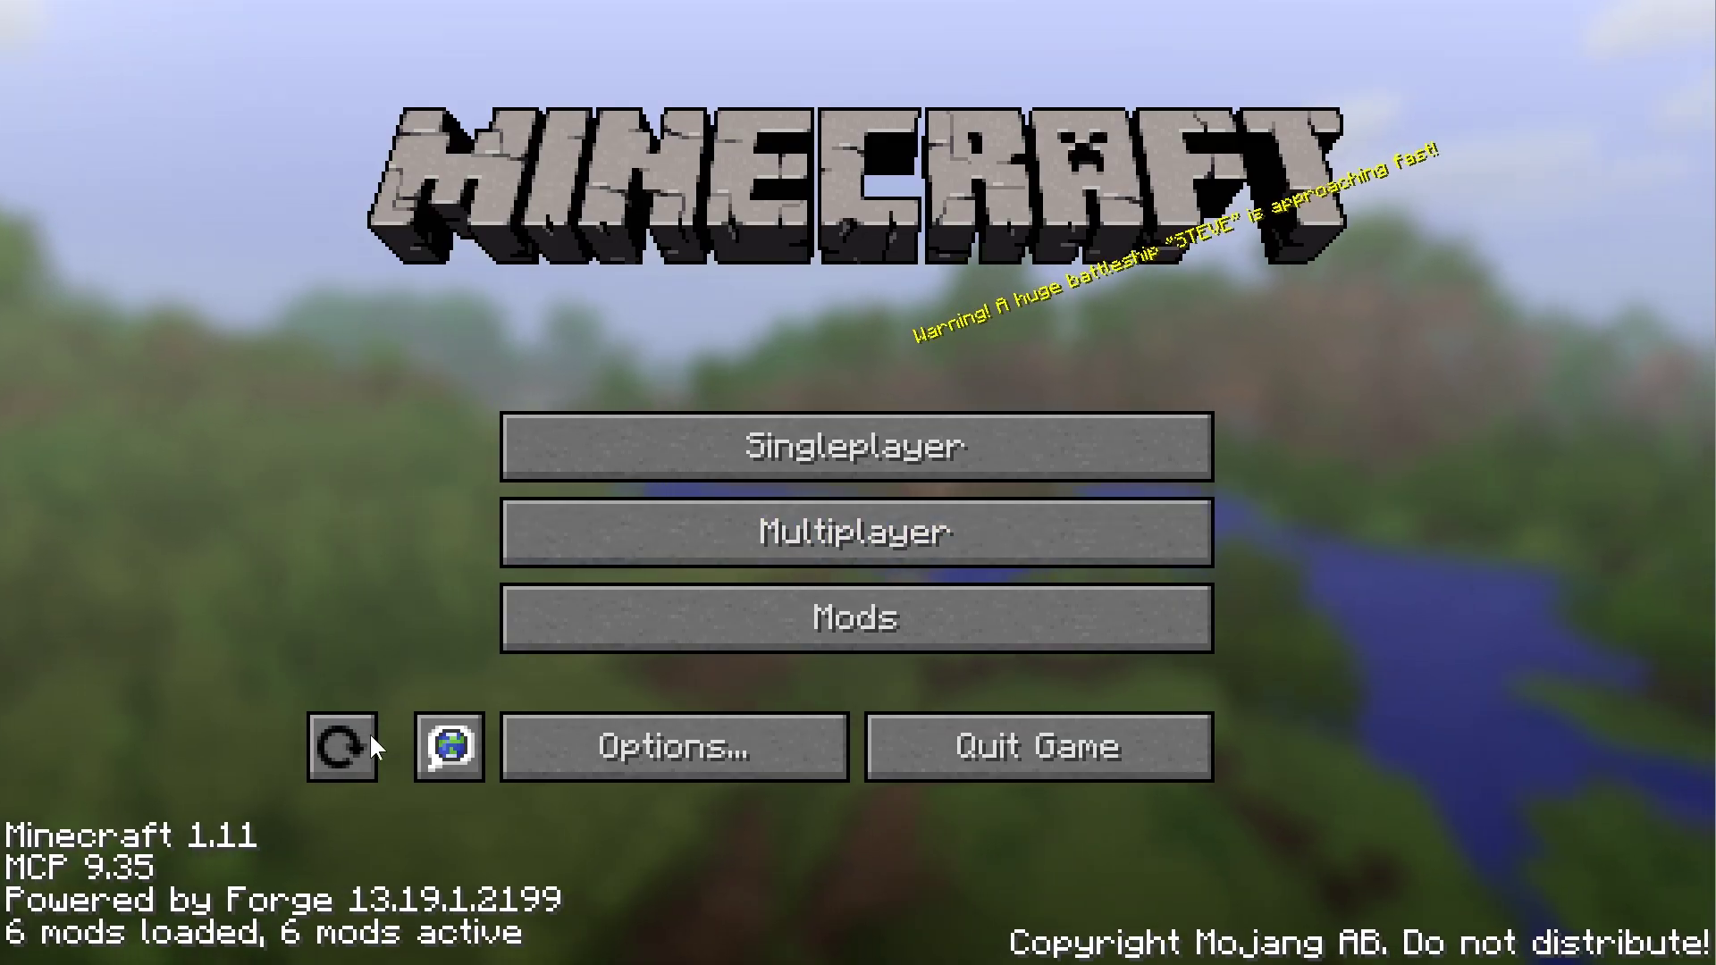
click(338, 734)
click(338, 734)
Step: Return to mainmenu.json in Sublime Text, save it, and reload the main menu in Minecraft
key(alt+Tab)
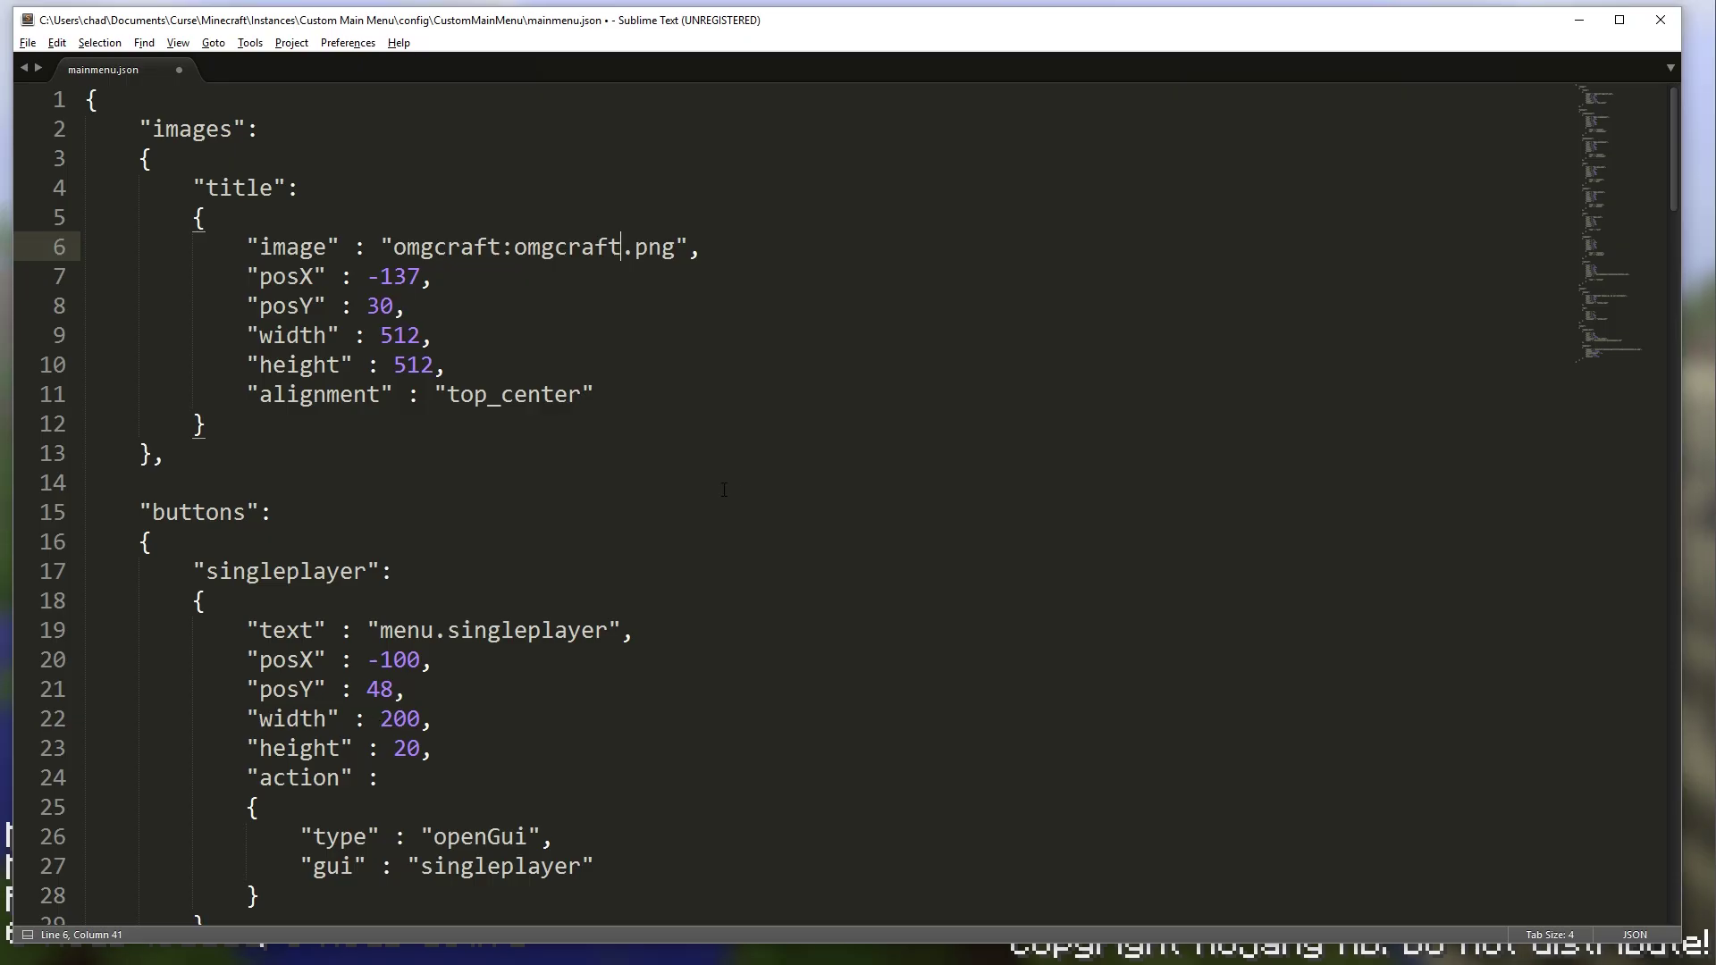
click(27, 43)
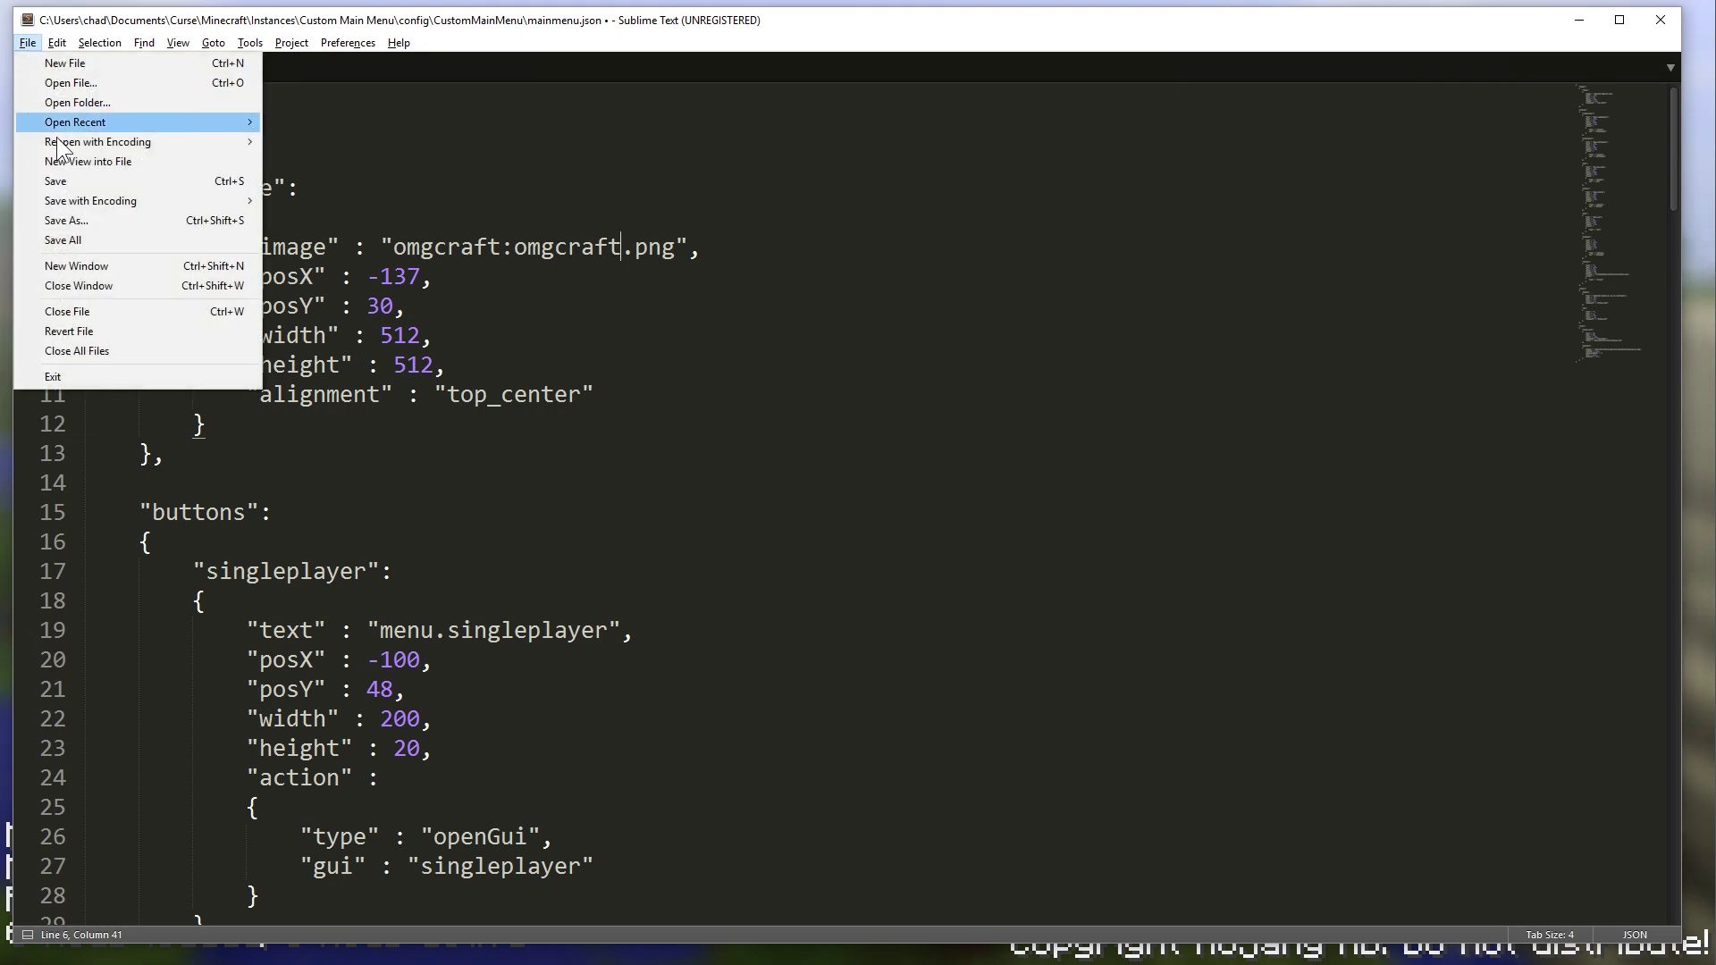
click(75, 182)
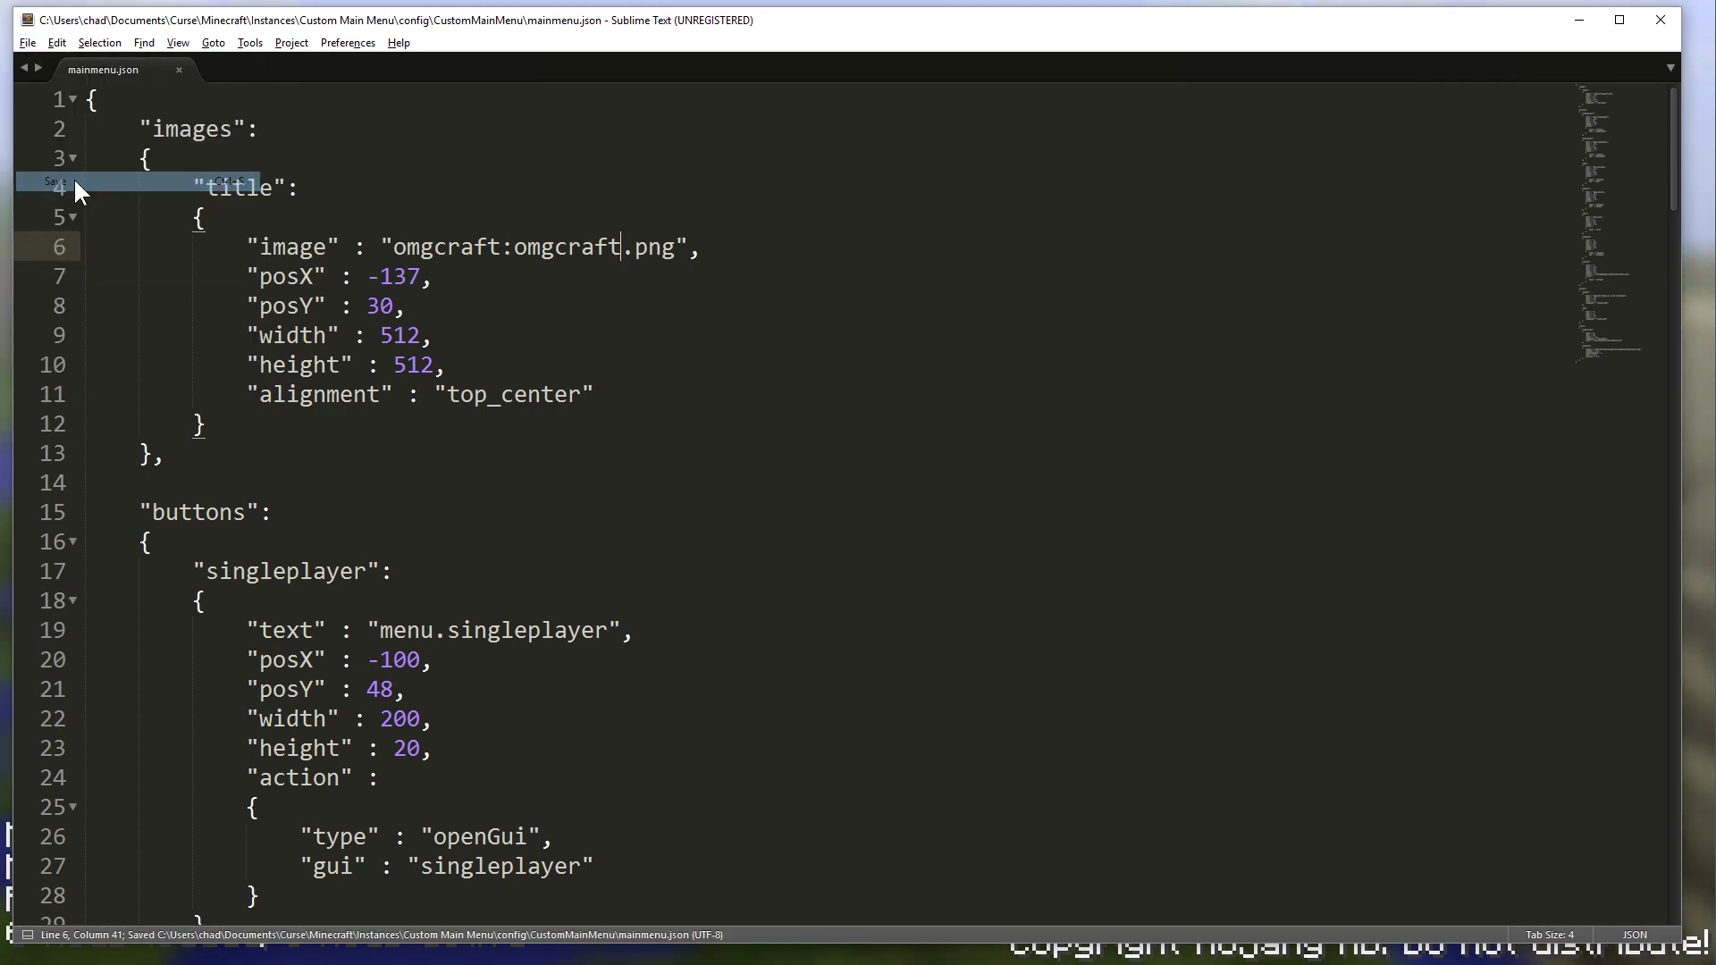
click(1705, 420)
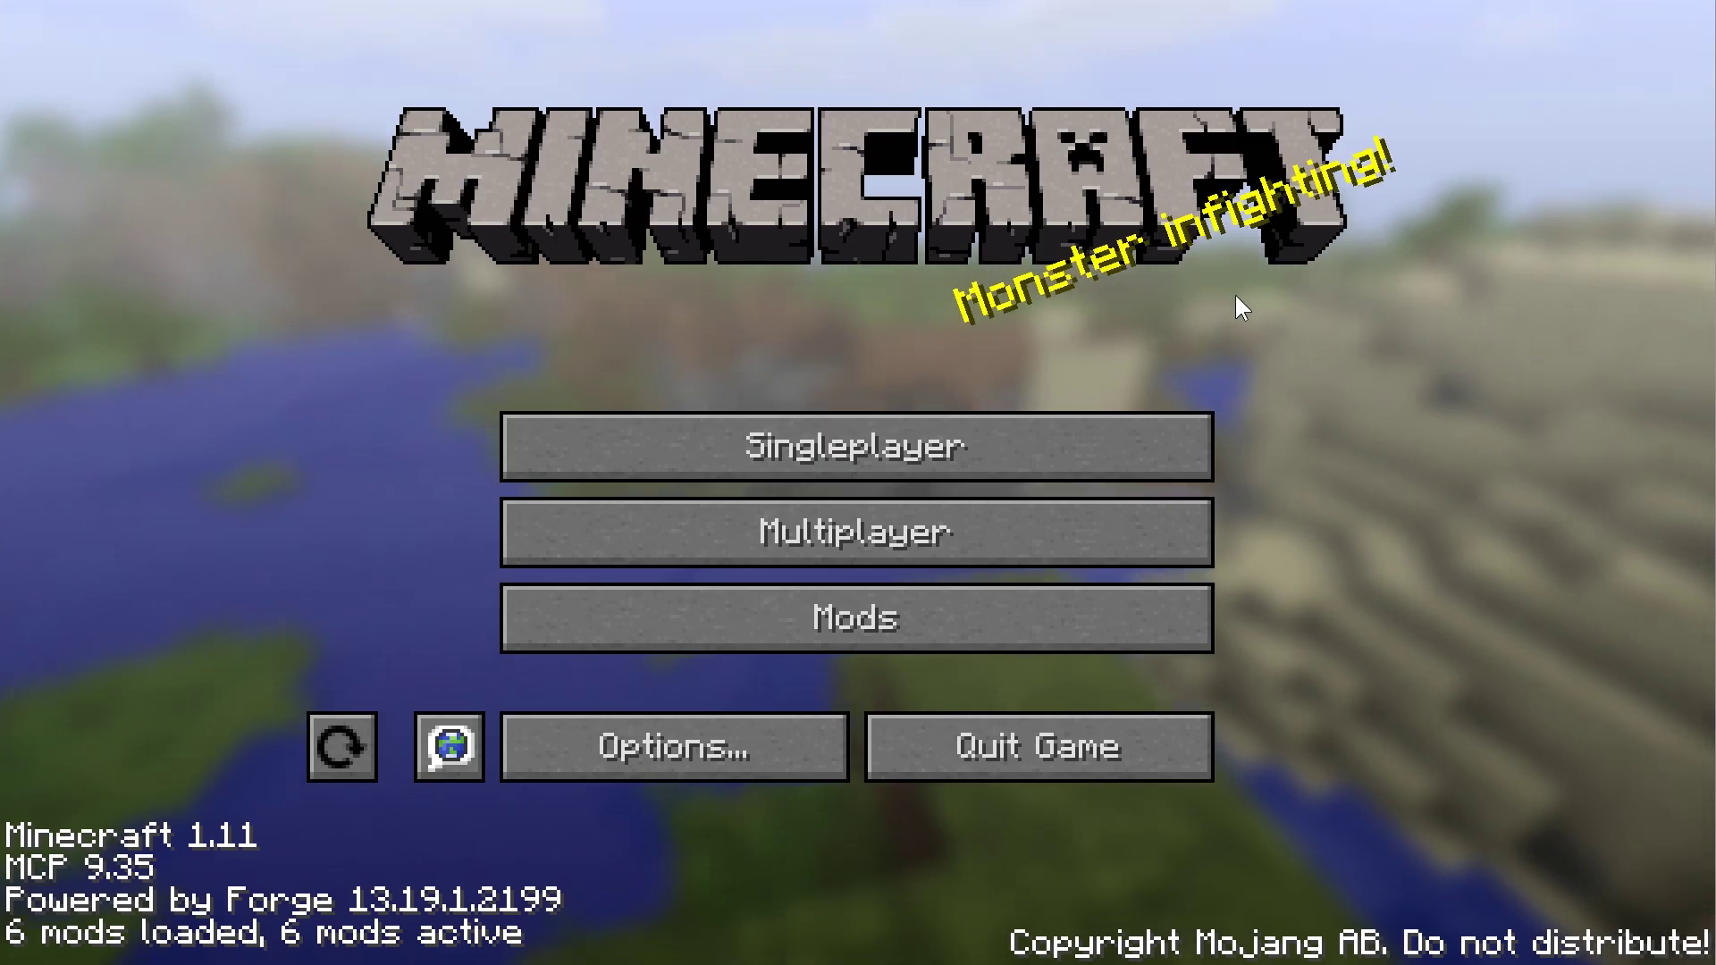
key(F5)
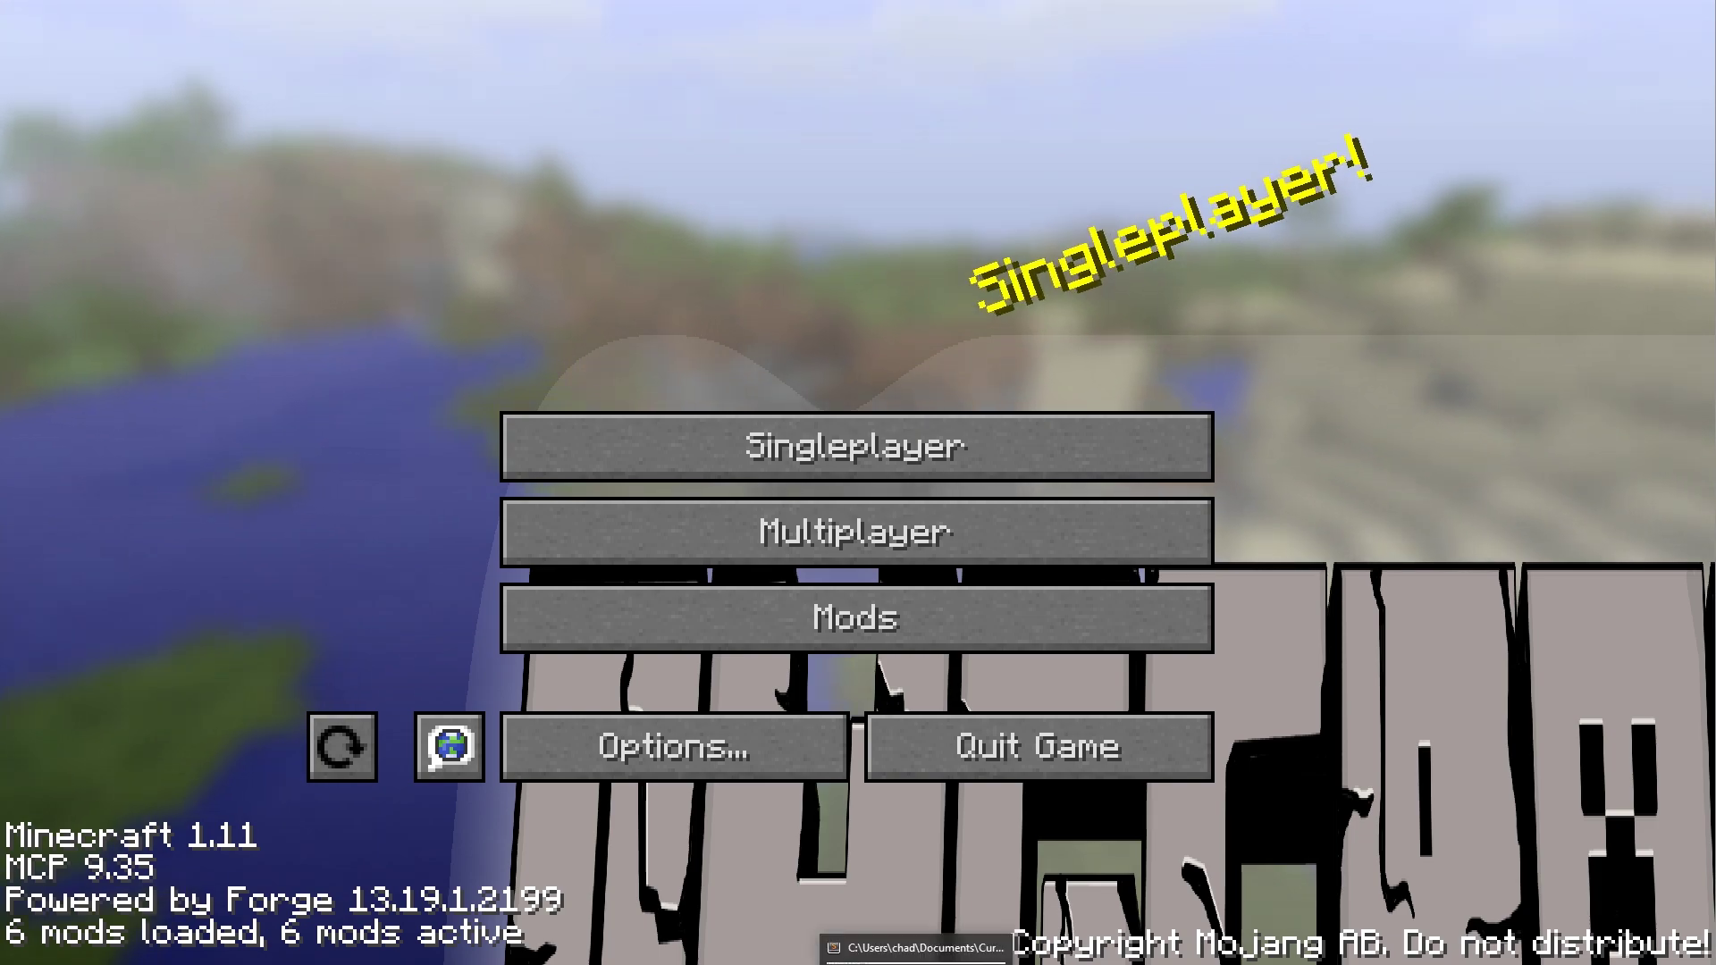
Step: Return to mainmenu.json in Sublime Text and set the title image's posY to 15
key(alt+Tab)
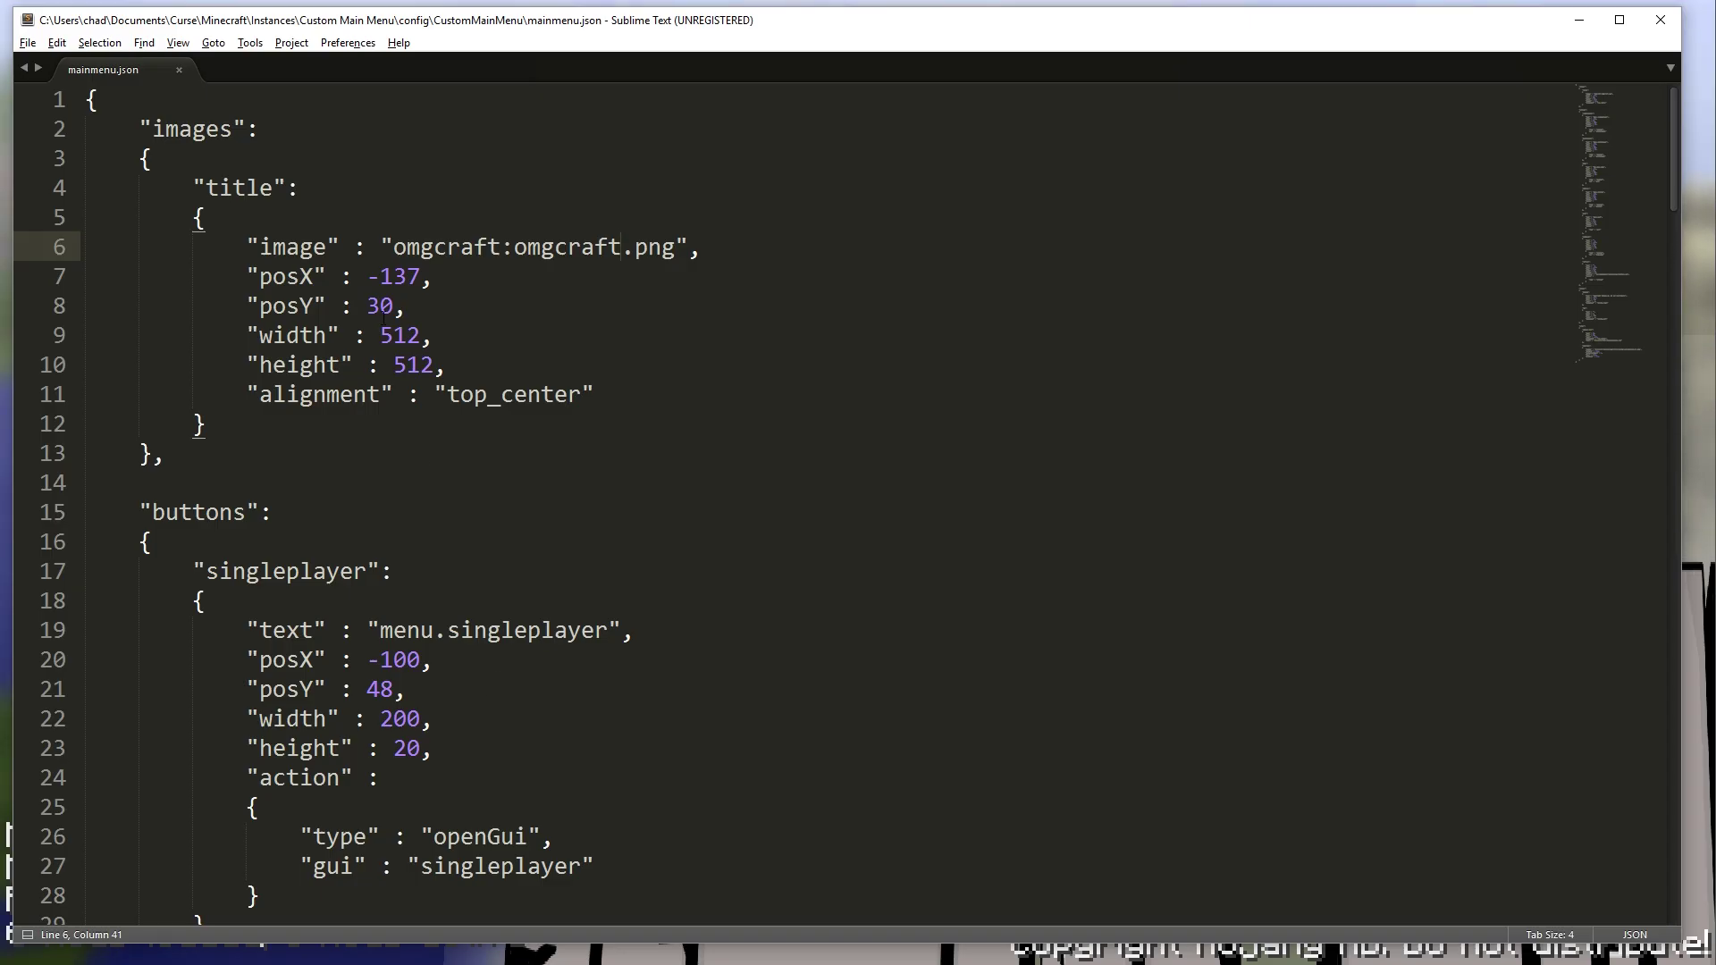
click(379, 306)
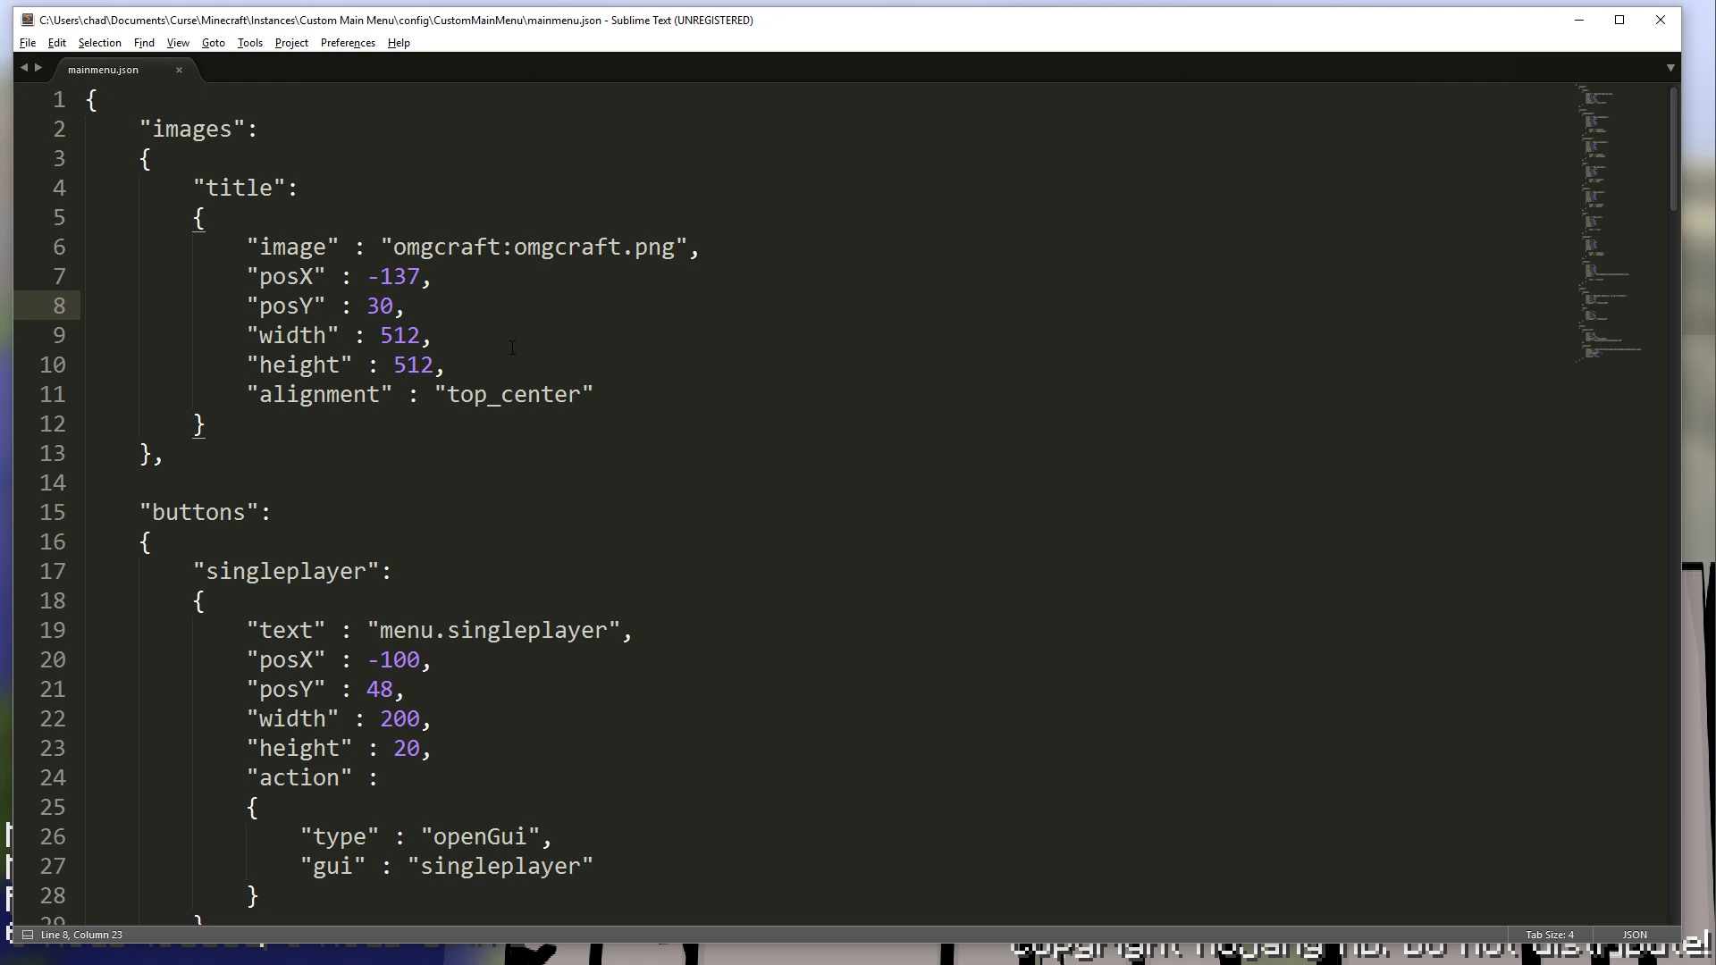
key(BackSpace)
key(BackSpace)
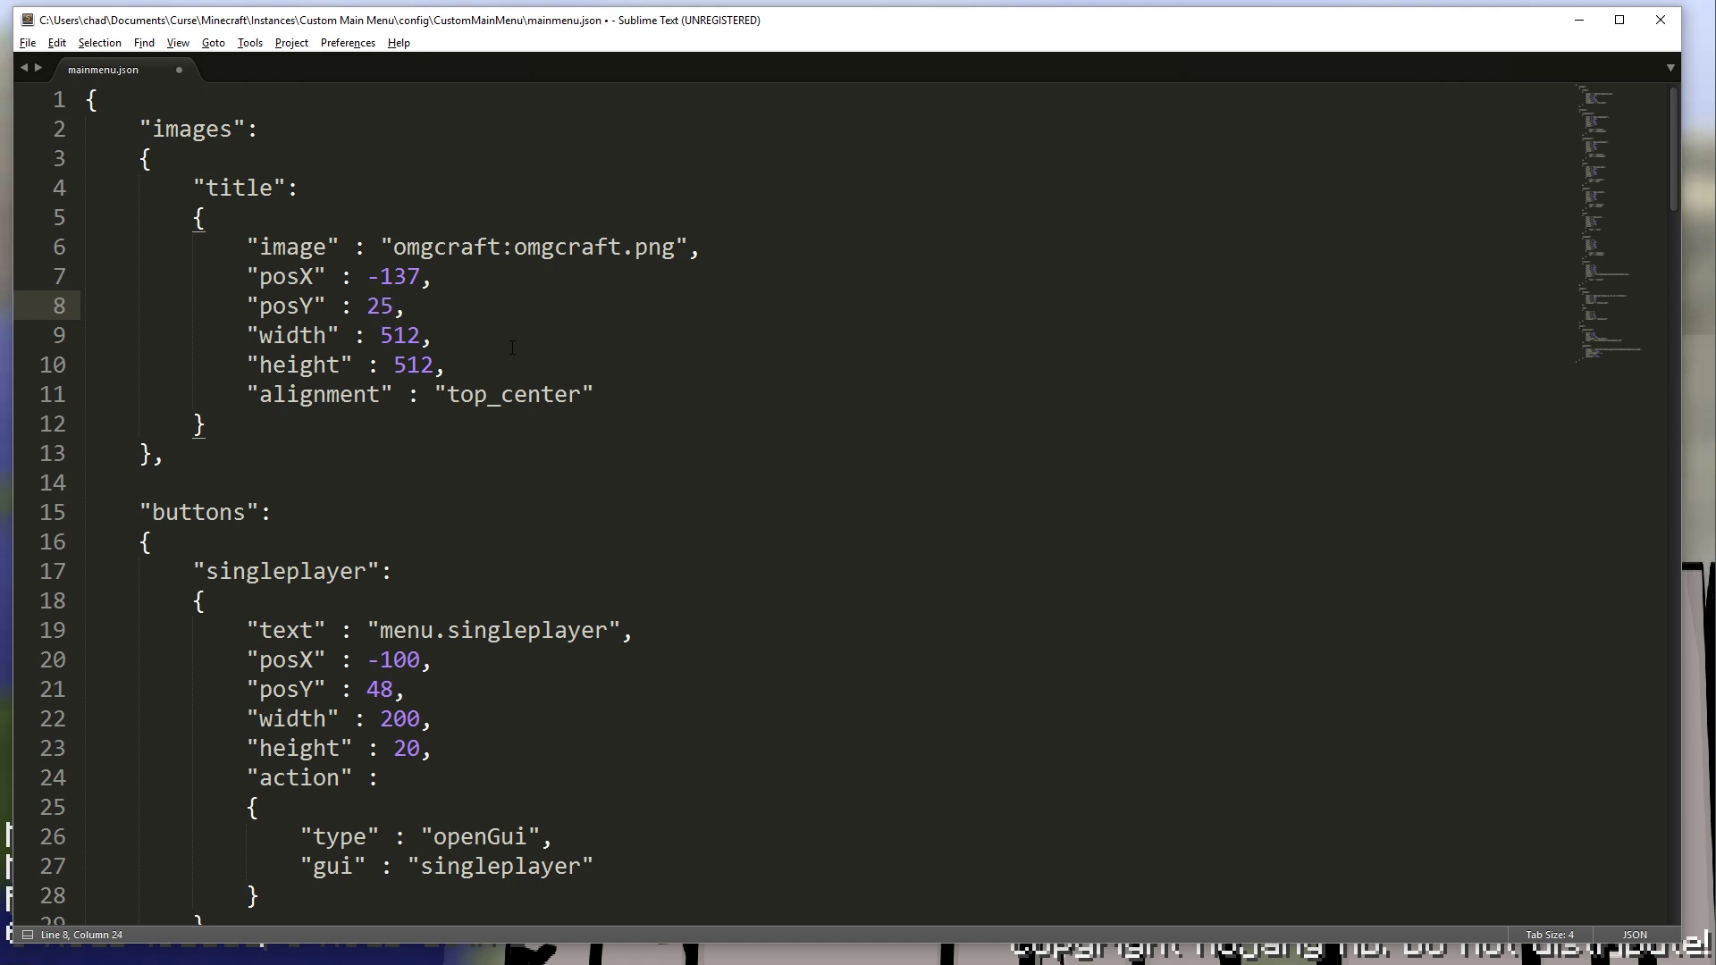
key(BackSpace)
key(BackSpace)
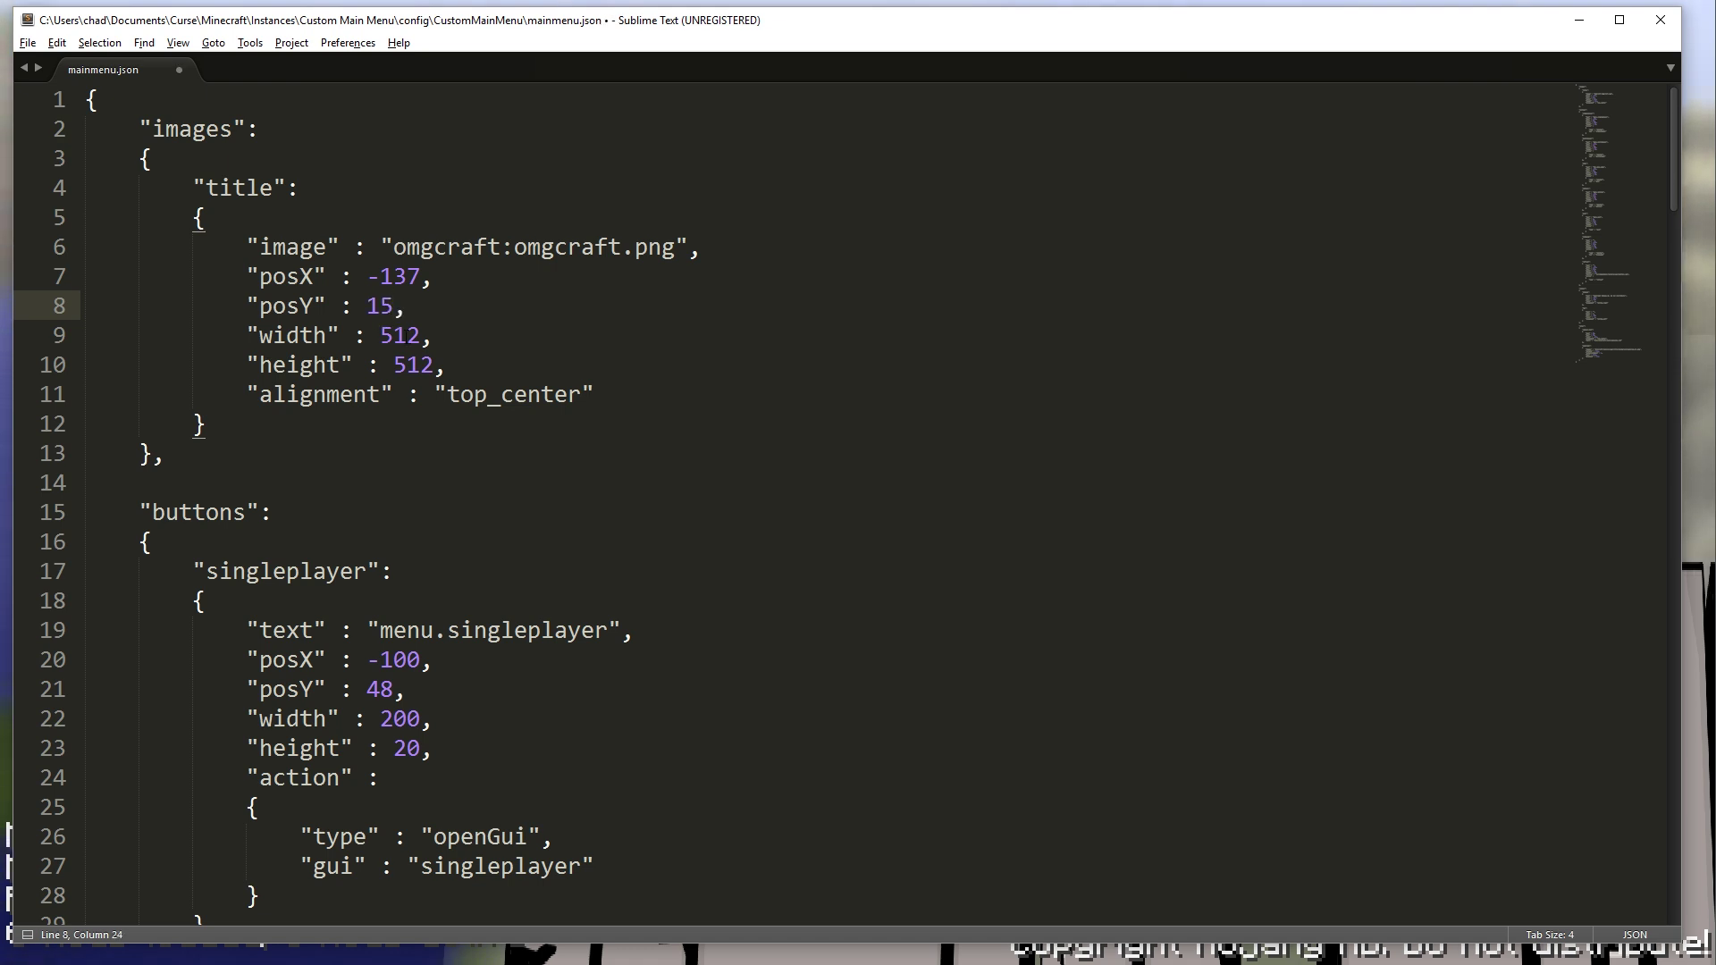
text(15)
Step: Set the title image's width to 275 and height to 75
double_click(404, 334)
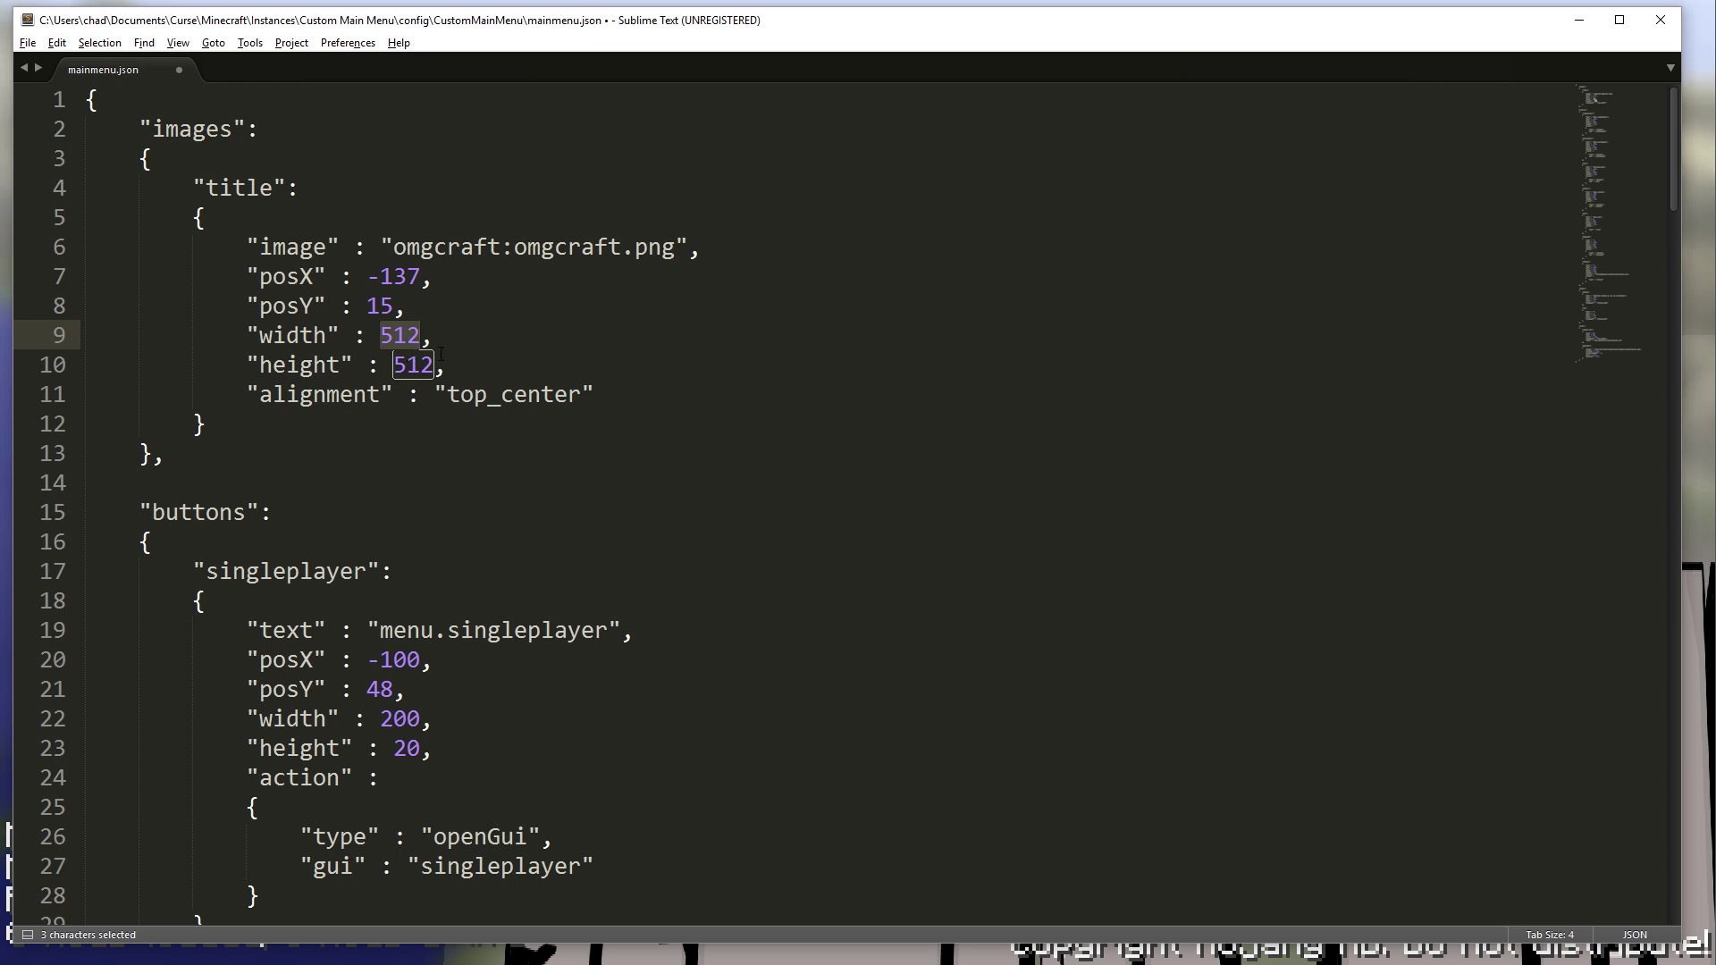
text(2)
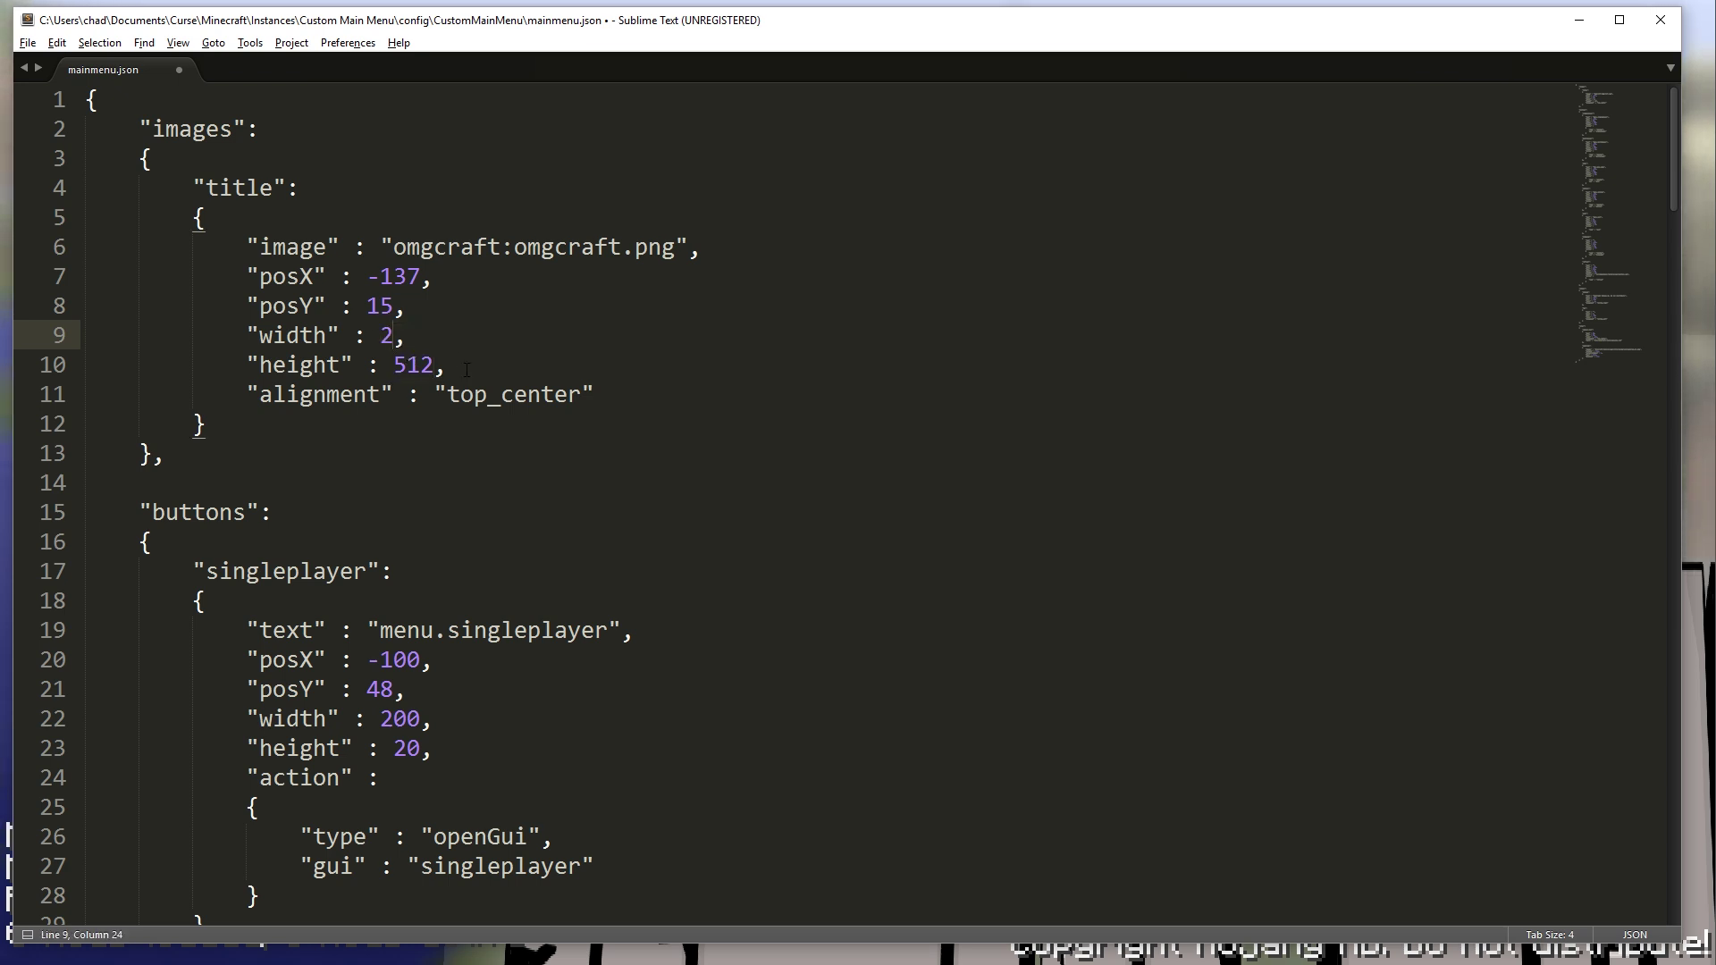
text(75)
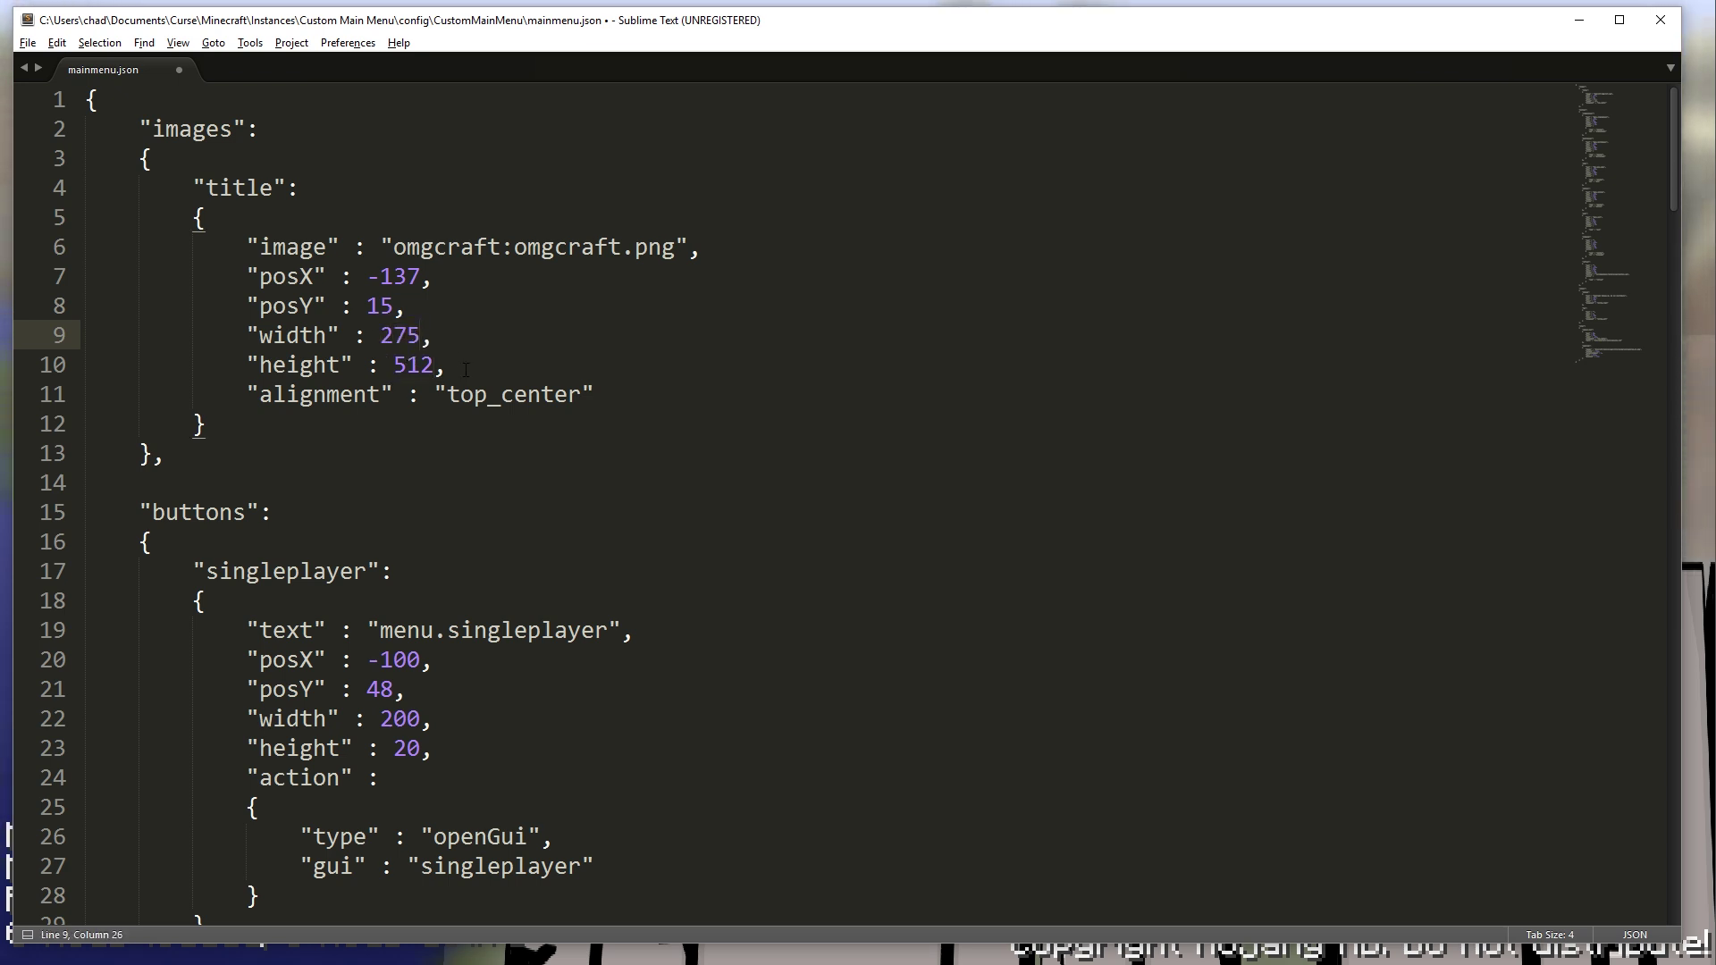
double_click(411, 364)
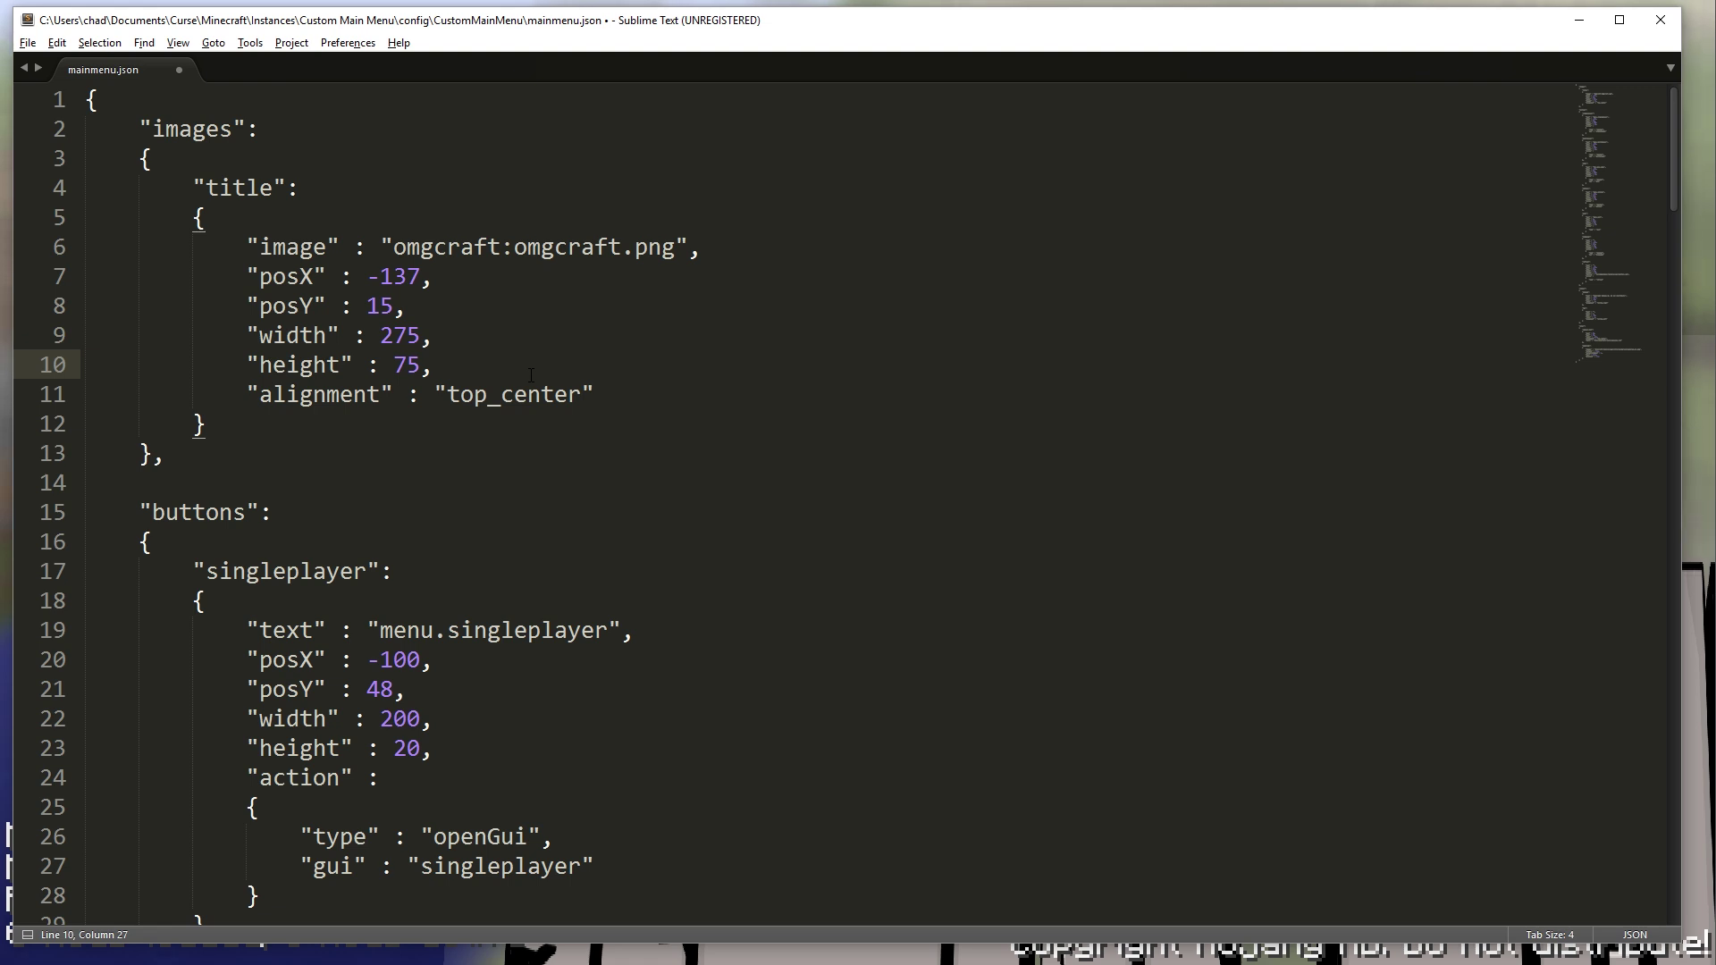
Step: Add imageWidth 3513 and imageHeight 925 above the title image's alignment, and reload the main menu in Minecraft
key(Return)
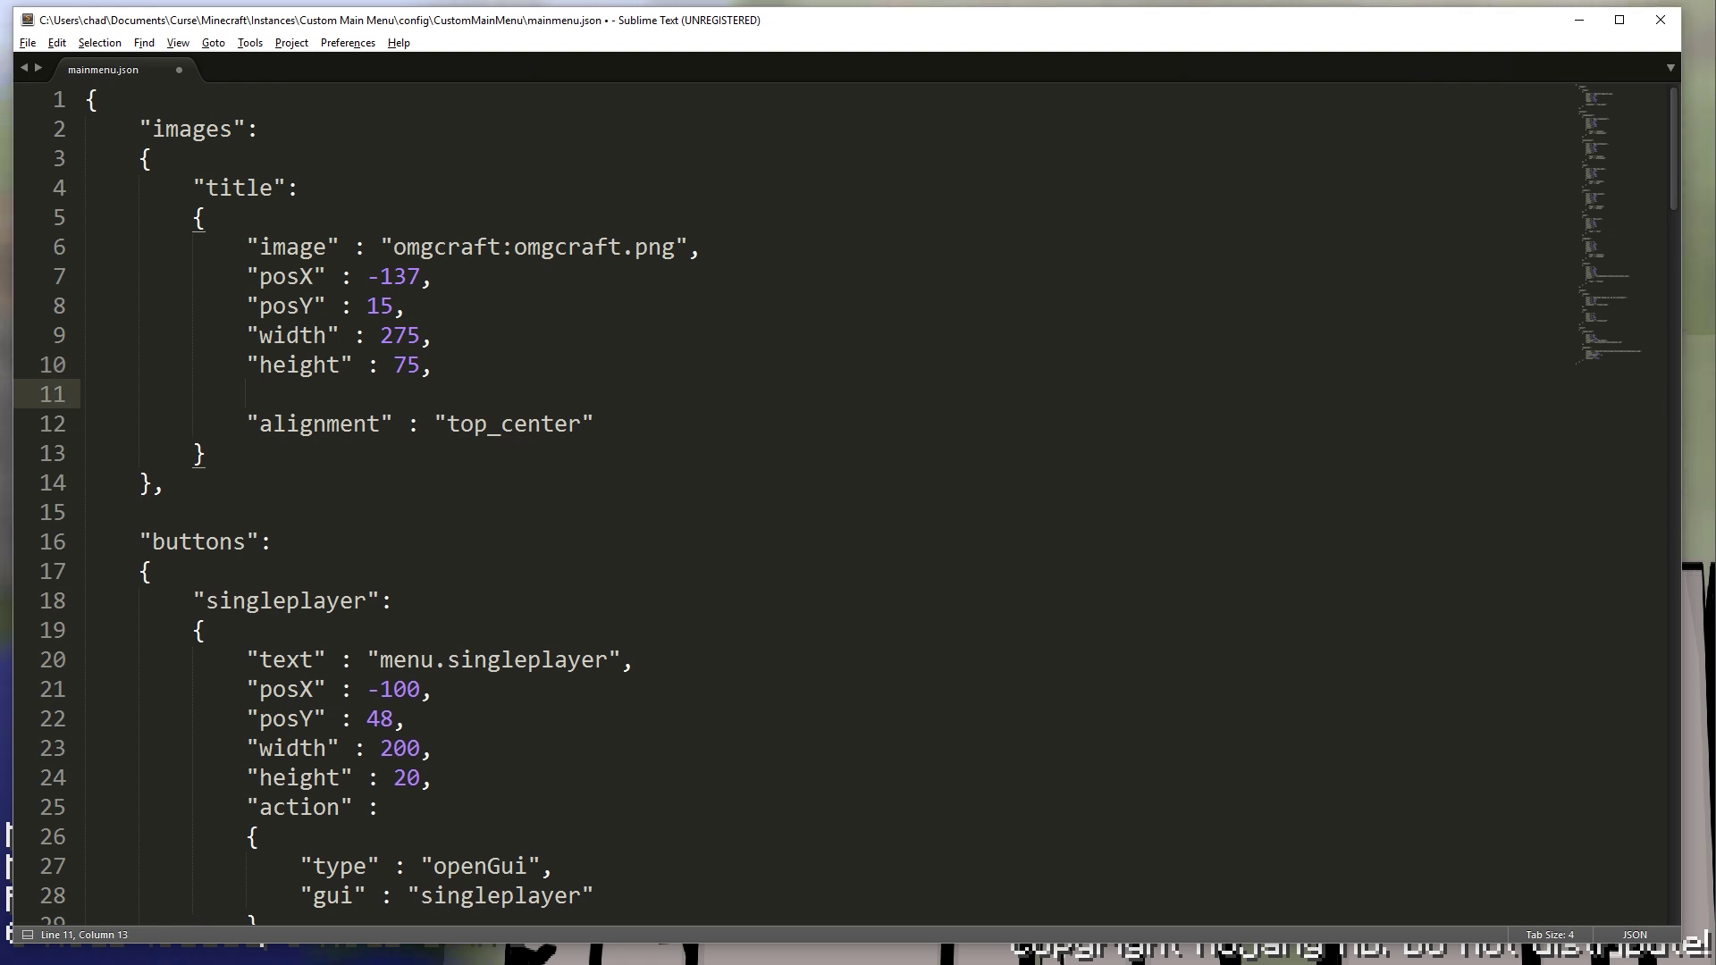
key(alt+Tab)
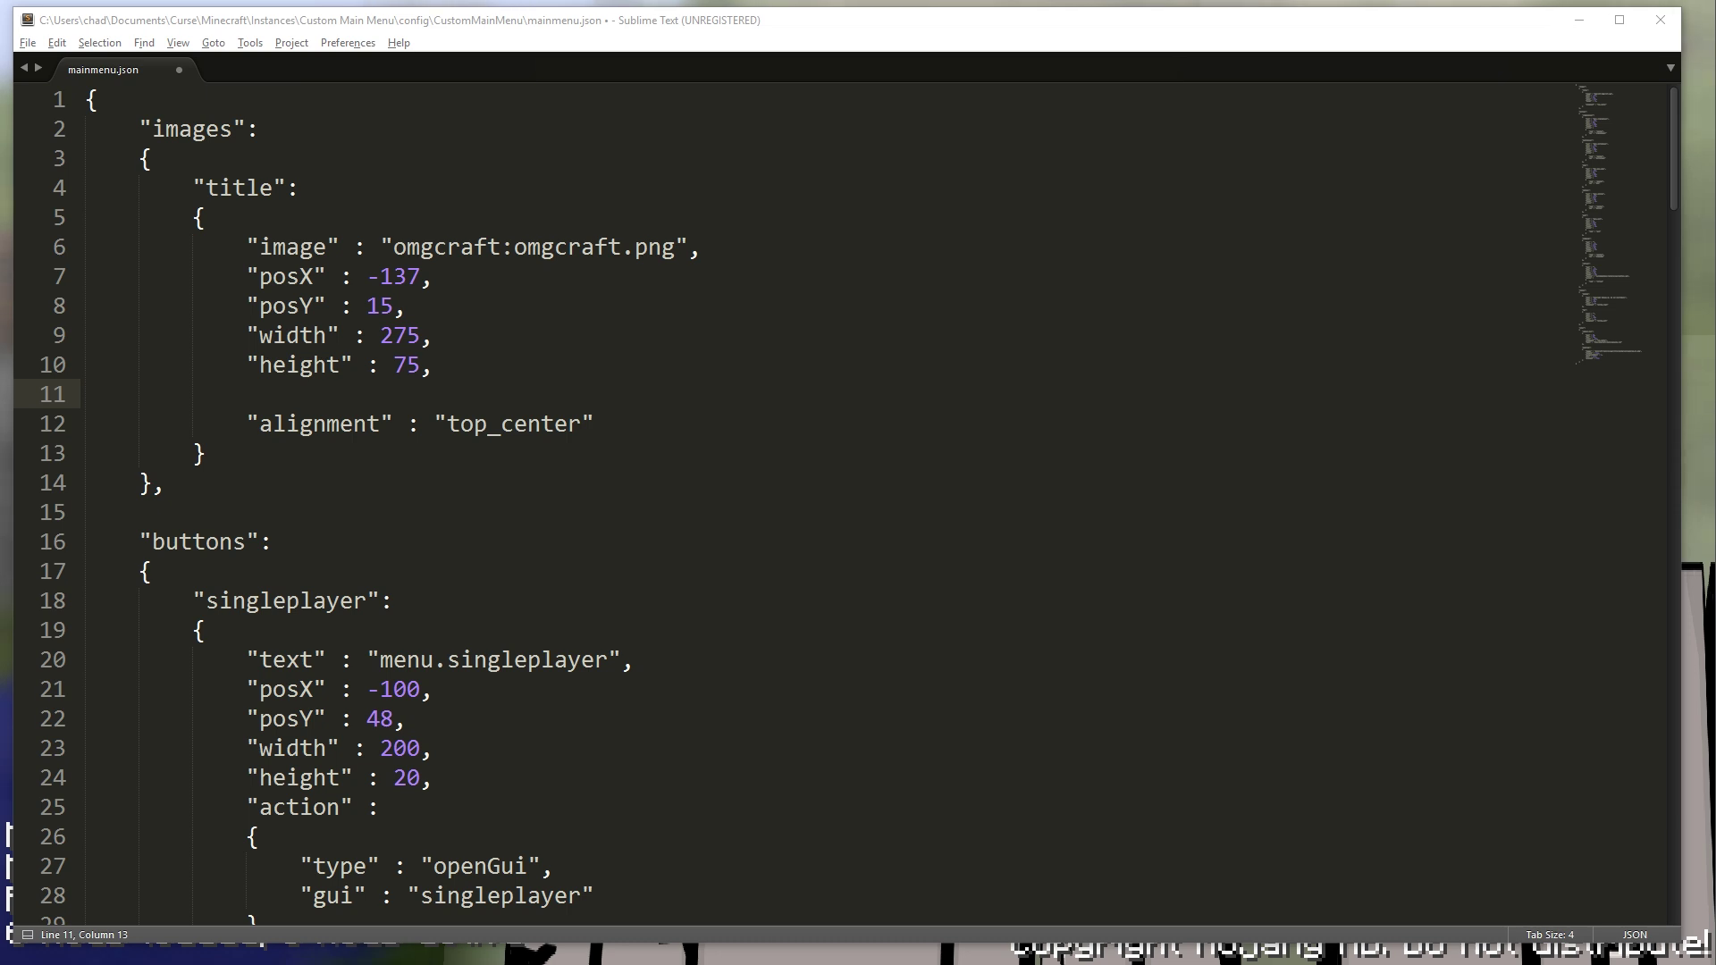
click(349, 383)
text("imageWidth" : 3513, "imageHeight" : 925,)
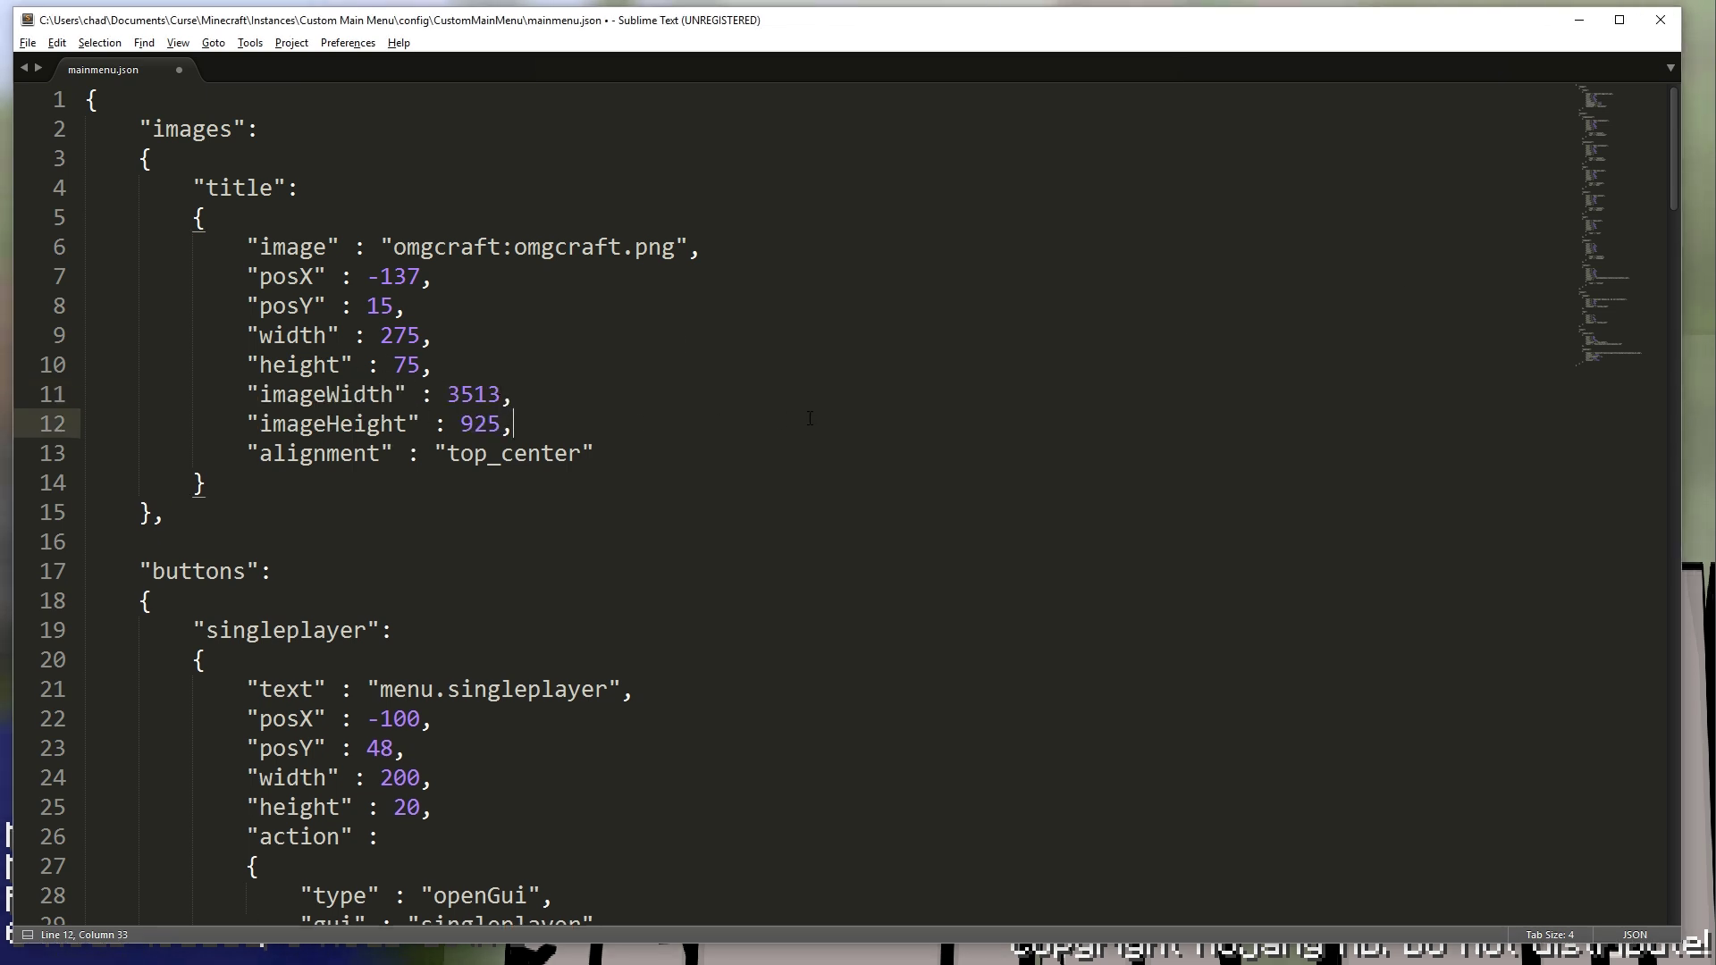
click(1690, 496)
click(342, 747)
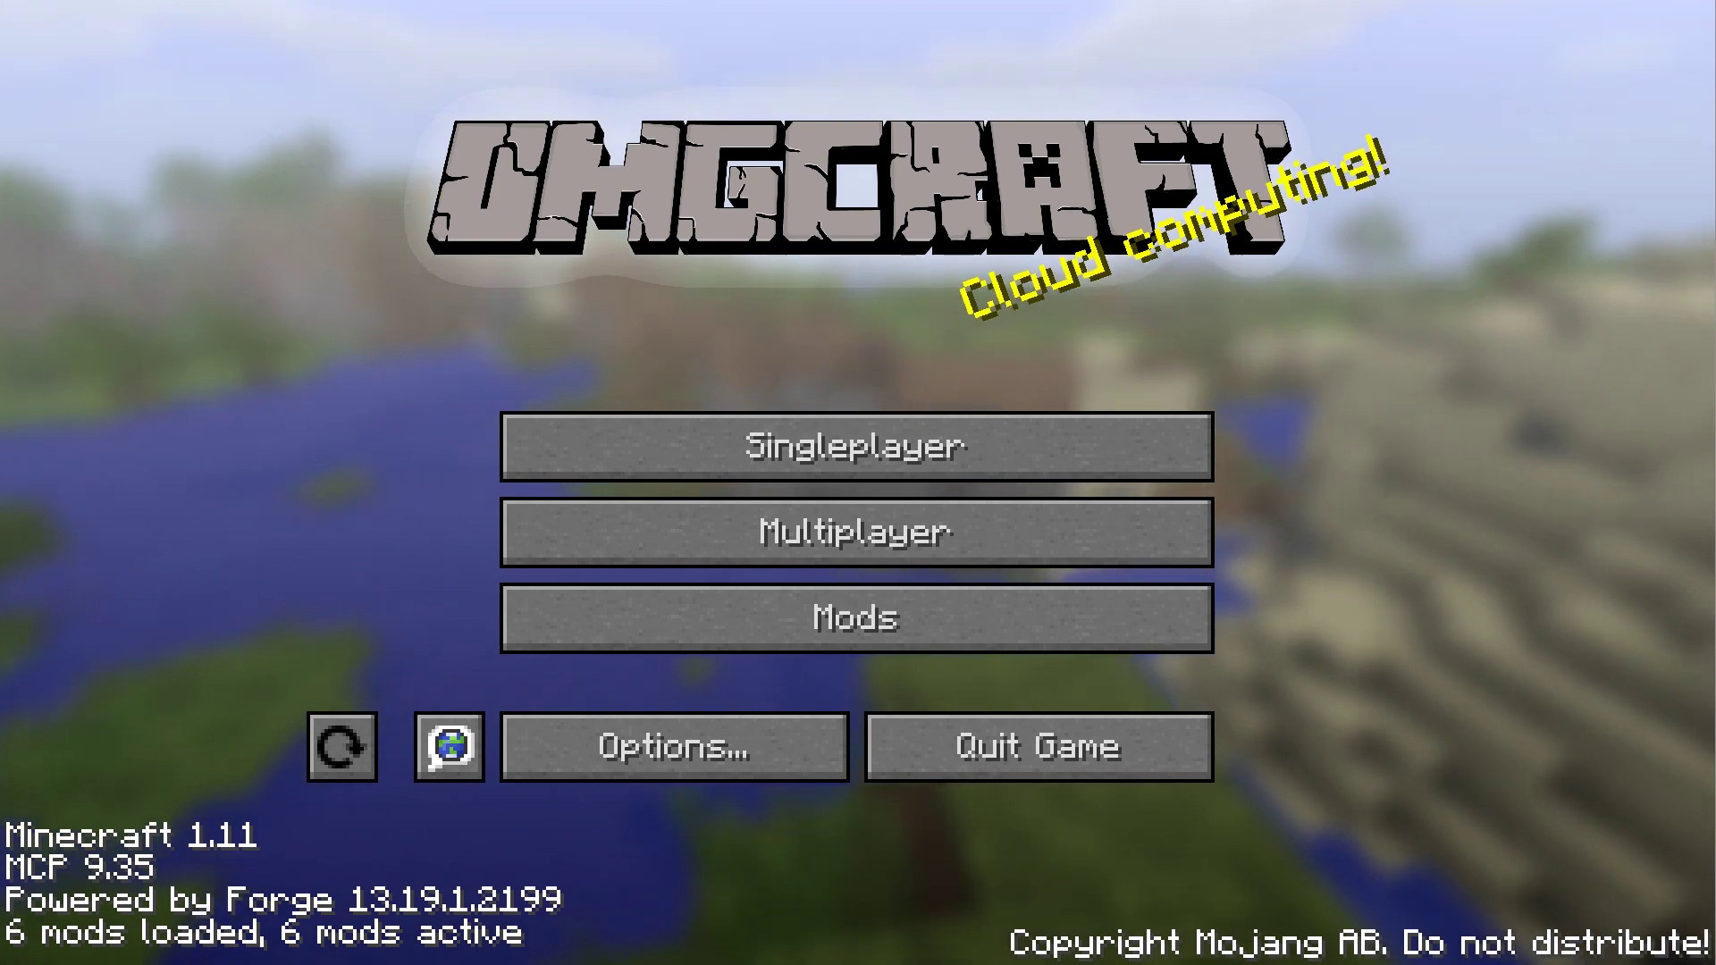
Step: Return to mainmenu.json in Sublime Text and rename the panorama block in the "other" section to background
key(alt+Tab)
scroll(769, 442, down, 20)
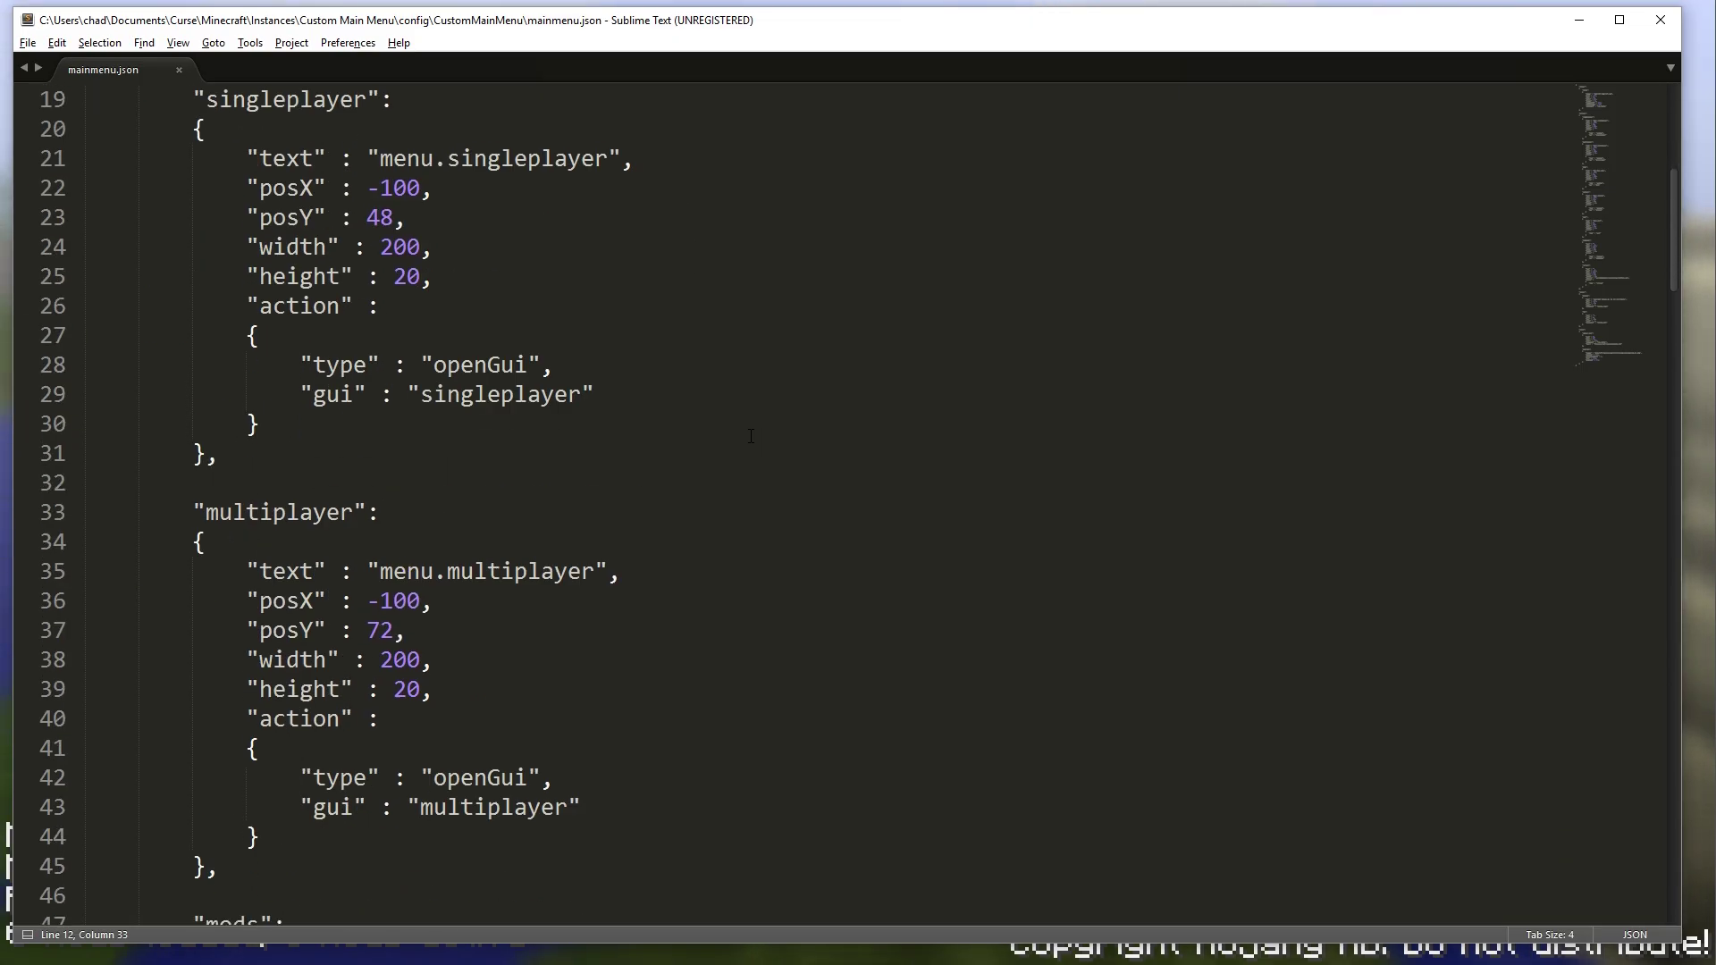
scroll(761, 408, down, 12)
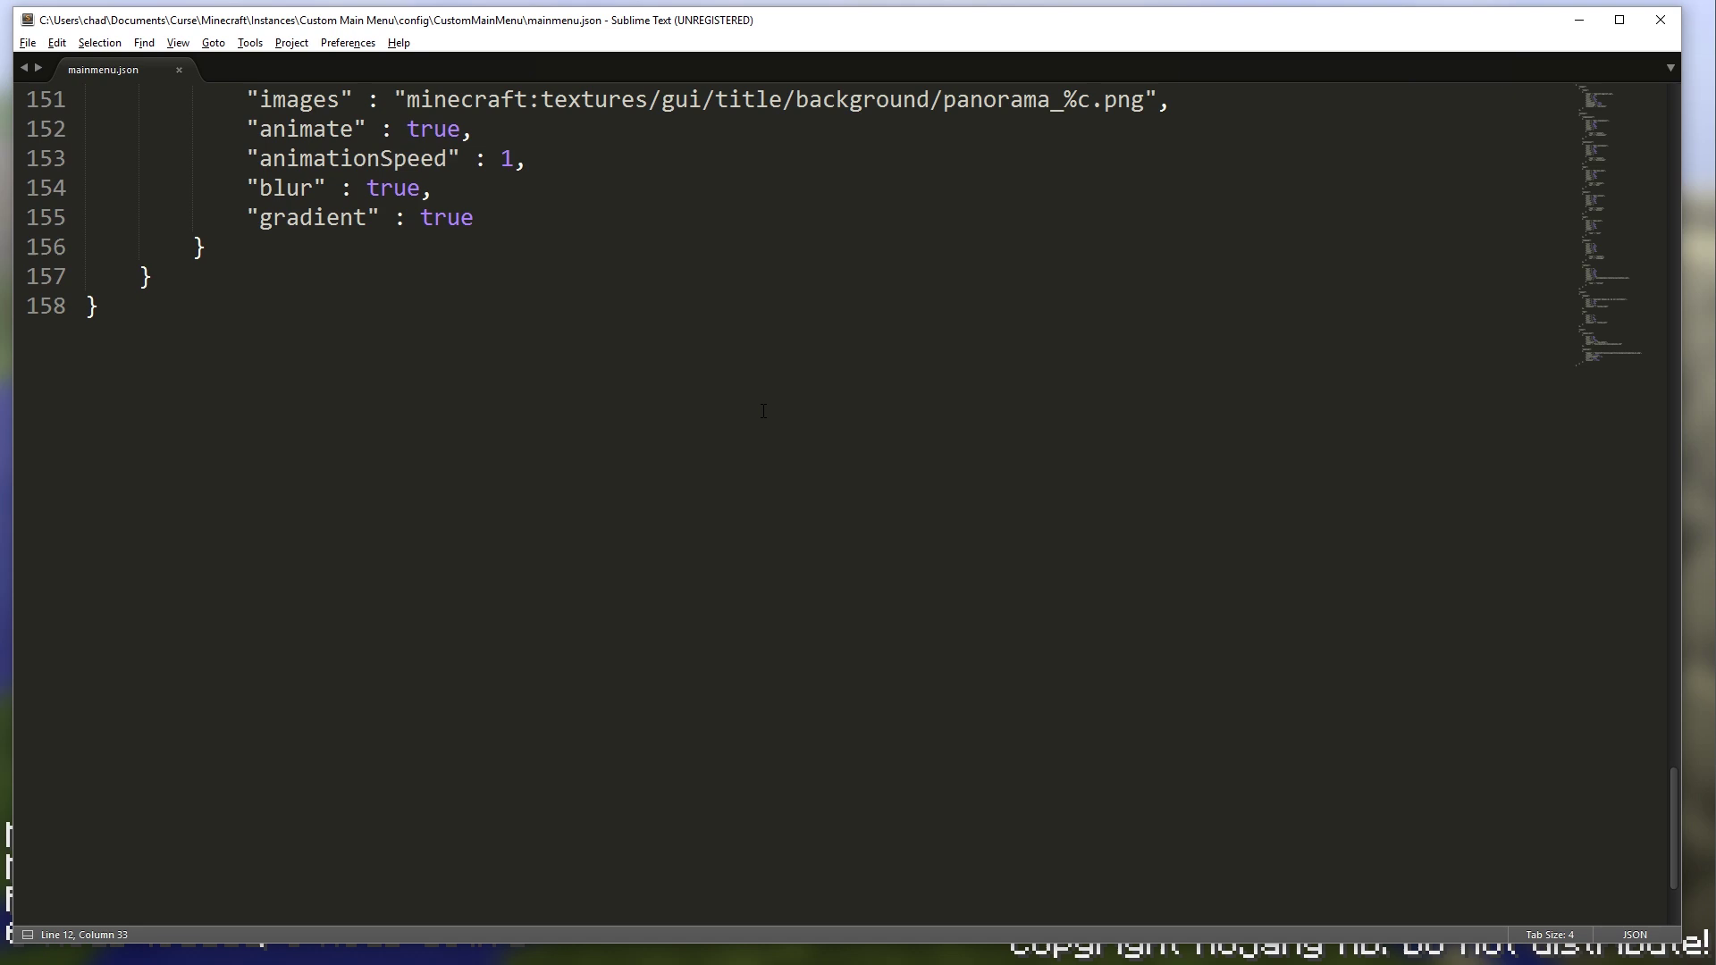
scroll(227, 360, up, 4)
click(229, 363)
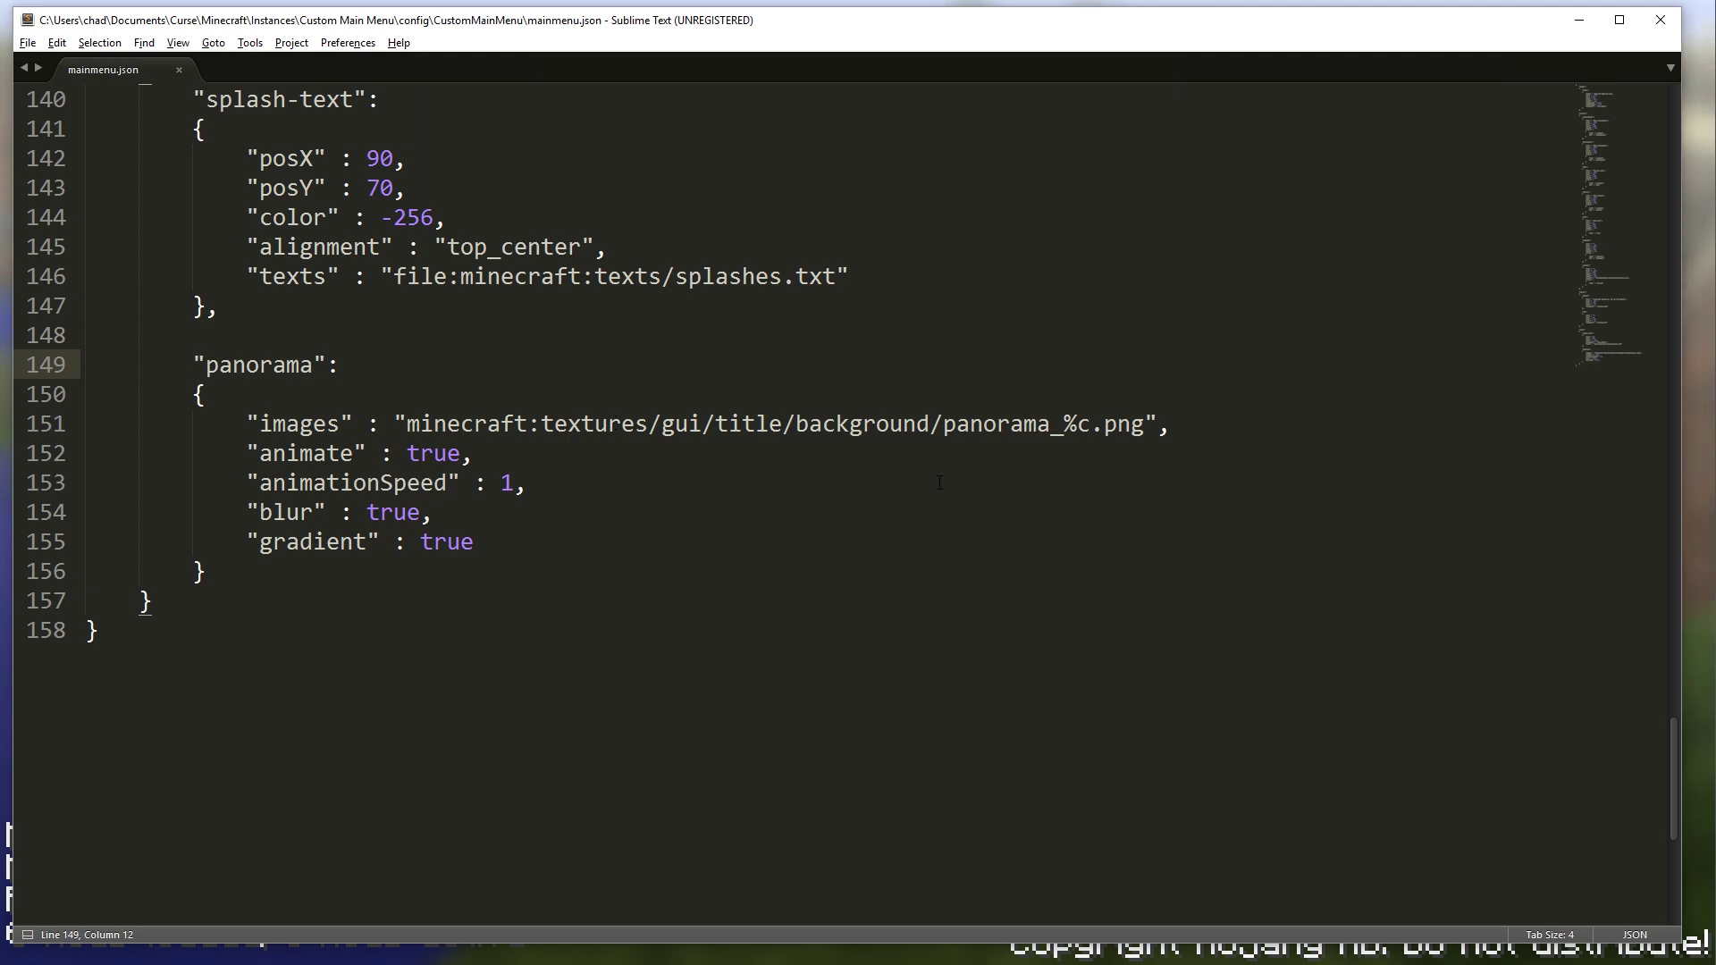
click(1709, 444)
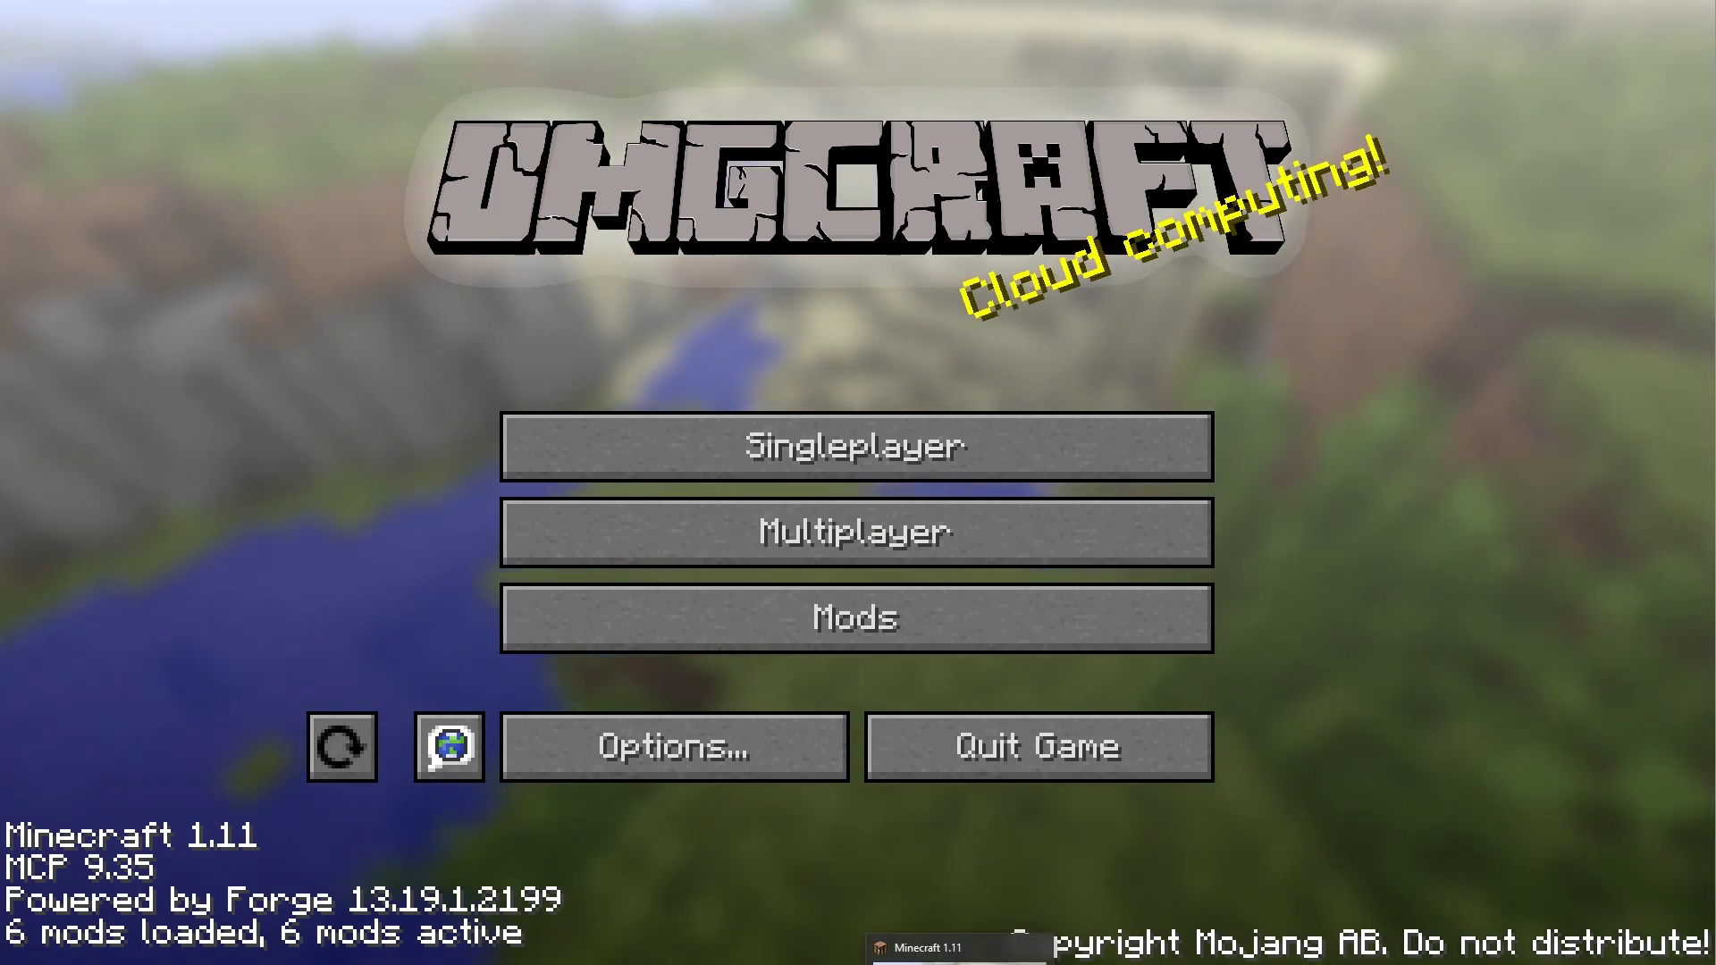
click(854, 938)
double_click(250, 369)
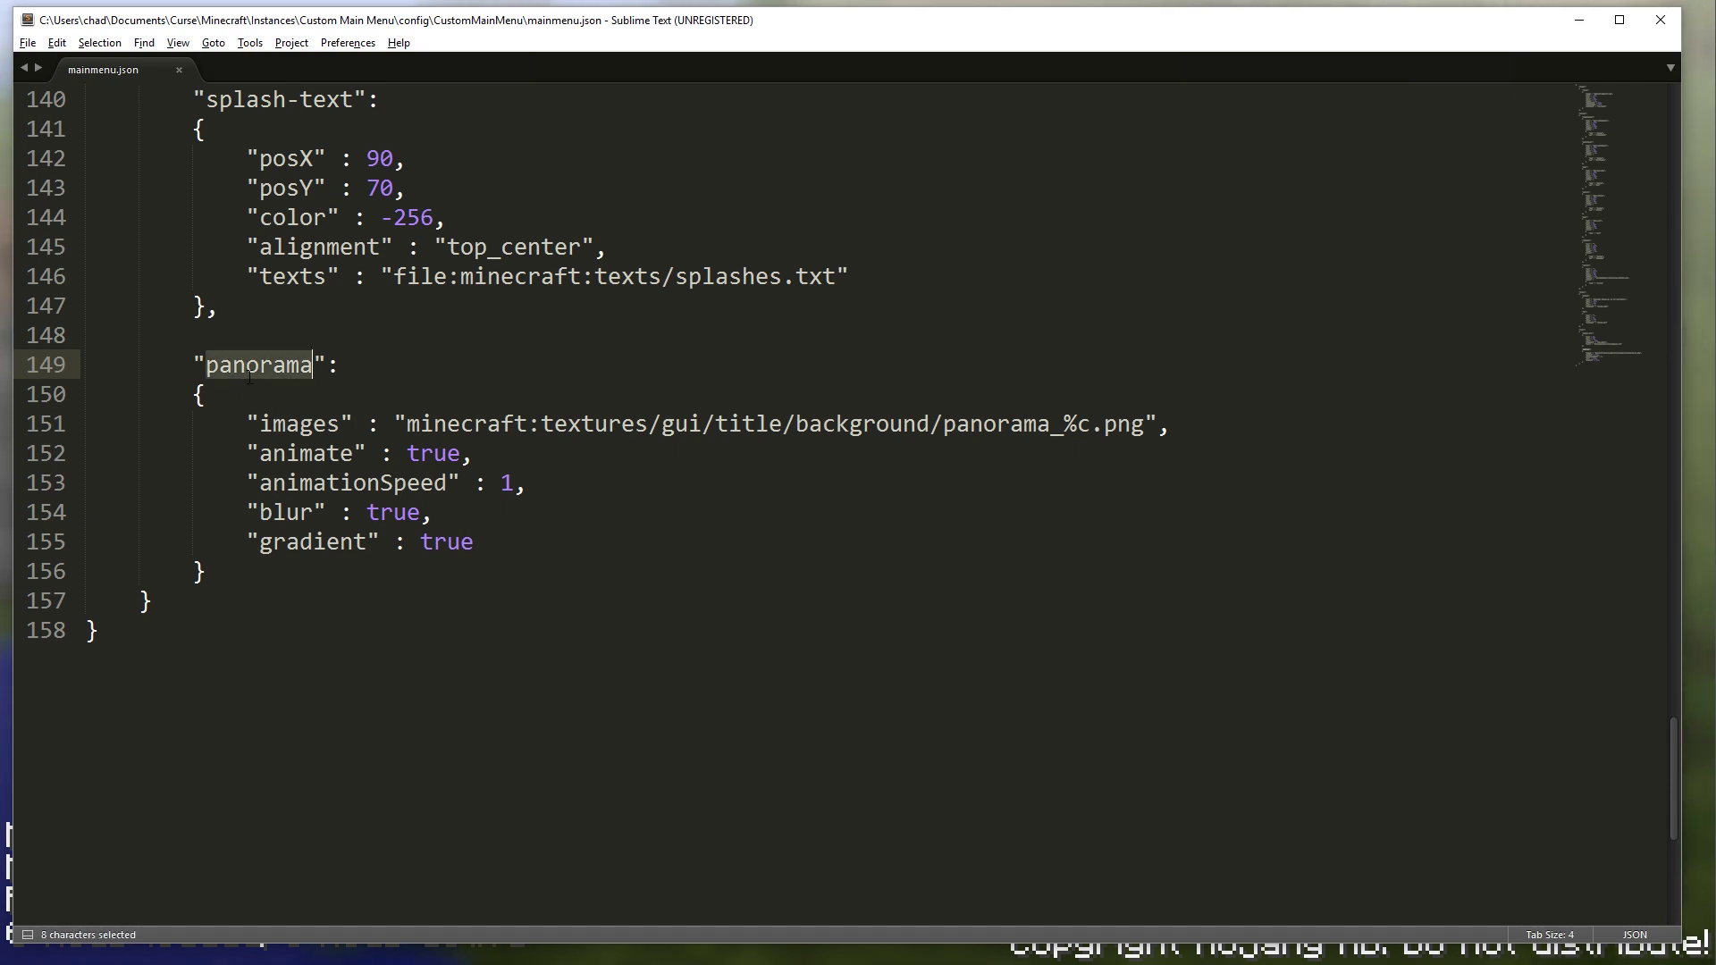
scroll(322, 386, up, 3)
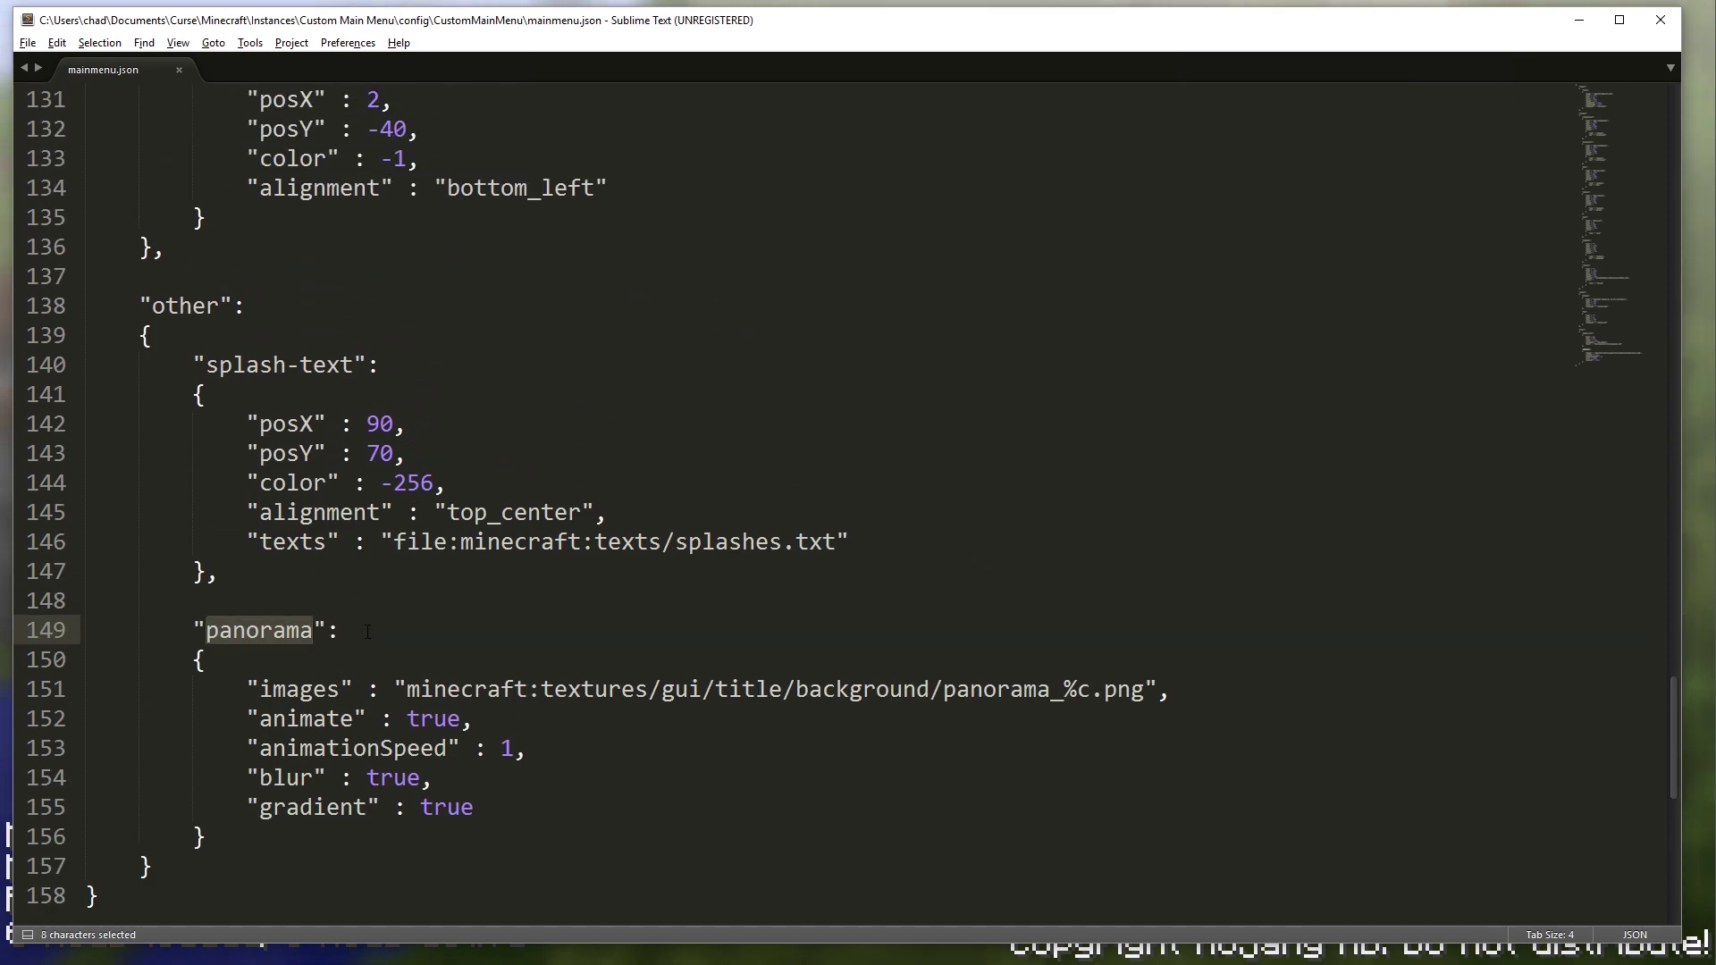
text(bac)
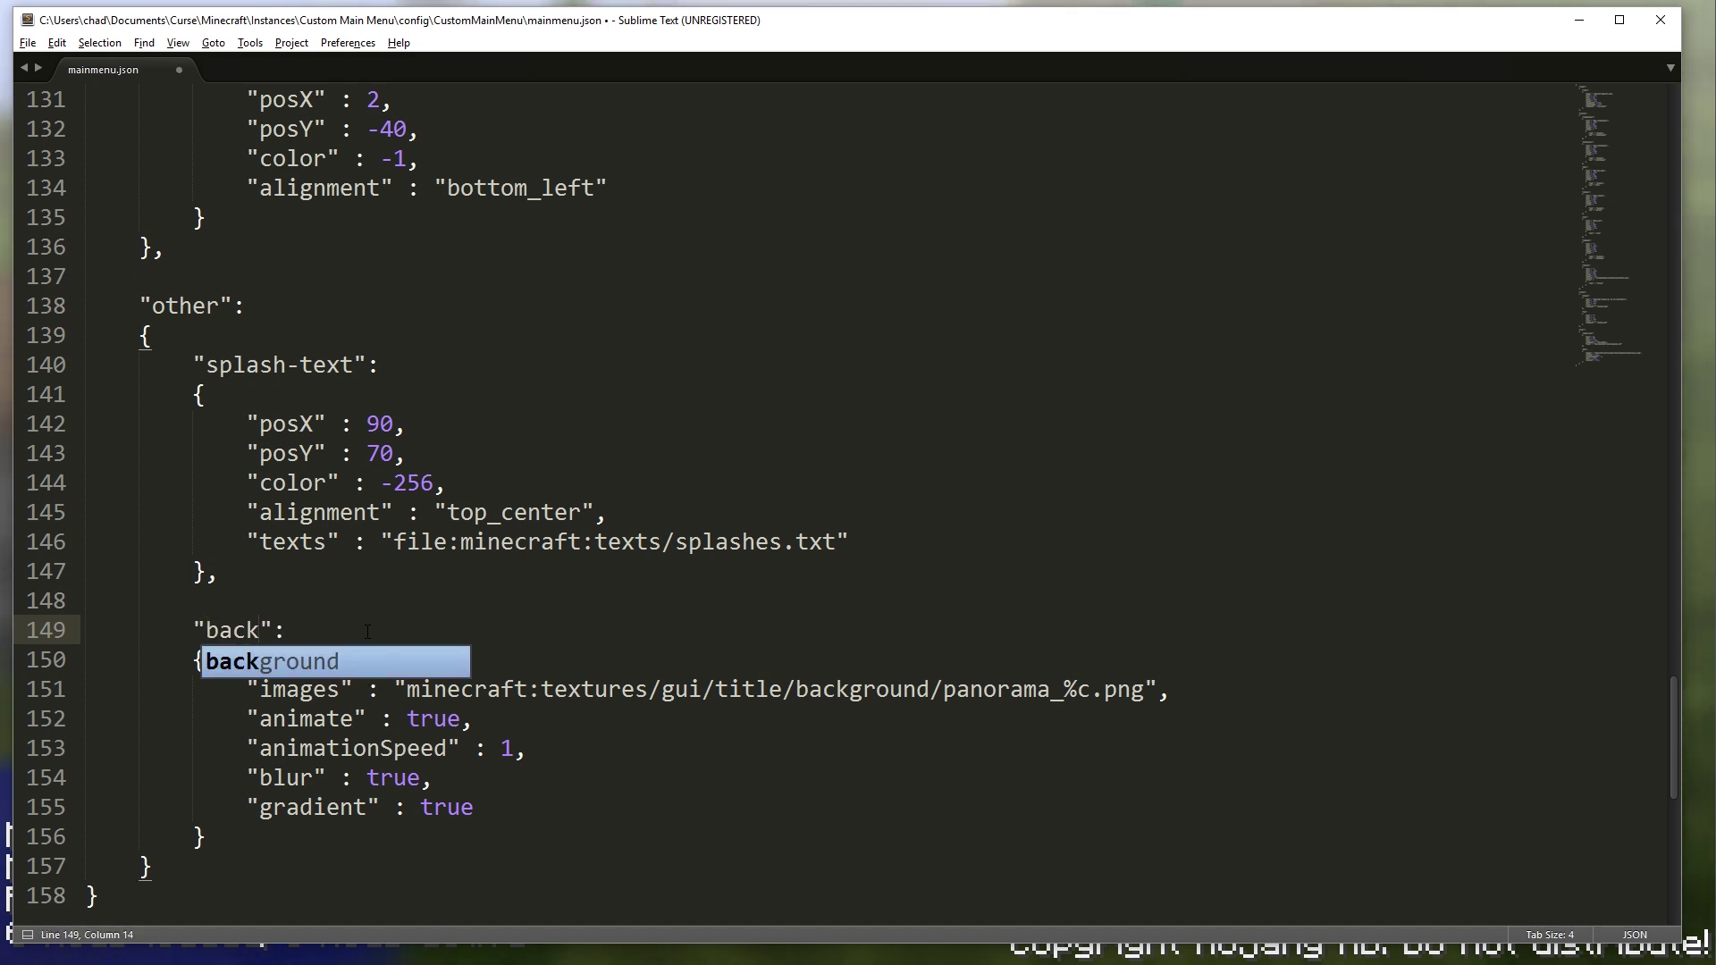
text(k)
key(Return)
Step: Rename the images key in the background block to image and set its path to omgcraft:background.png
scroll(493, 612, down, 1)
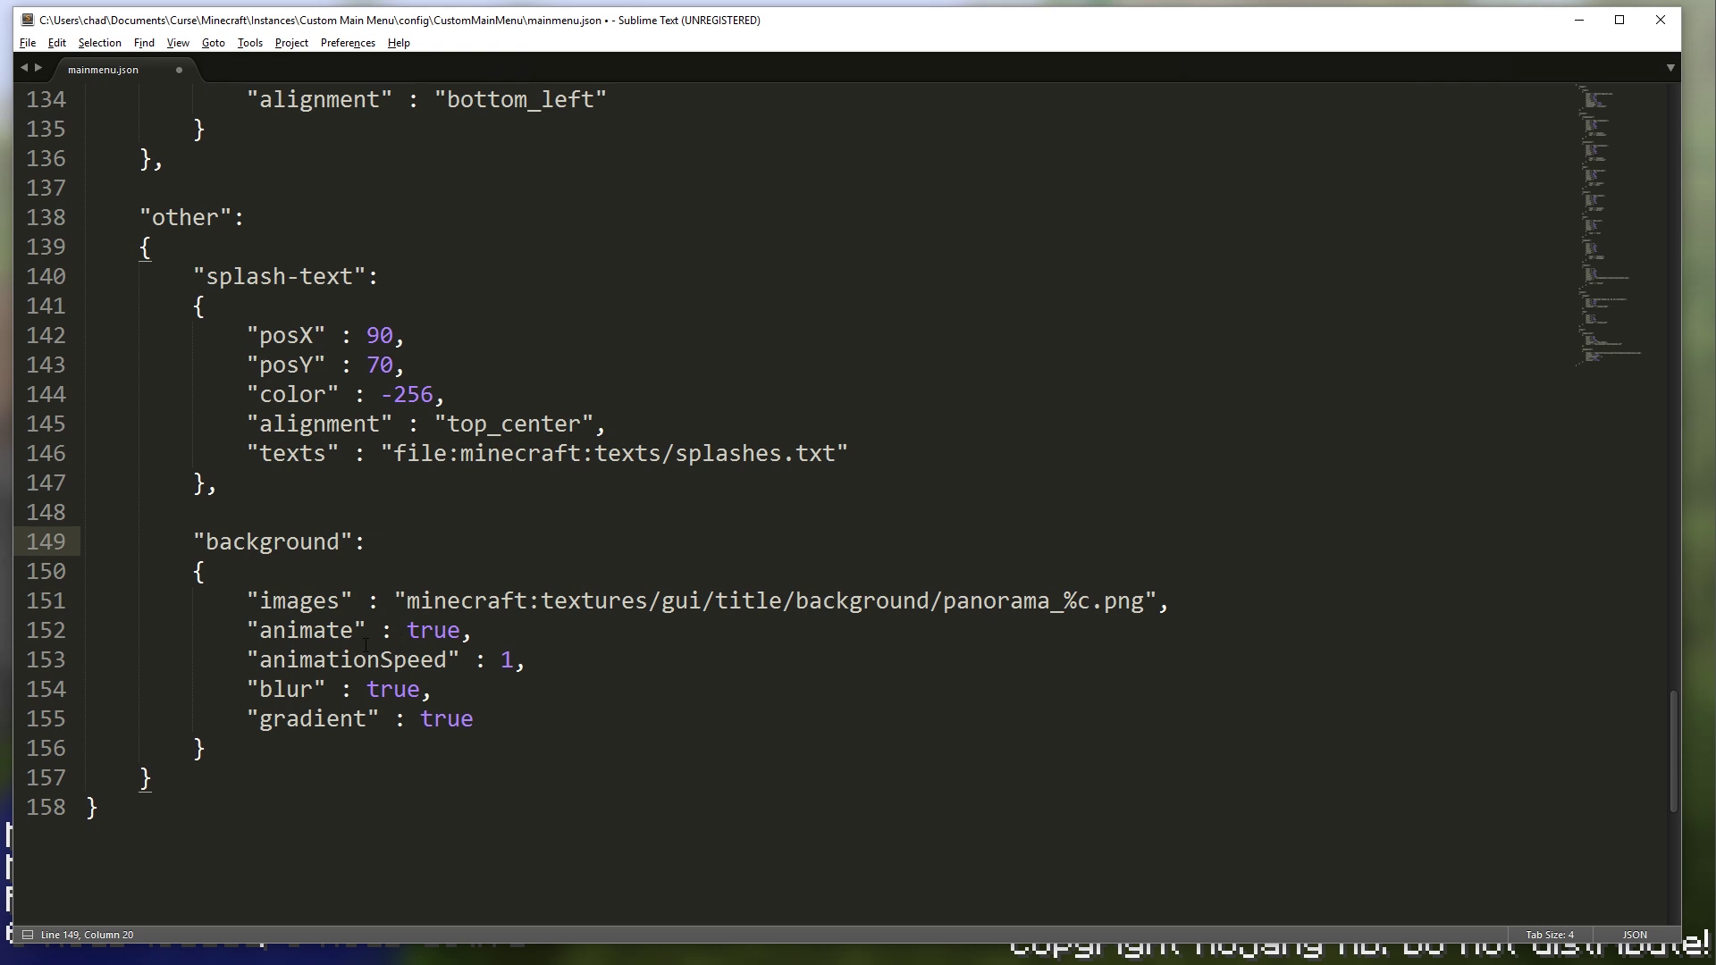
drag(304, 600, 326, 599)
click(338, 601)
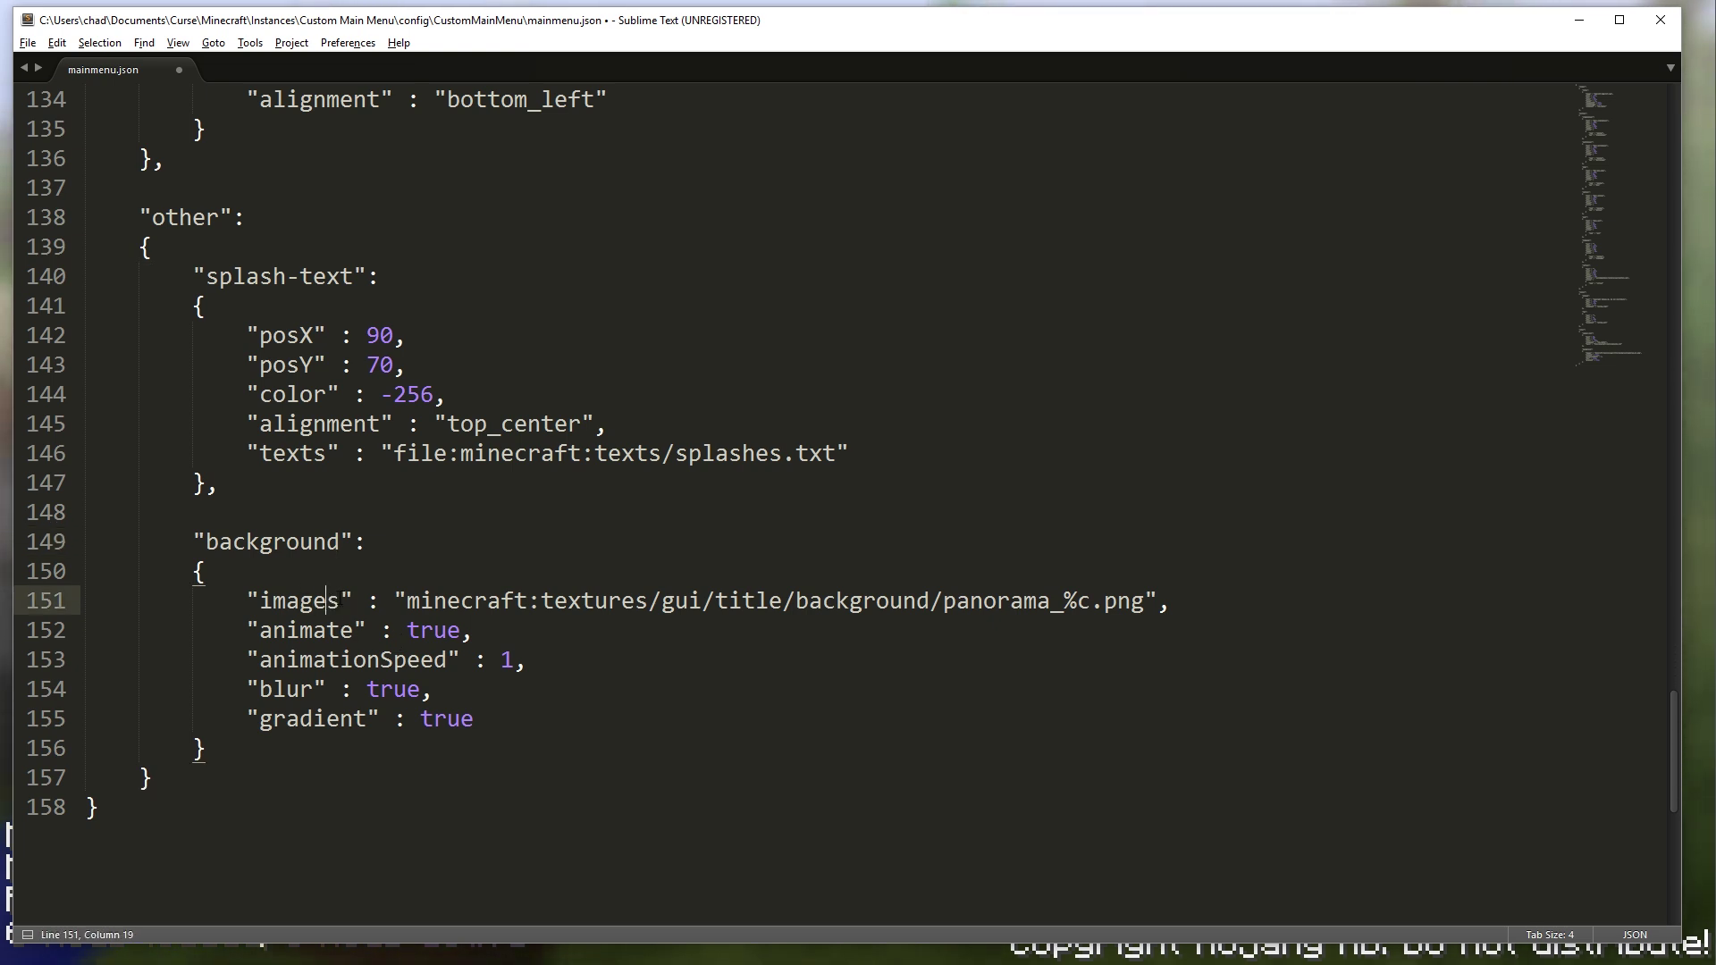
key(BackSpace)
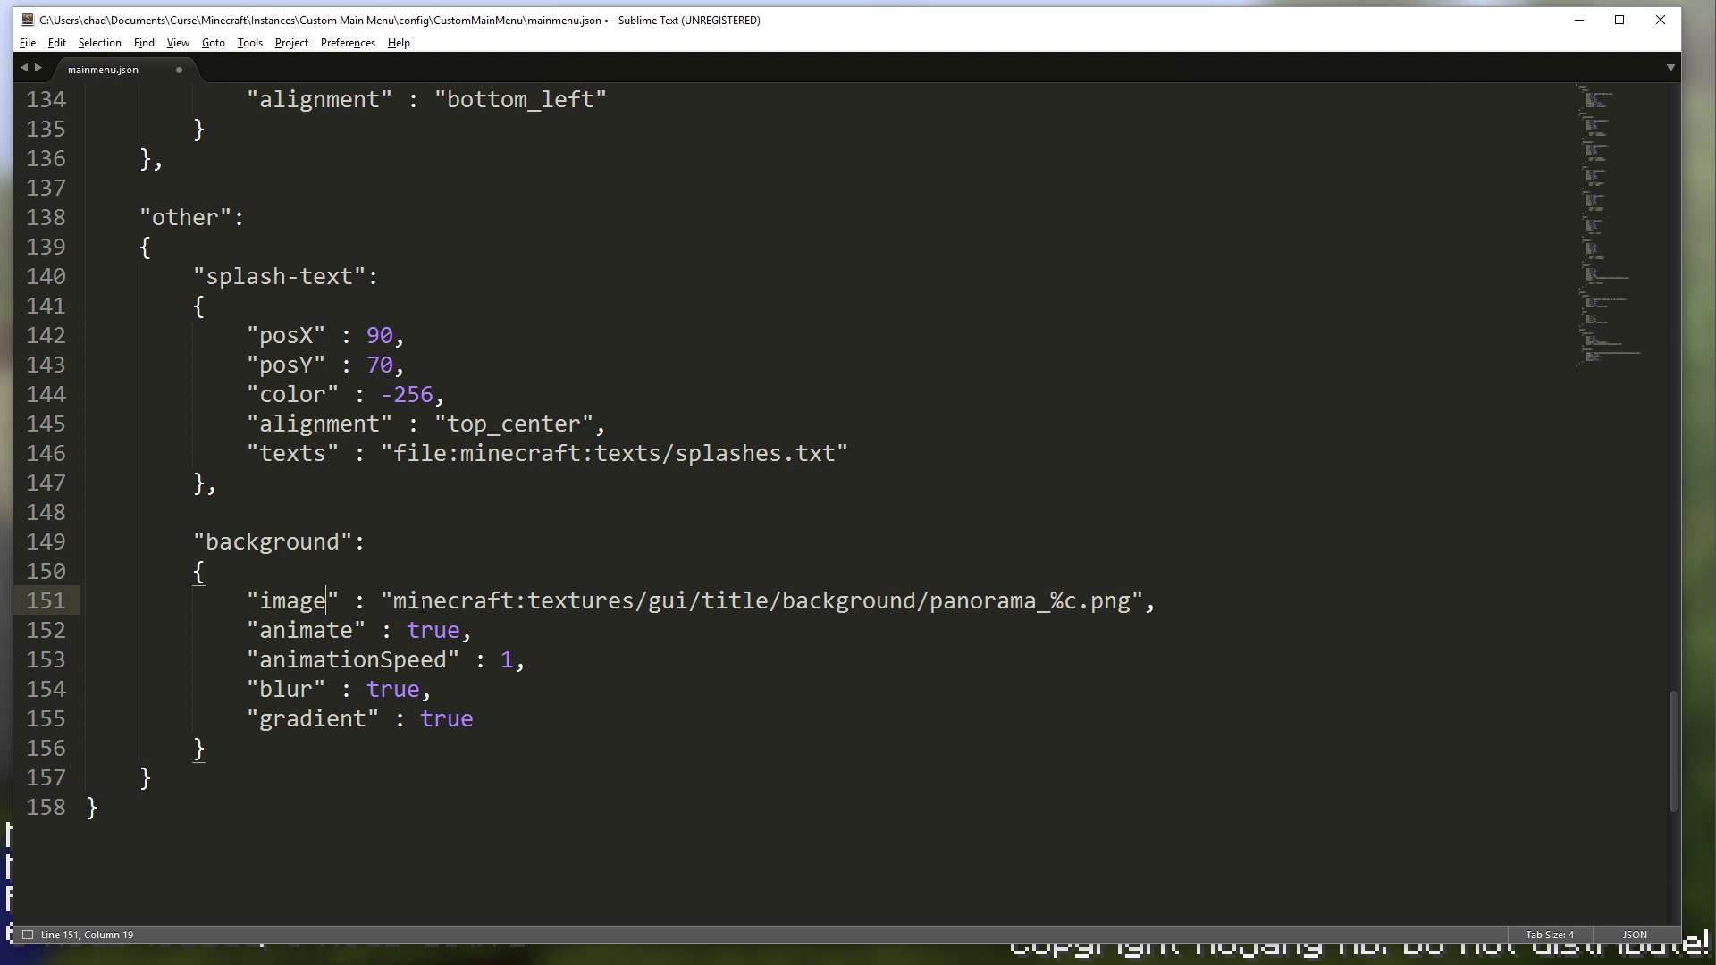
double_click(436, 600)
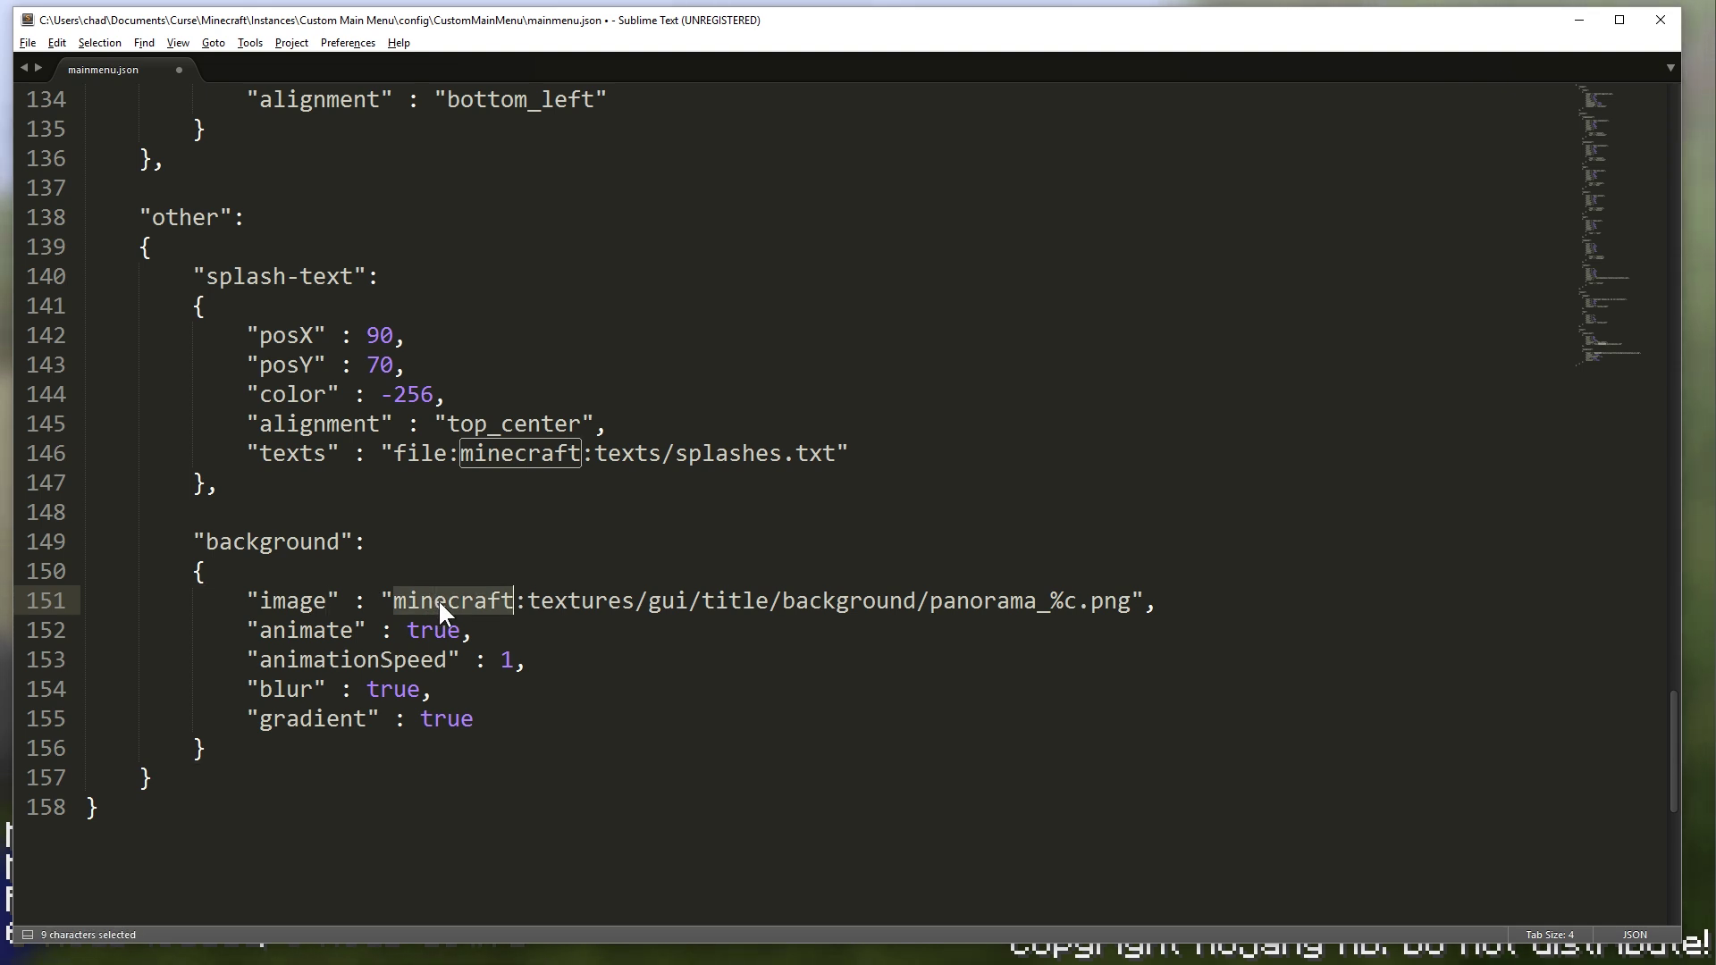
text(omgcraft)
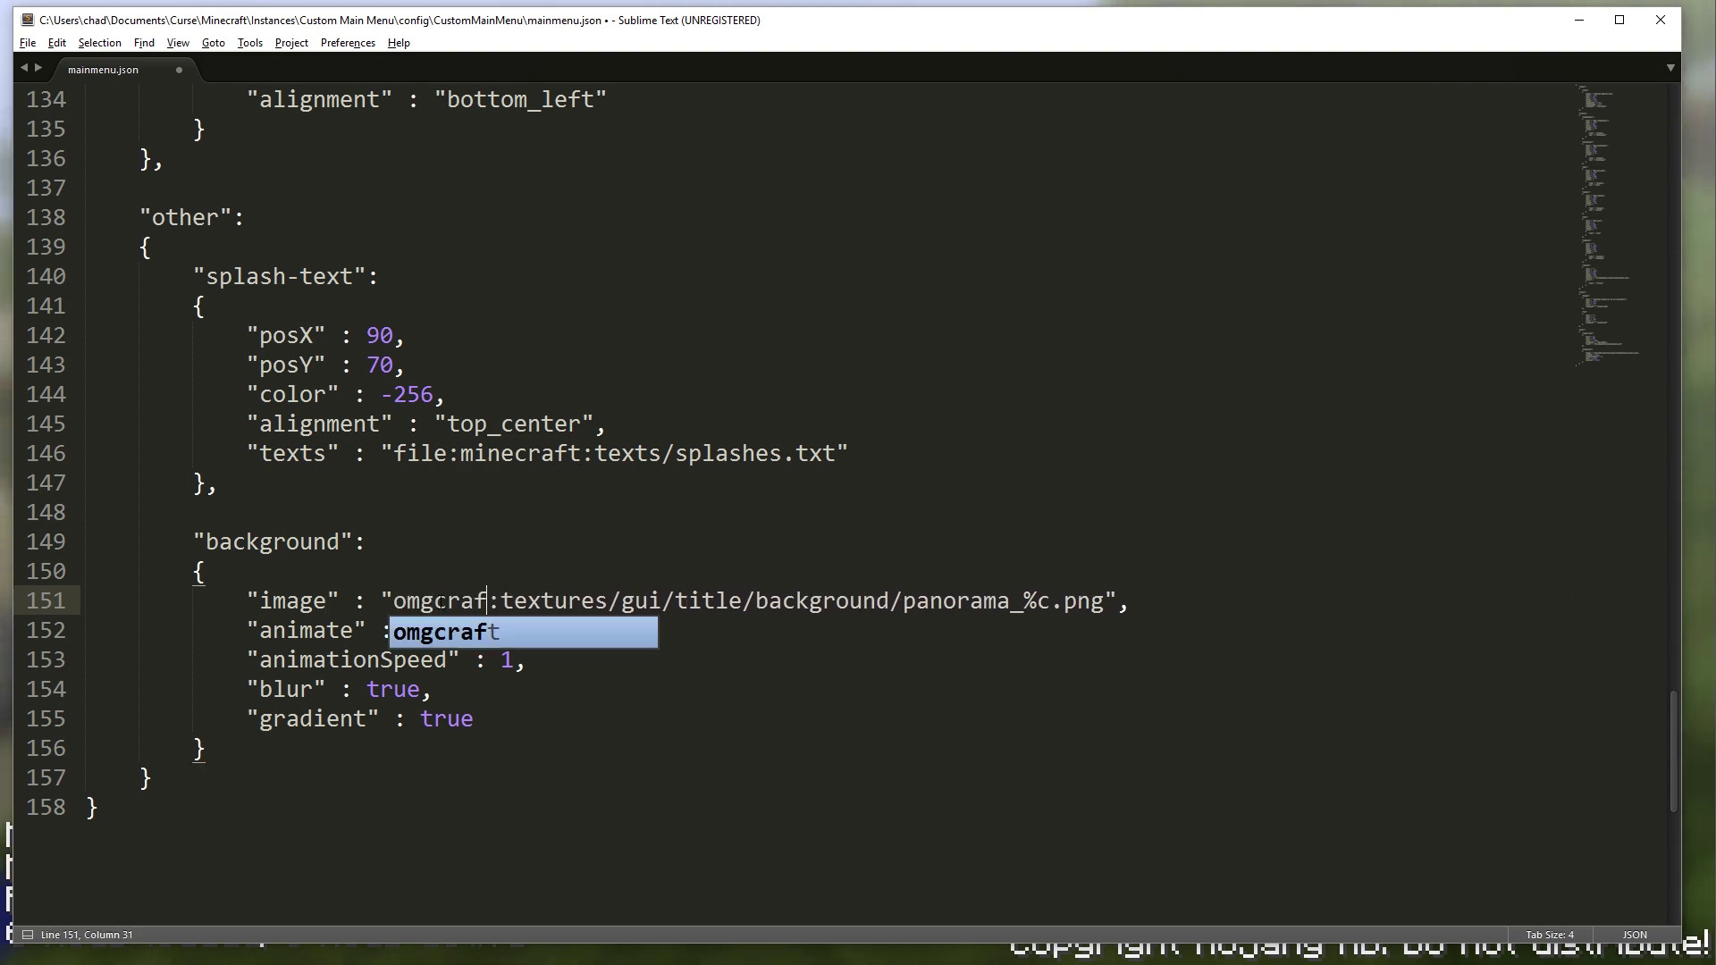
key(Right)
drag(515, 602, 1063, 602)
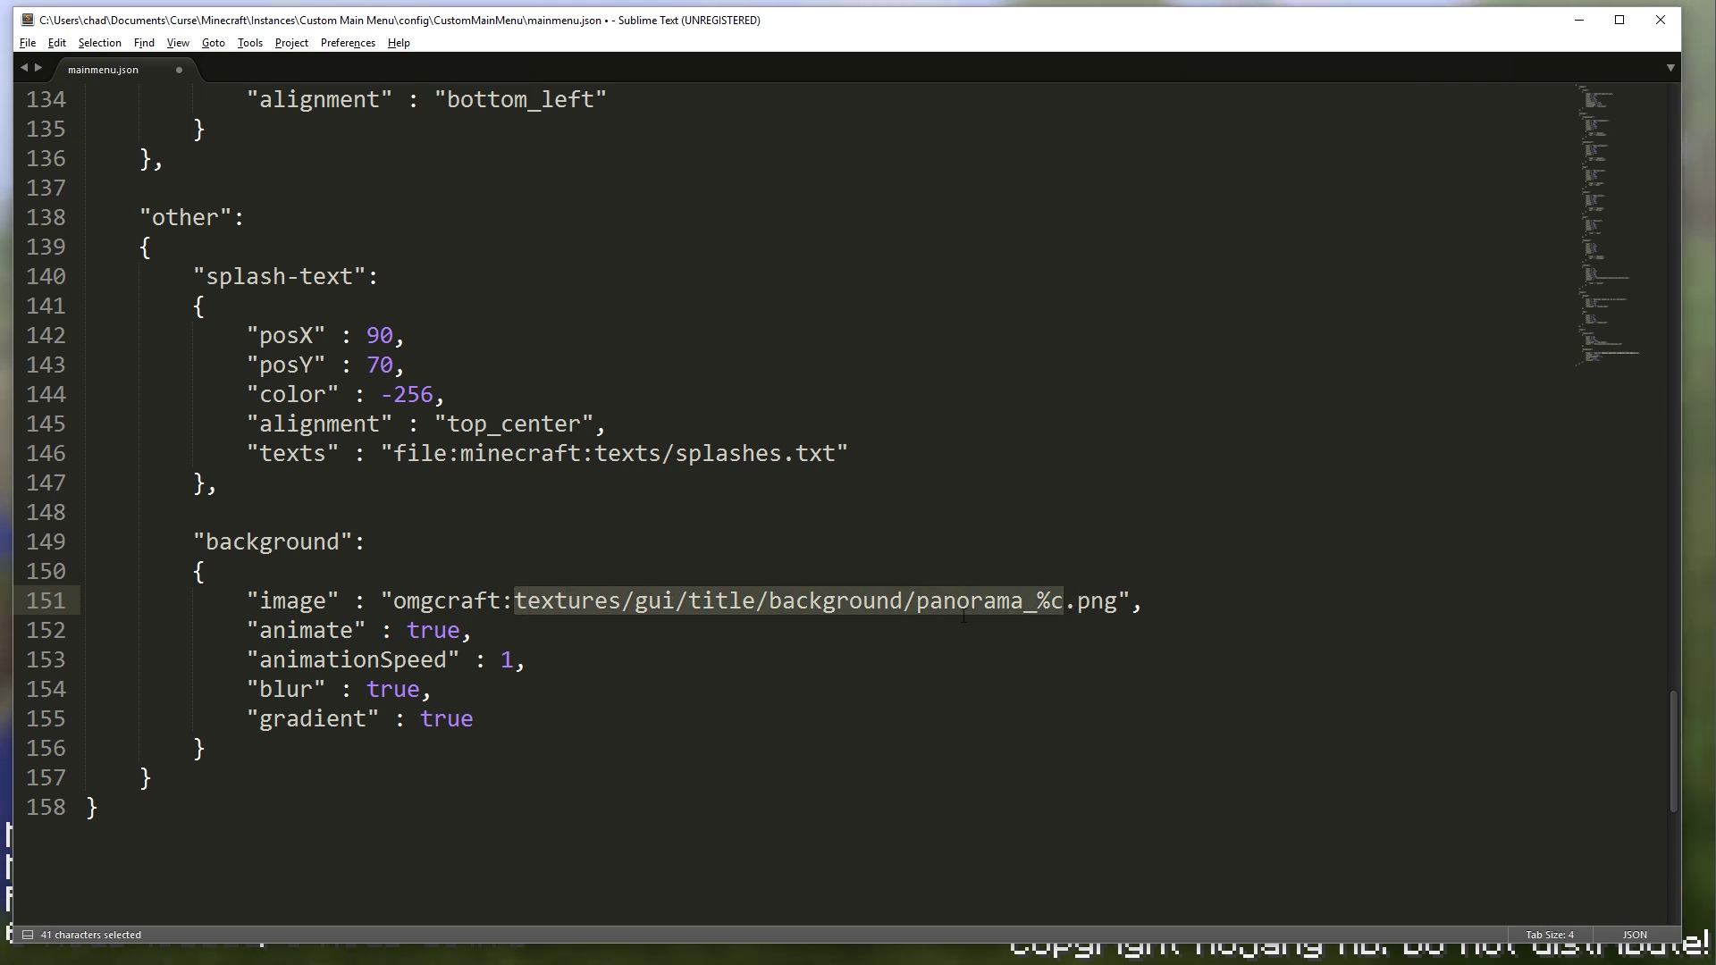
text(background)
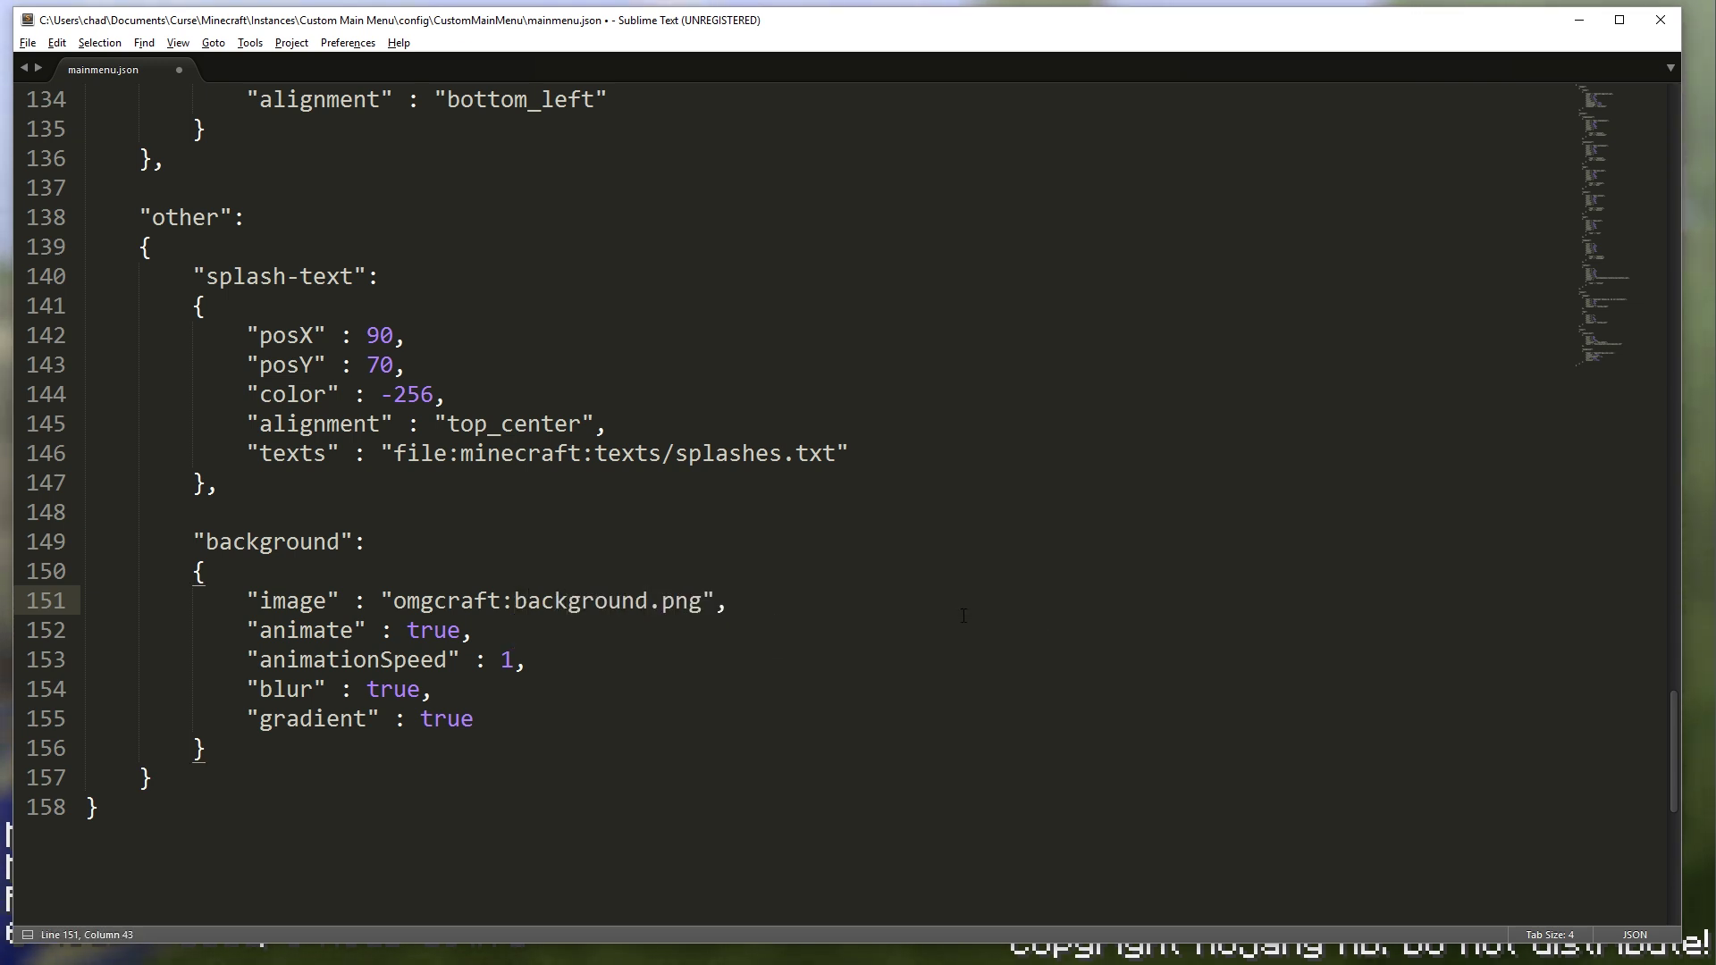
Step: Replace the animate entry in the background block with a mode entry set to "fill"
drag(247, 630, 559, 720)
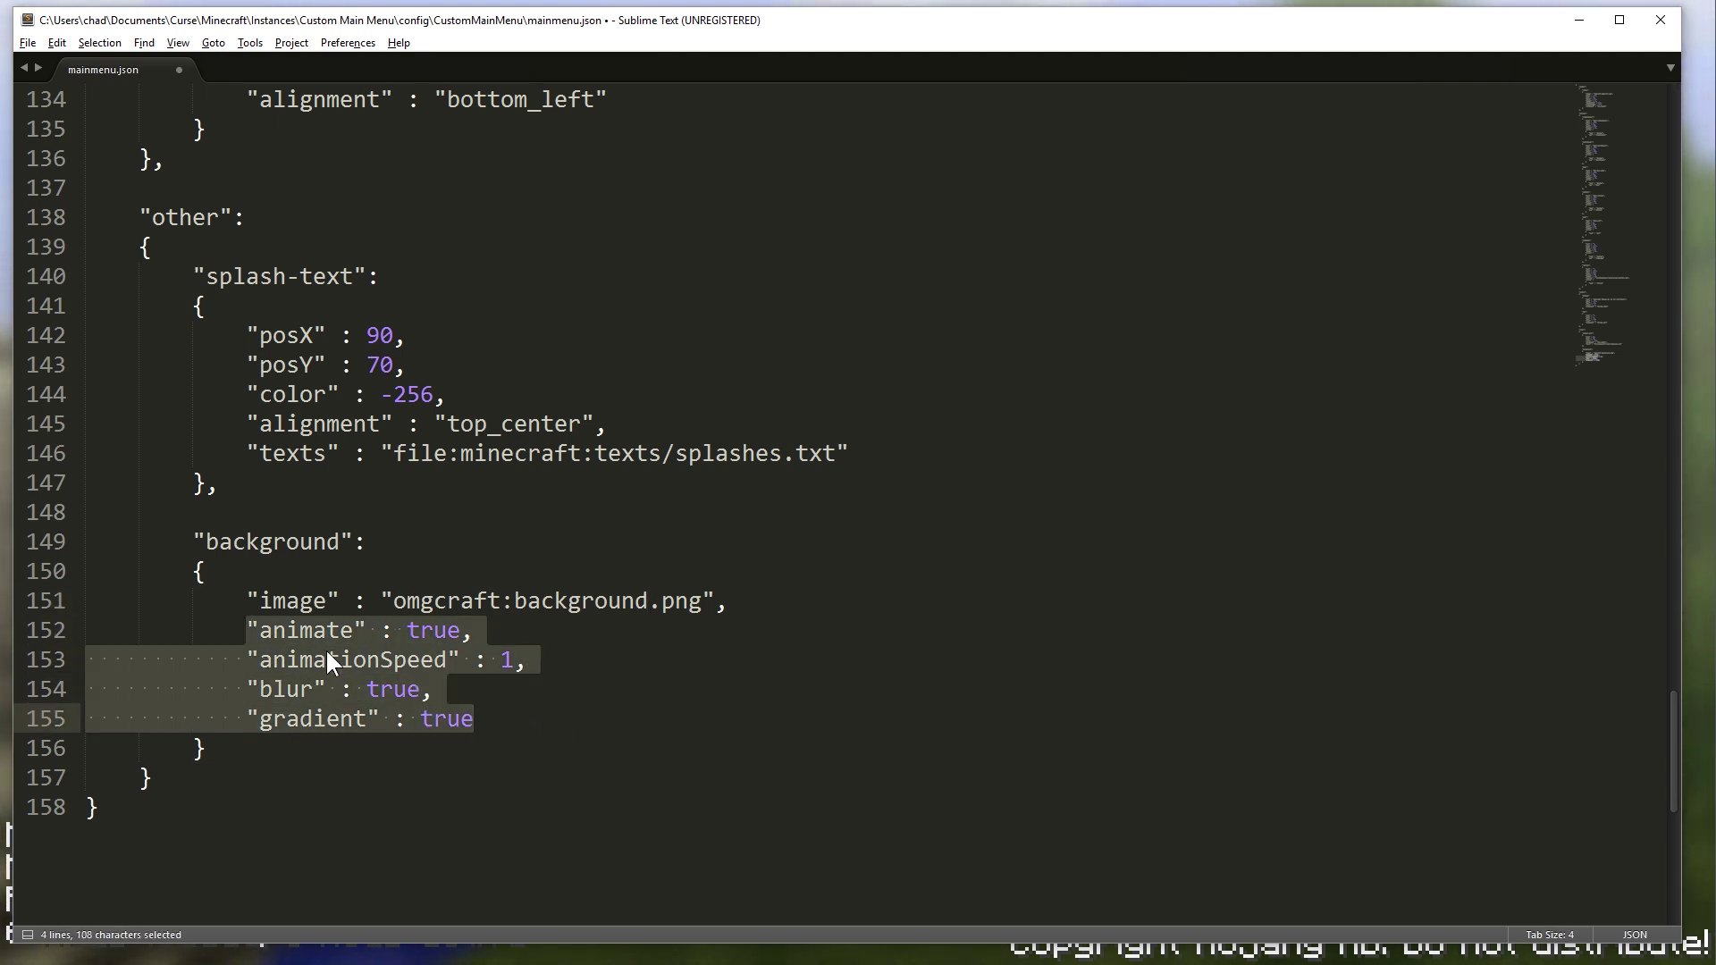
double_click(304, 631)
text(mode)
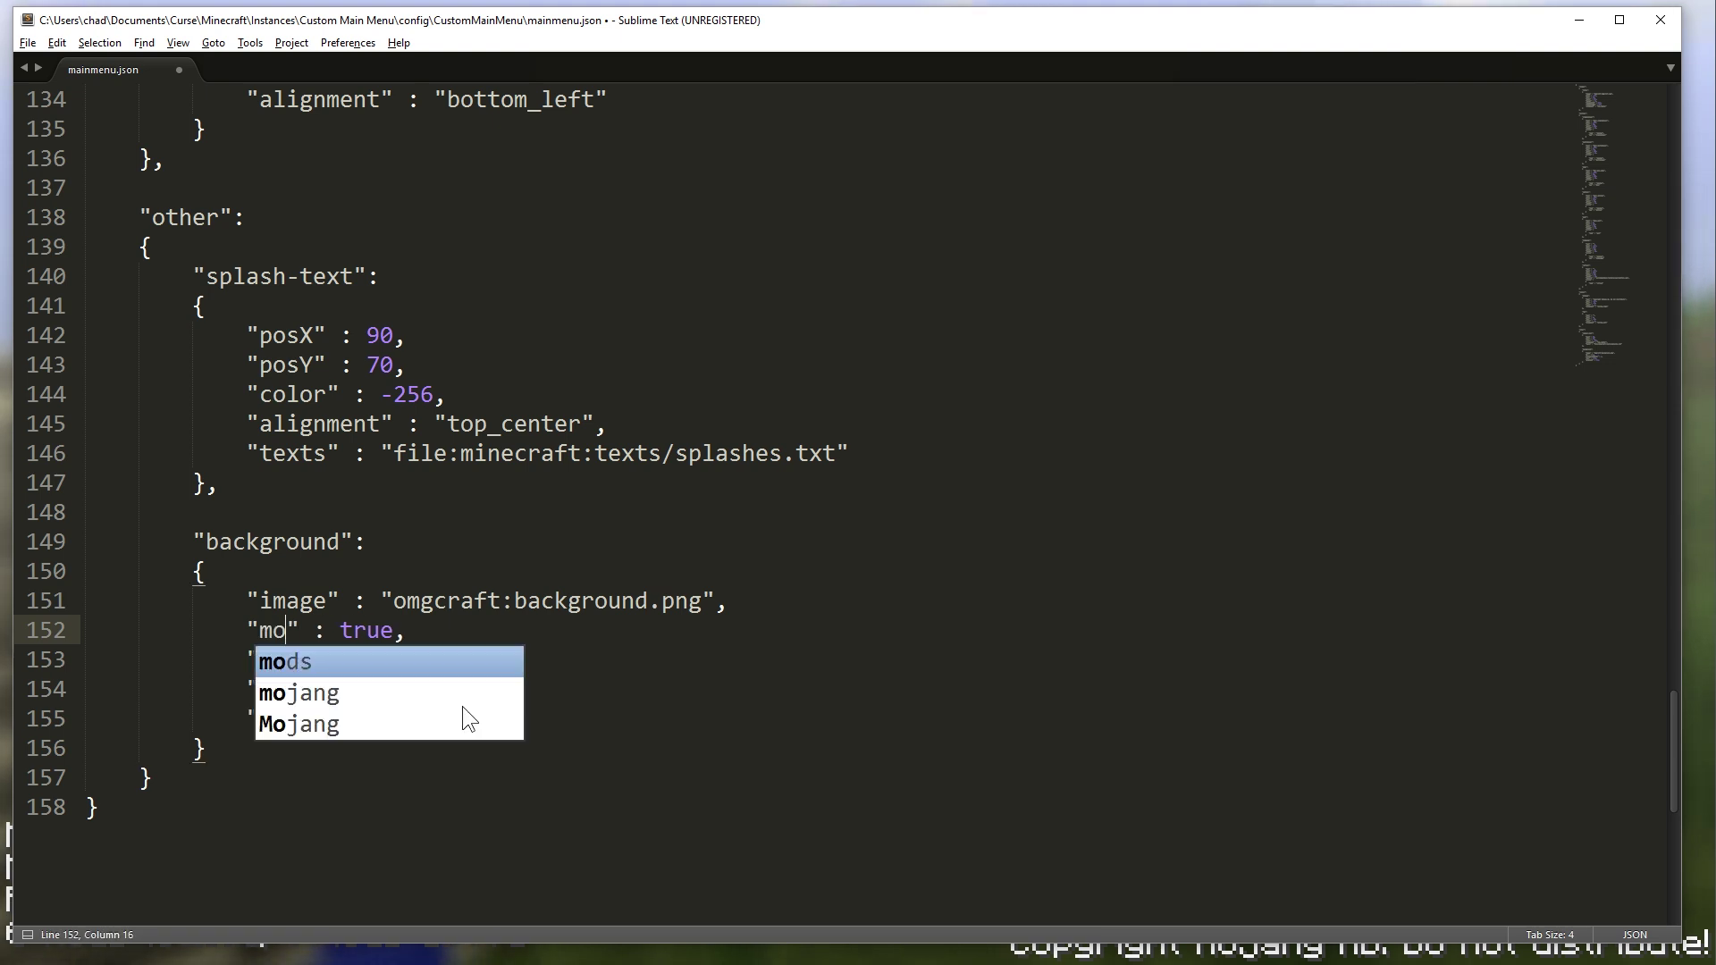
double_click(393, 630)
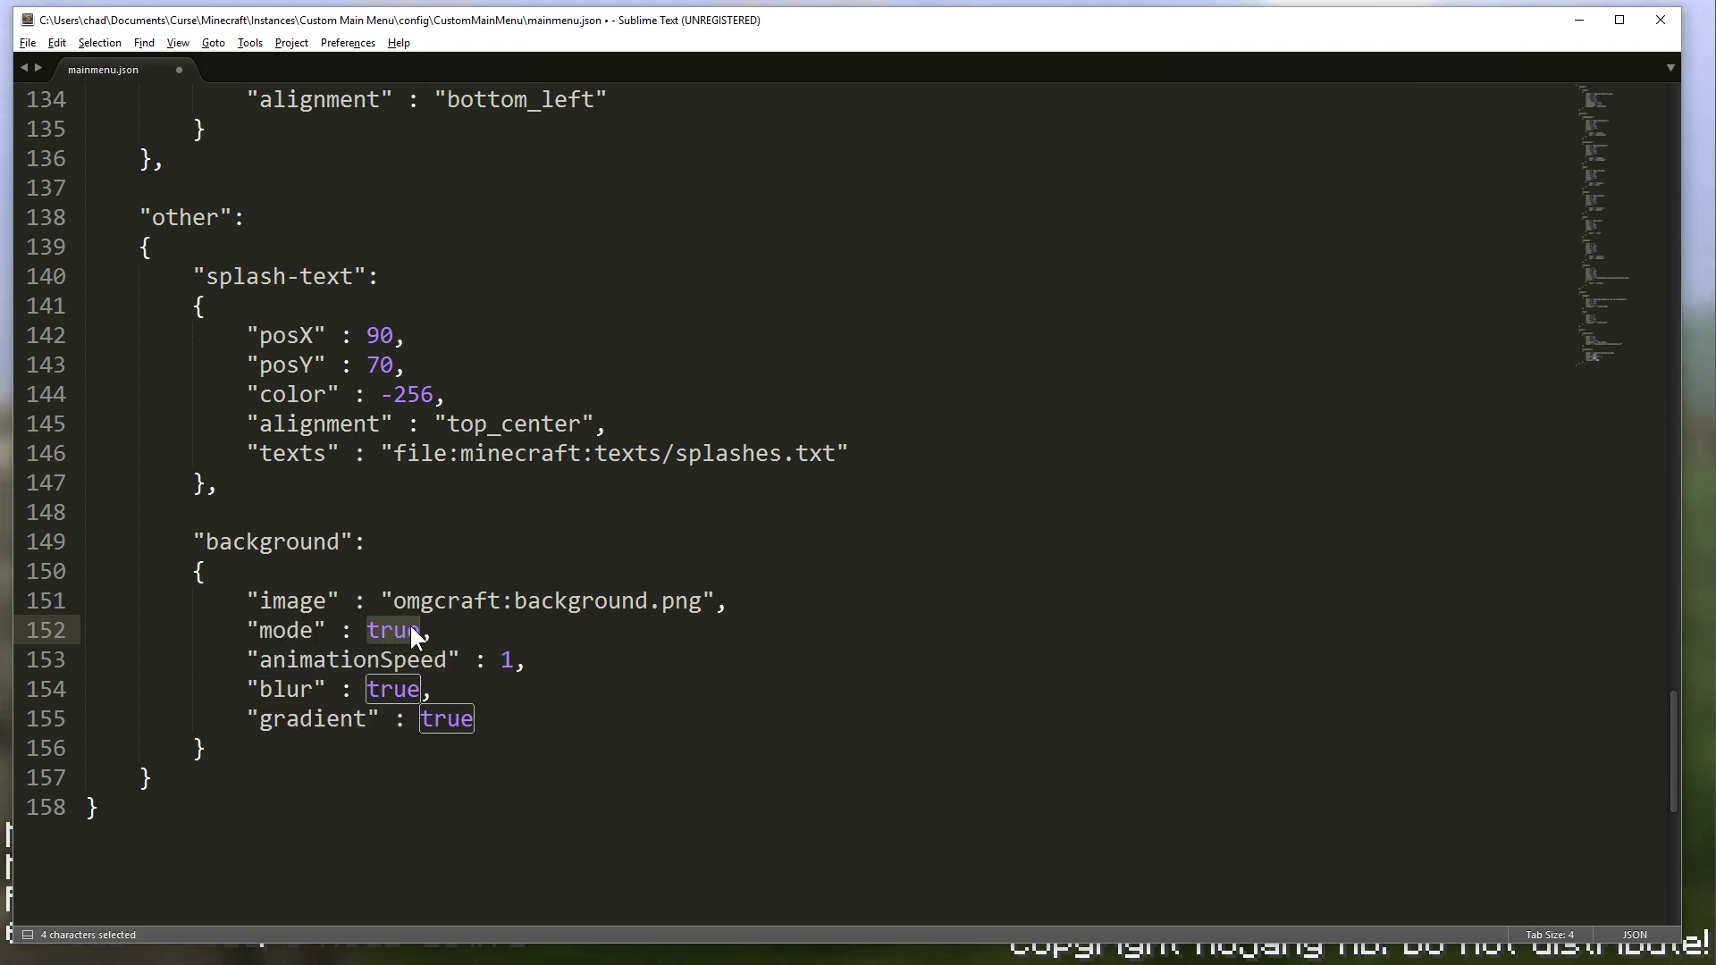
text(fill)
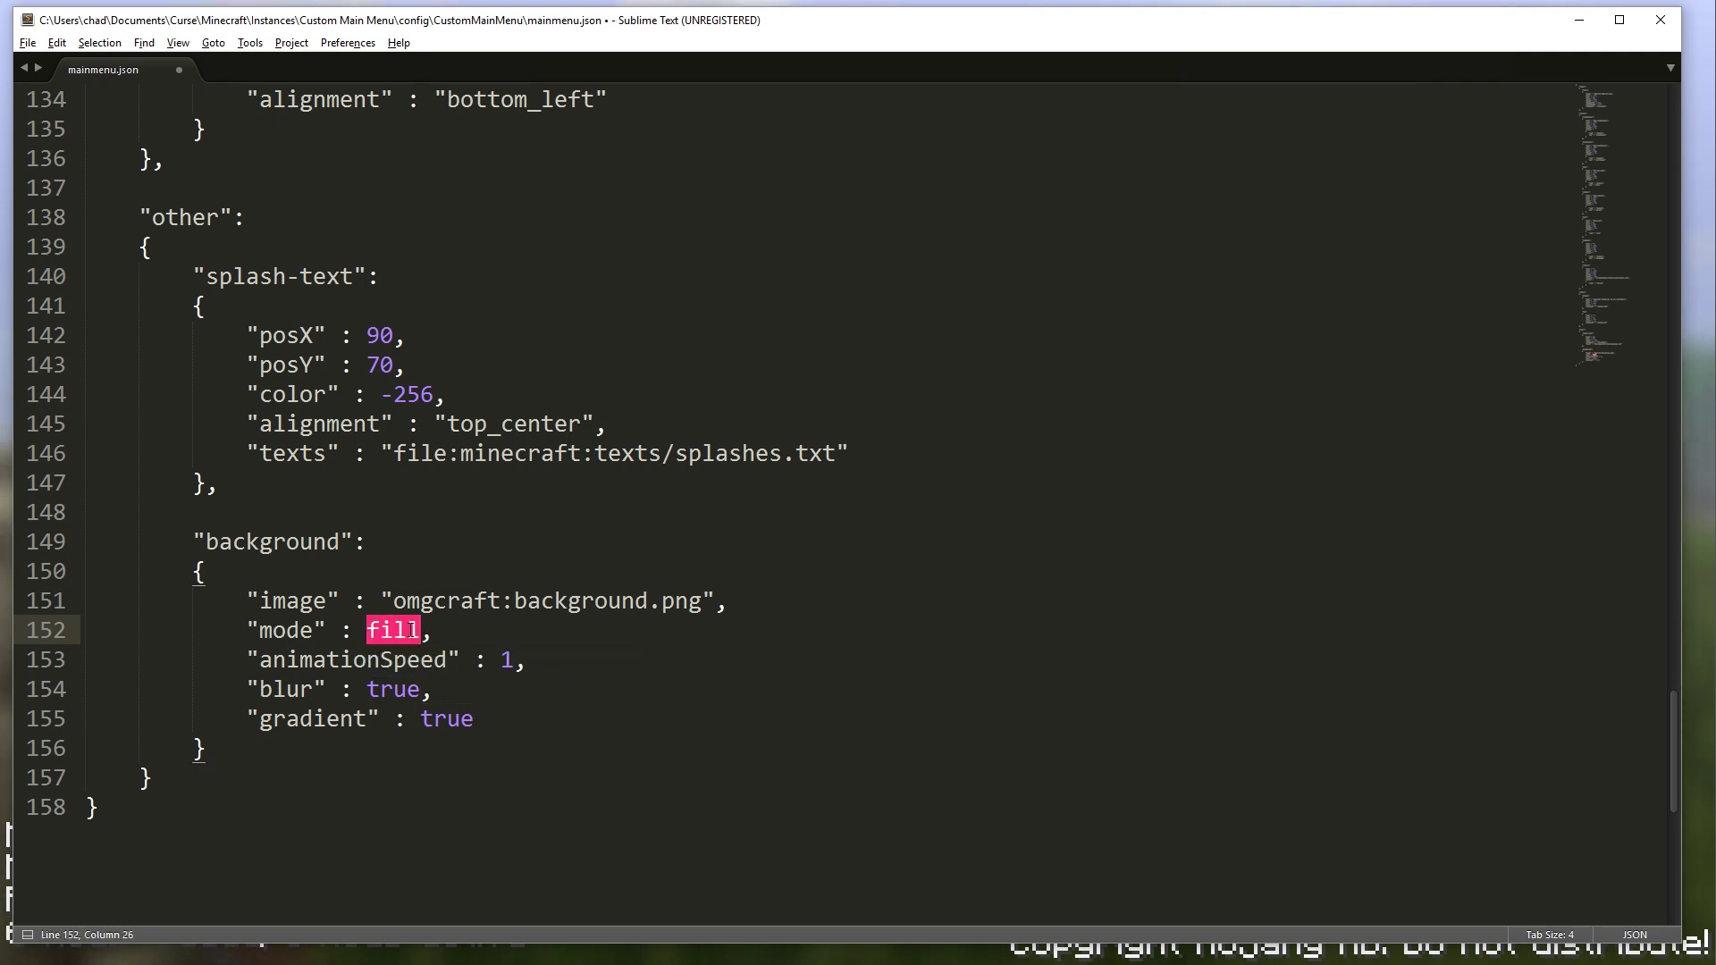
text(")
key(Left)
key(Left)
key(Left)
key(Left)
key(Left)
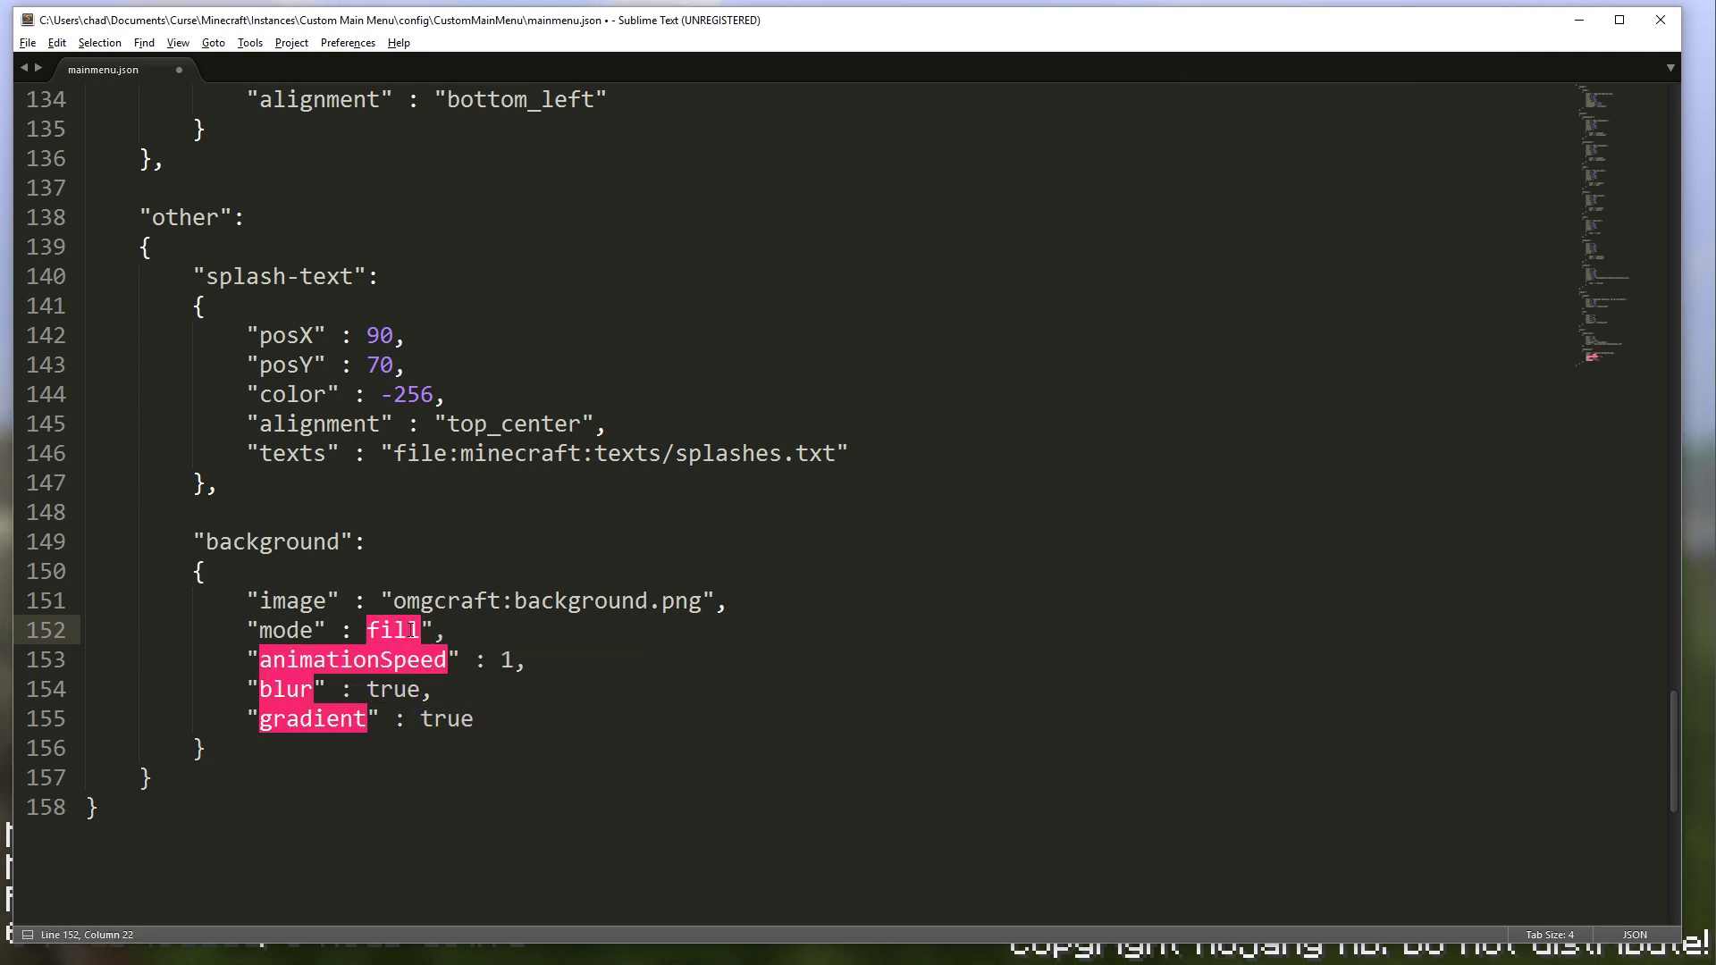
text(")
Step: Delete the animationSpeed, blur and gradient lines from the background block, save the file, and switch to Minecraft
drag(234, 659, 602, 719)
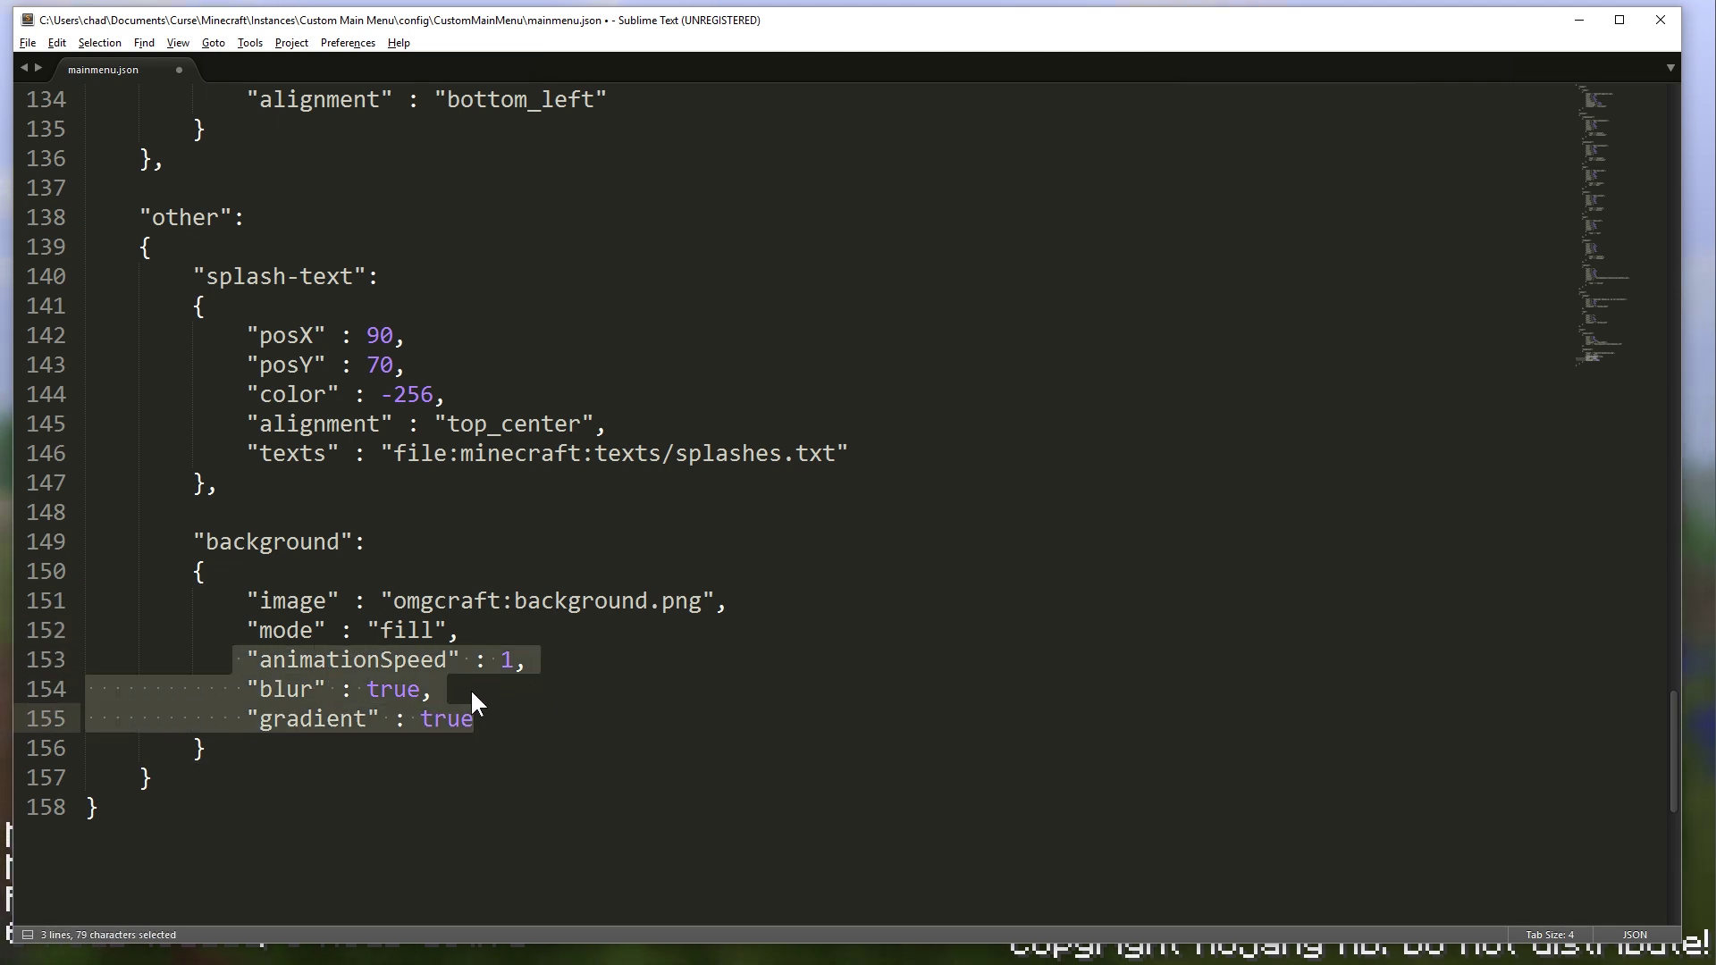
key(BackSpace)
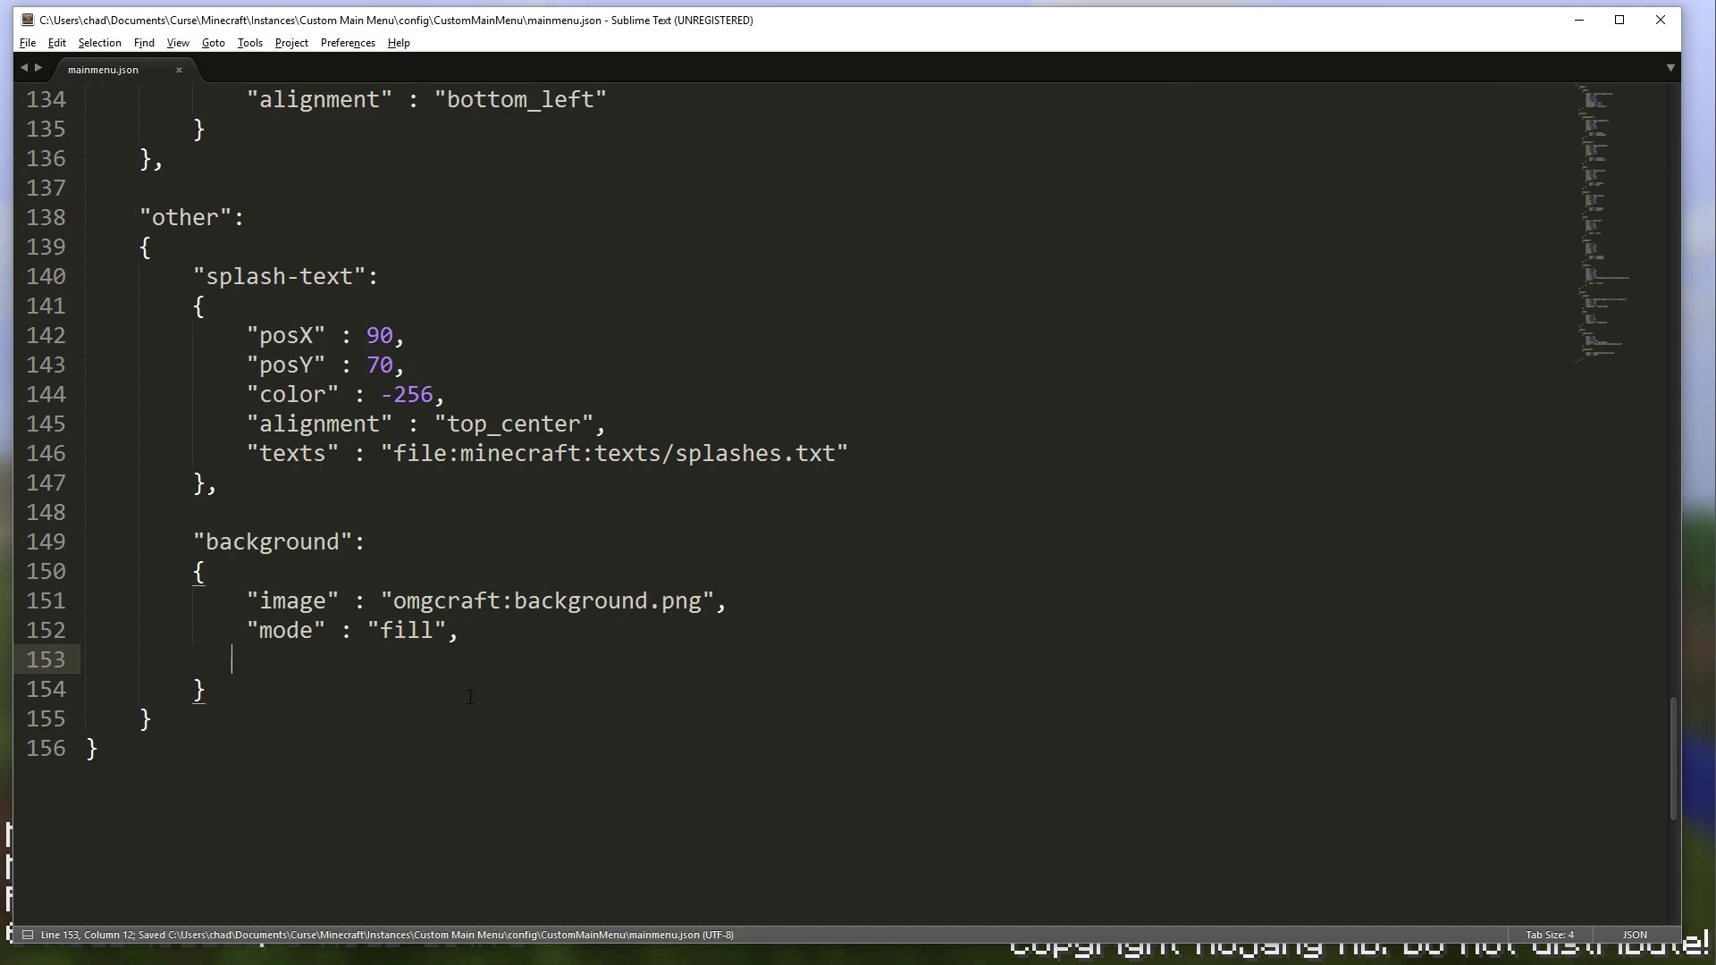
click(1705, 604)
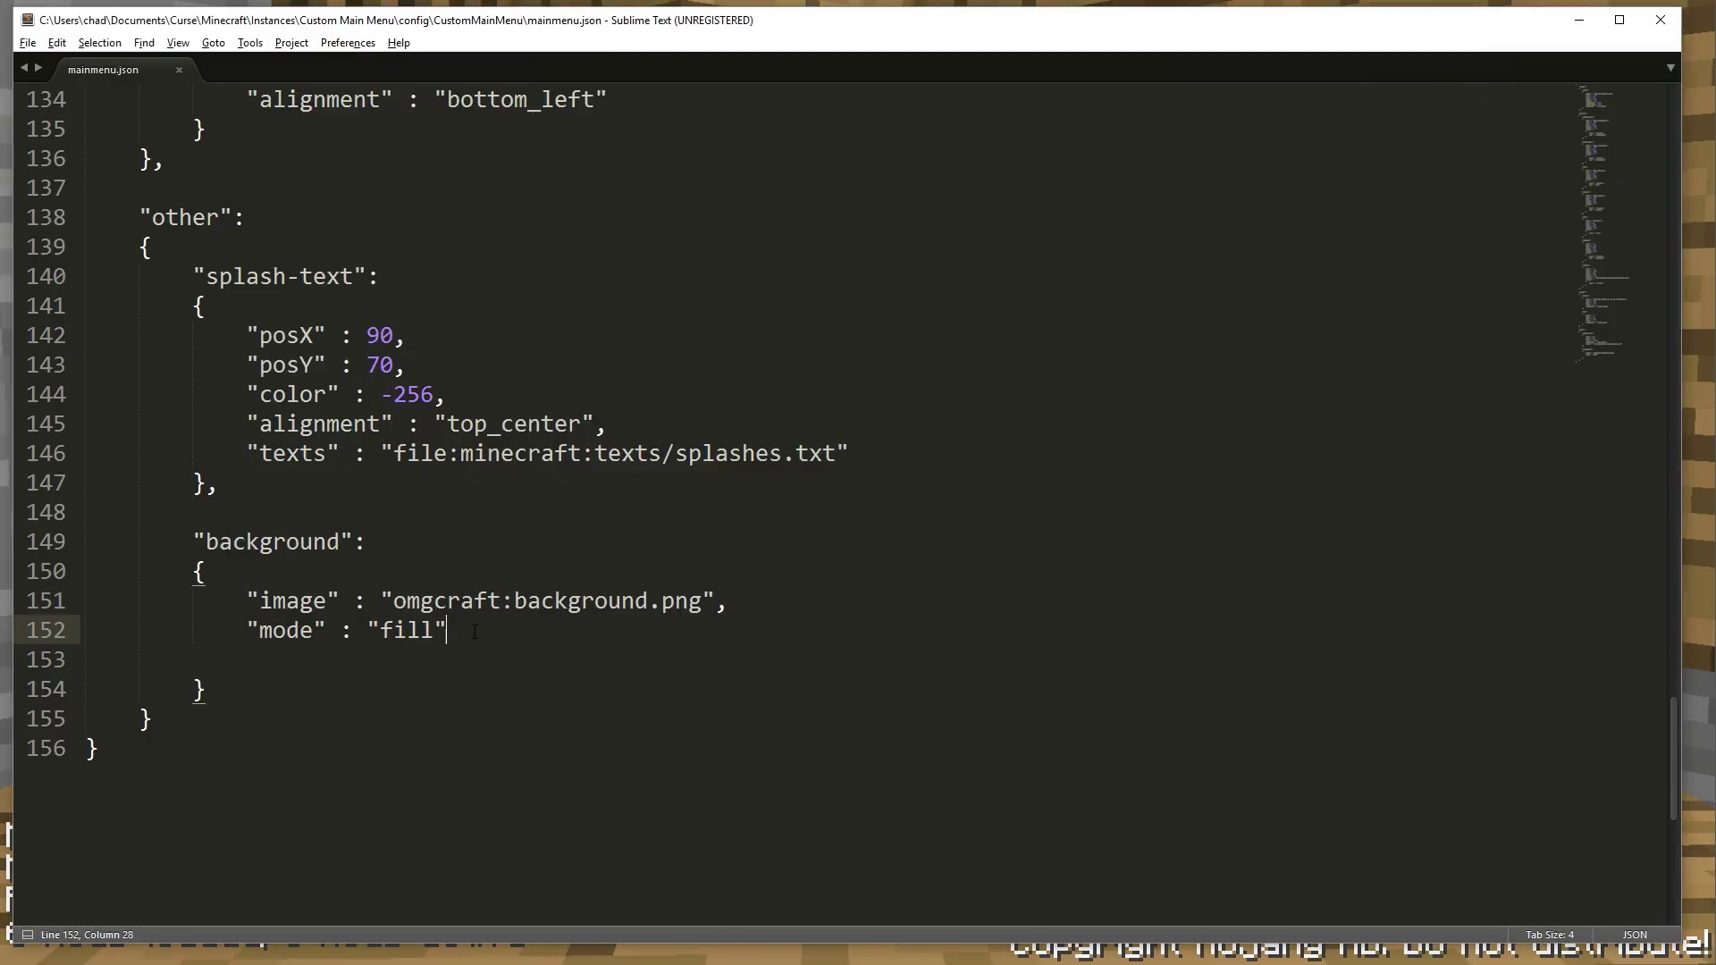
Step: Try a trailing comma after the mode value "fill" by saving the file and reloading the main menu in Minecraft
click(573, 649)
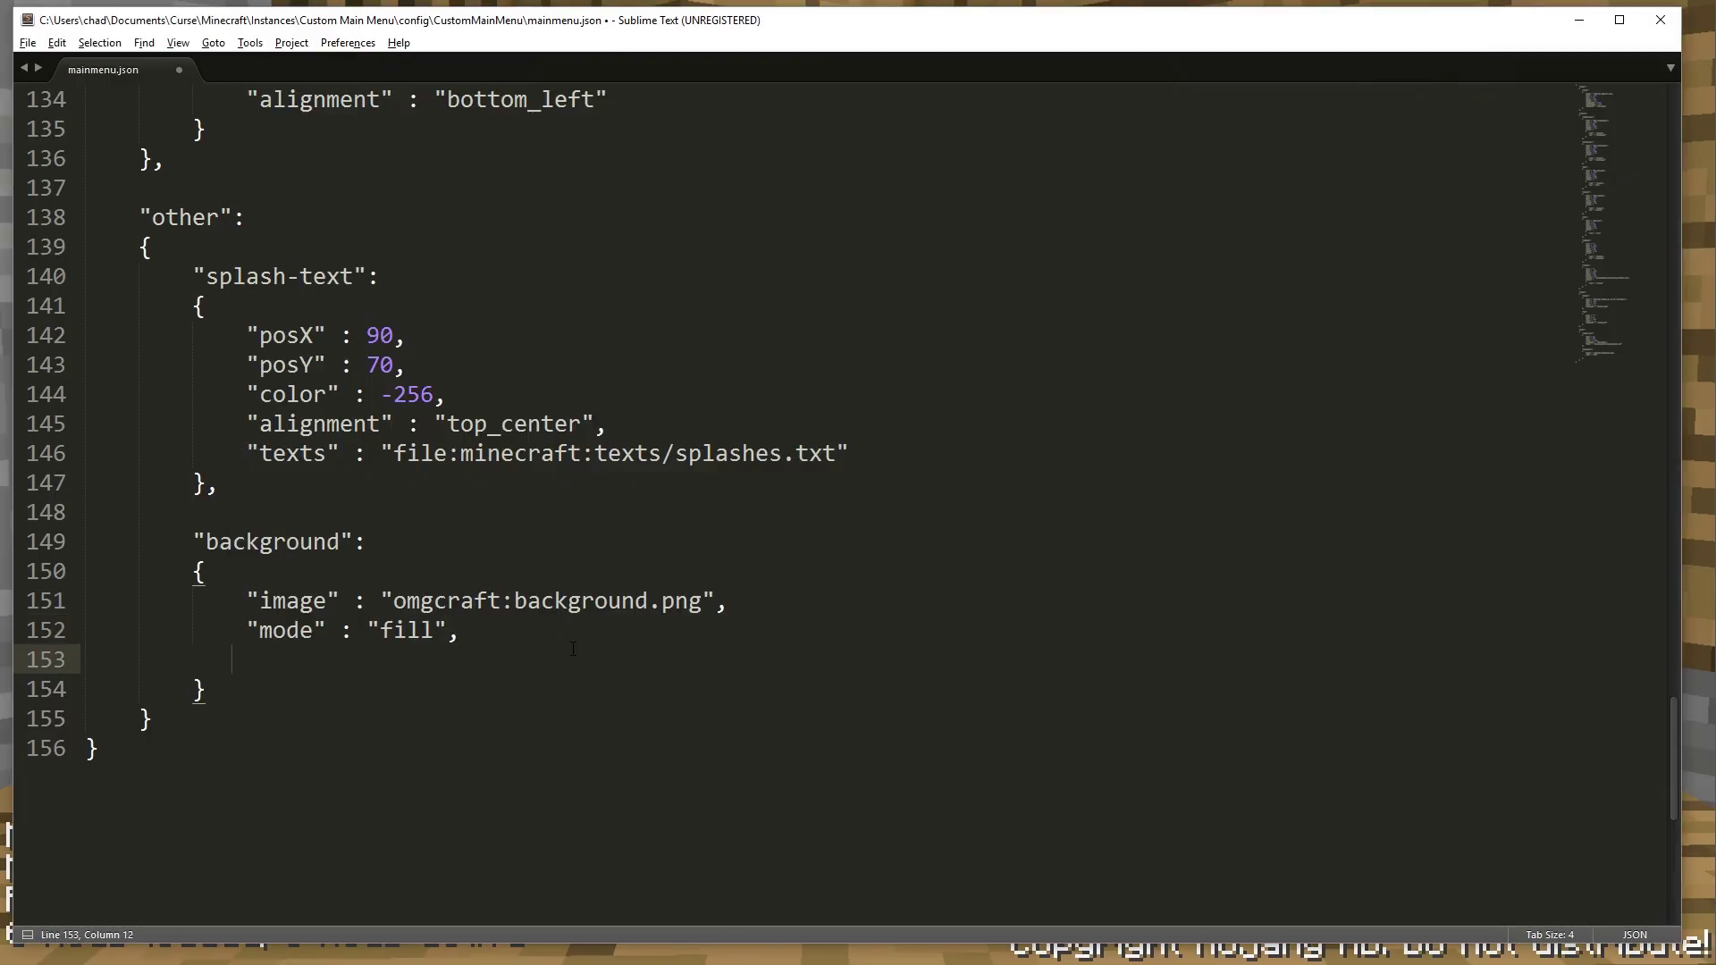
key(ctrl+s)
key(alt+Tab)
click(353, 742)
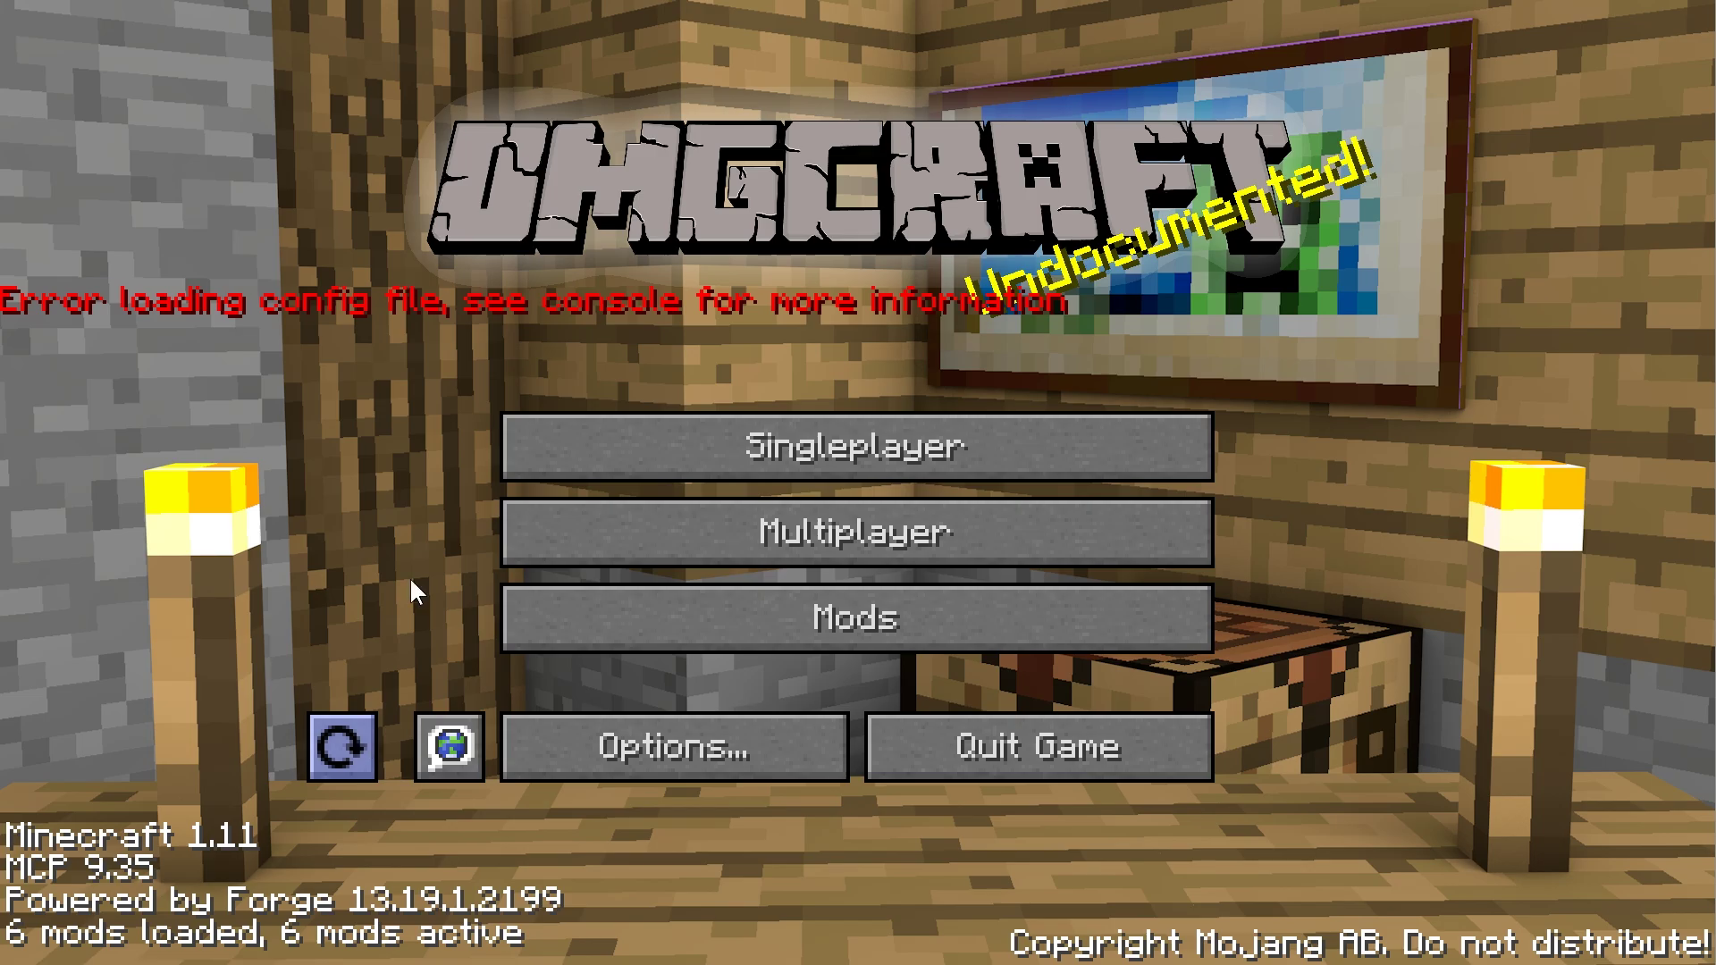
key(alt+Tab)
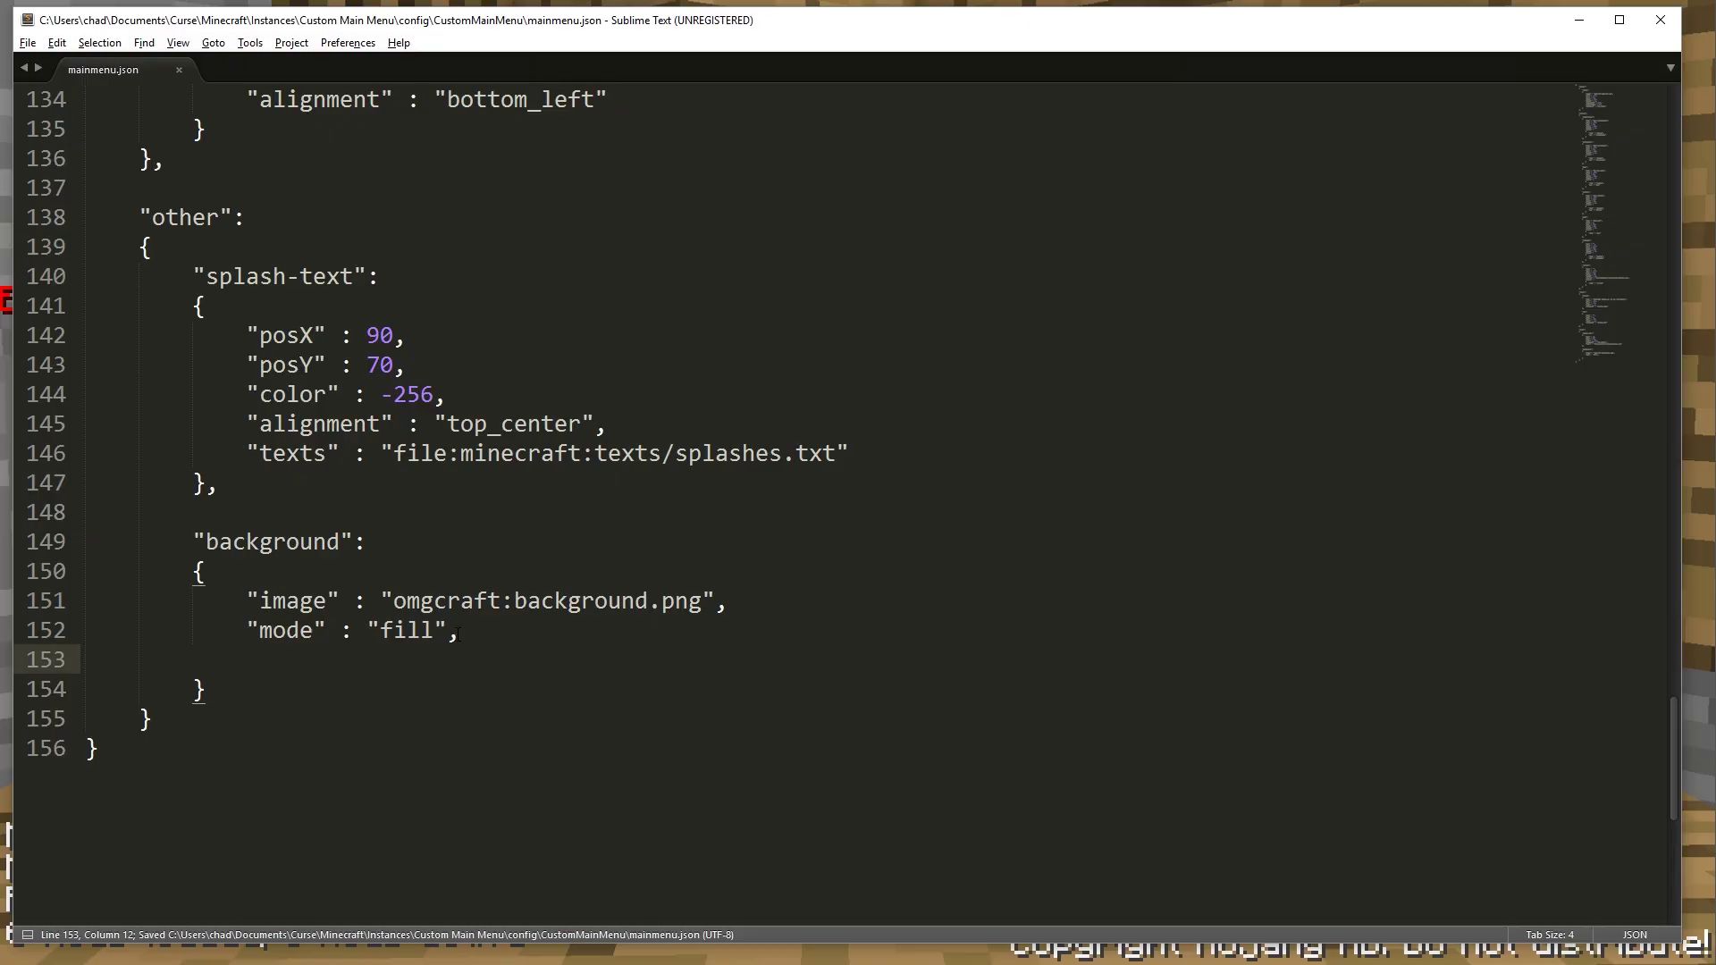
Step: Remove the trailing comma after "fill", save the file, and reload the Minecraft main menu several times
click(458, 633)
key(BackSpace)
key(ctrl+s)
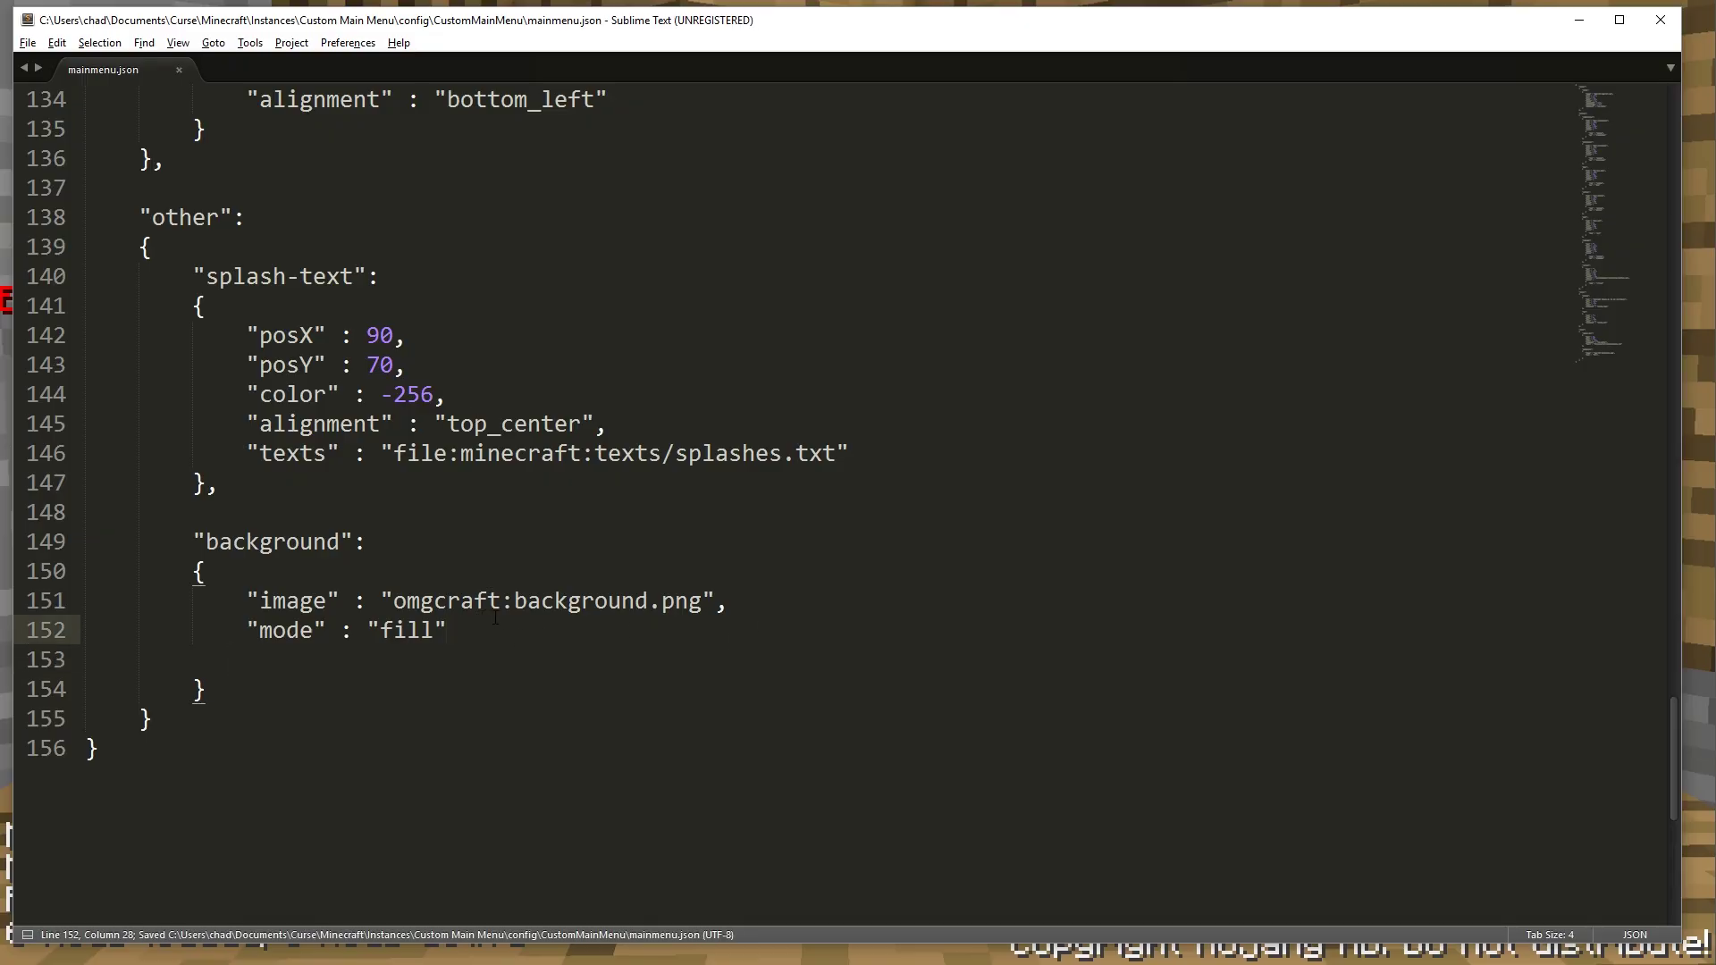
click(1704, 489)
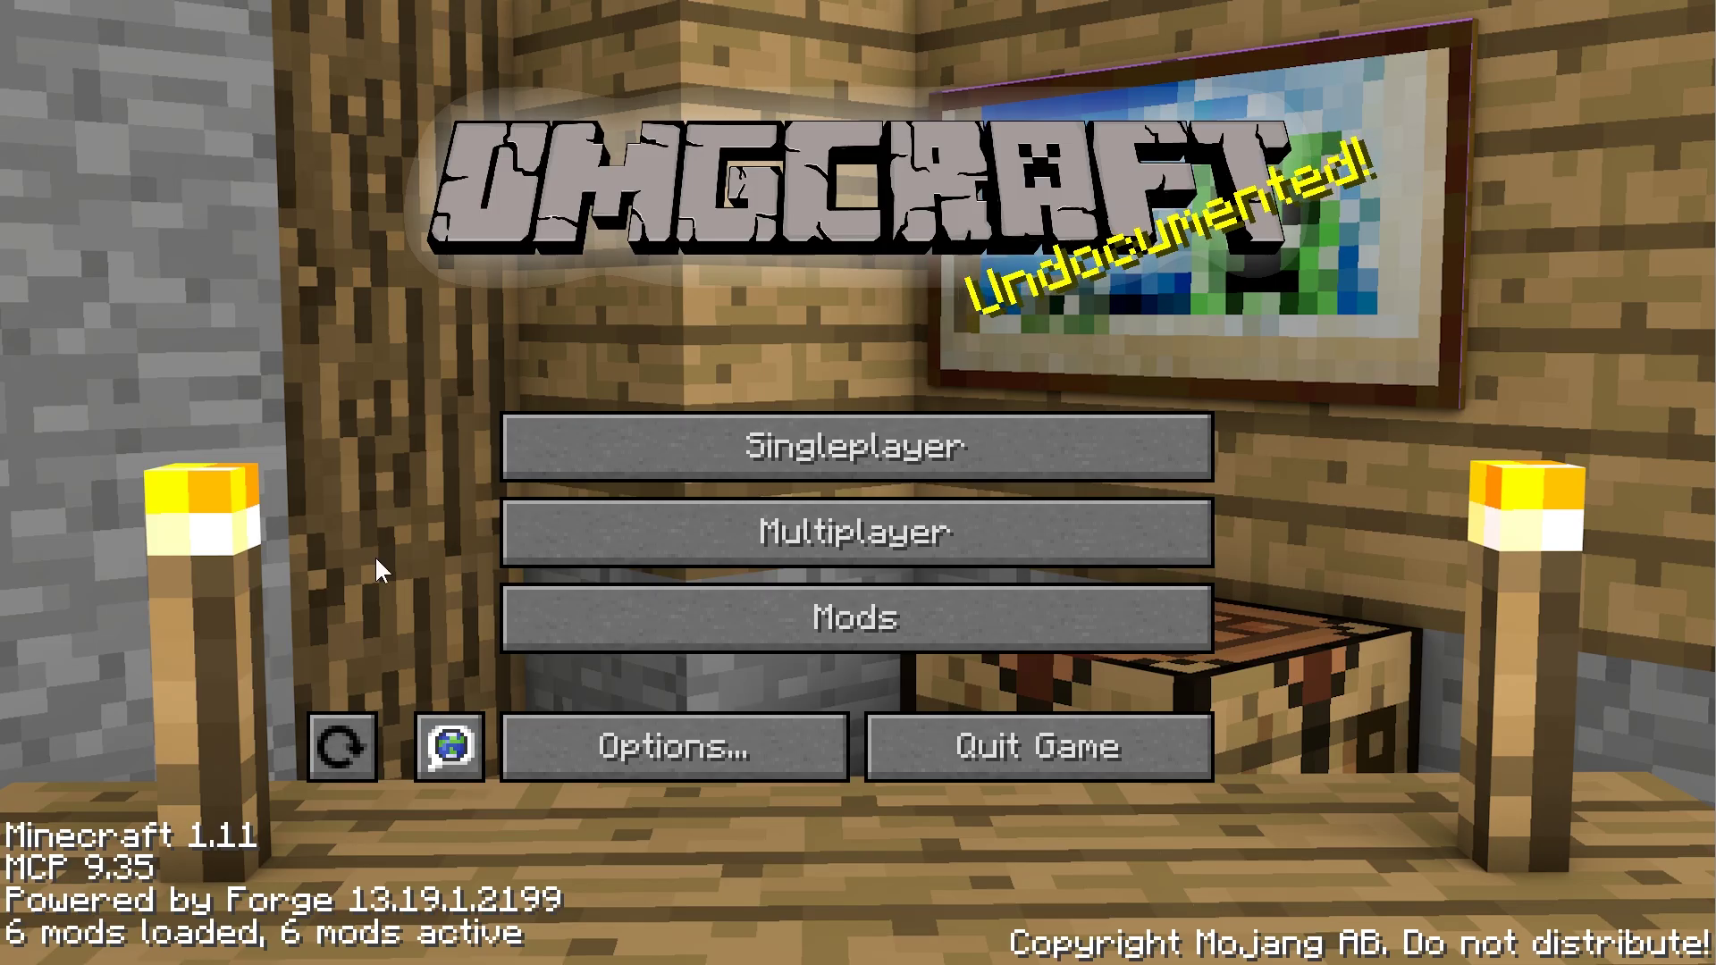
click(362, 746)
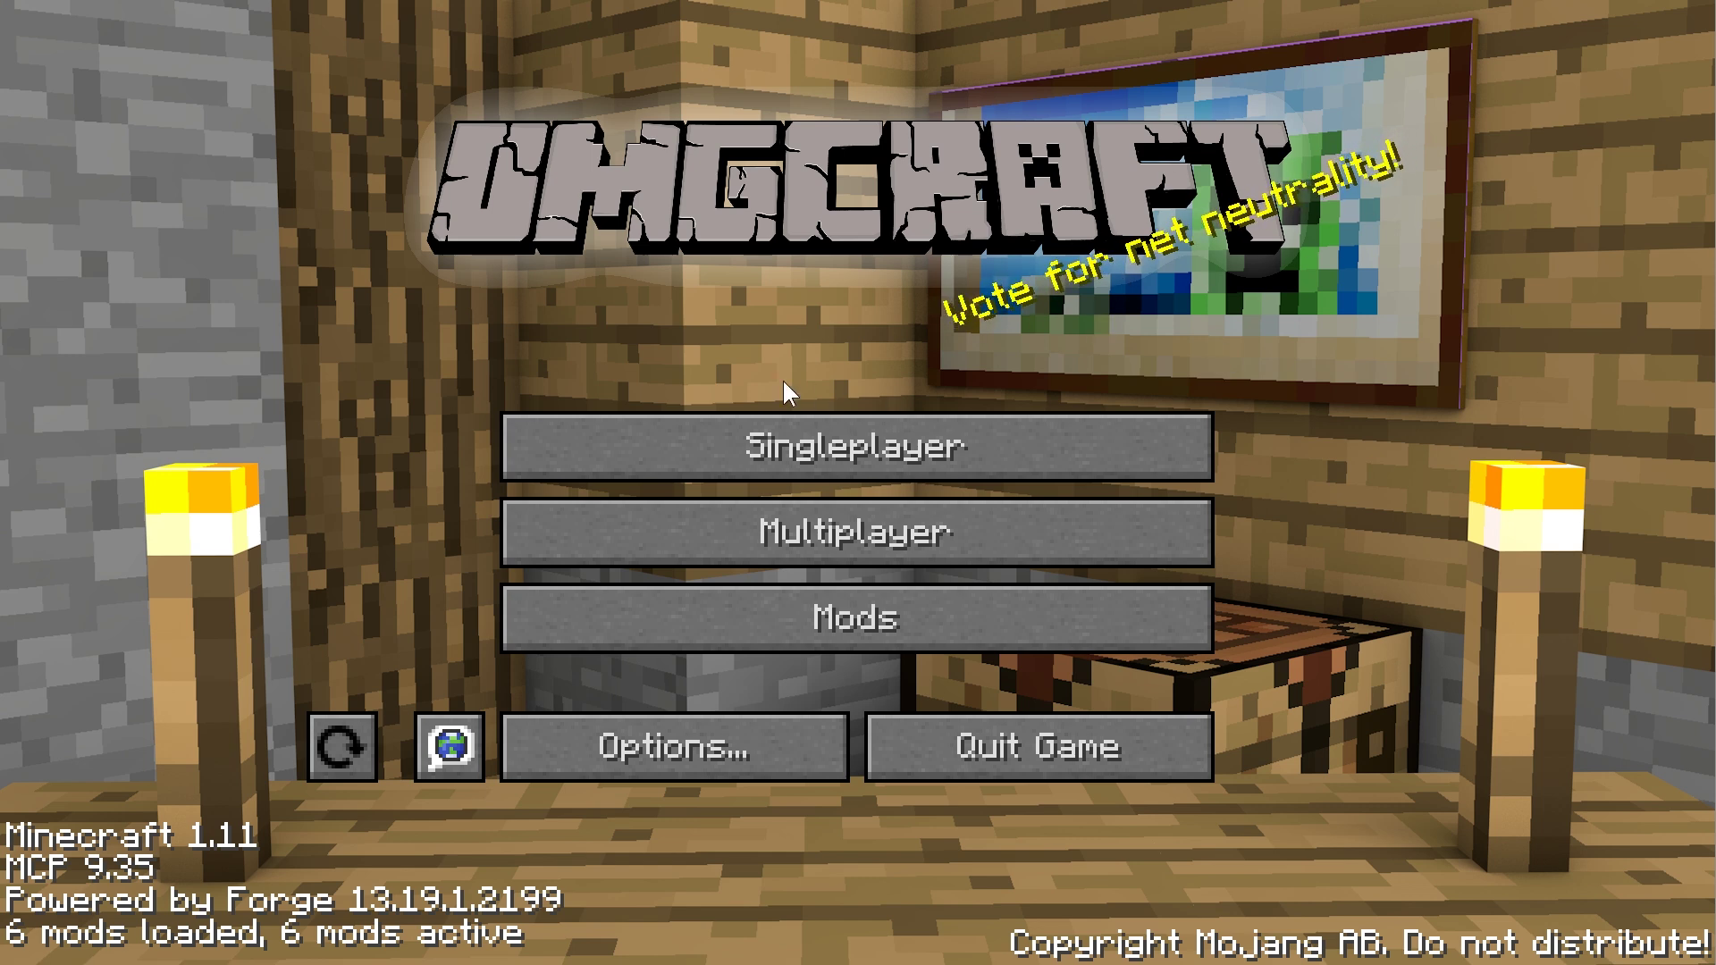
click(354, 744)
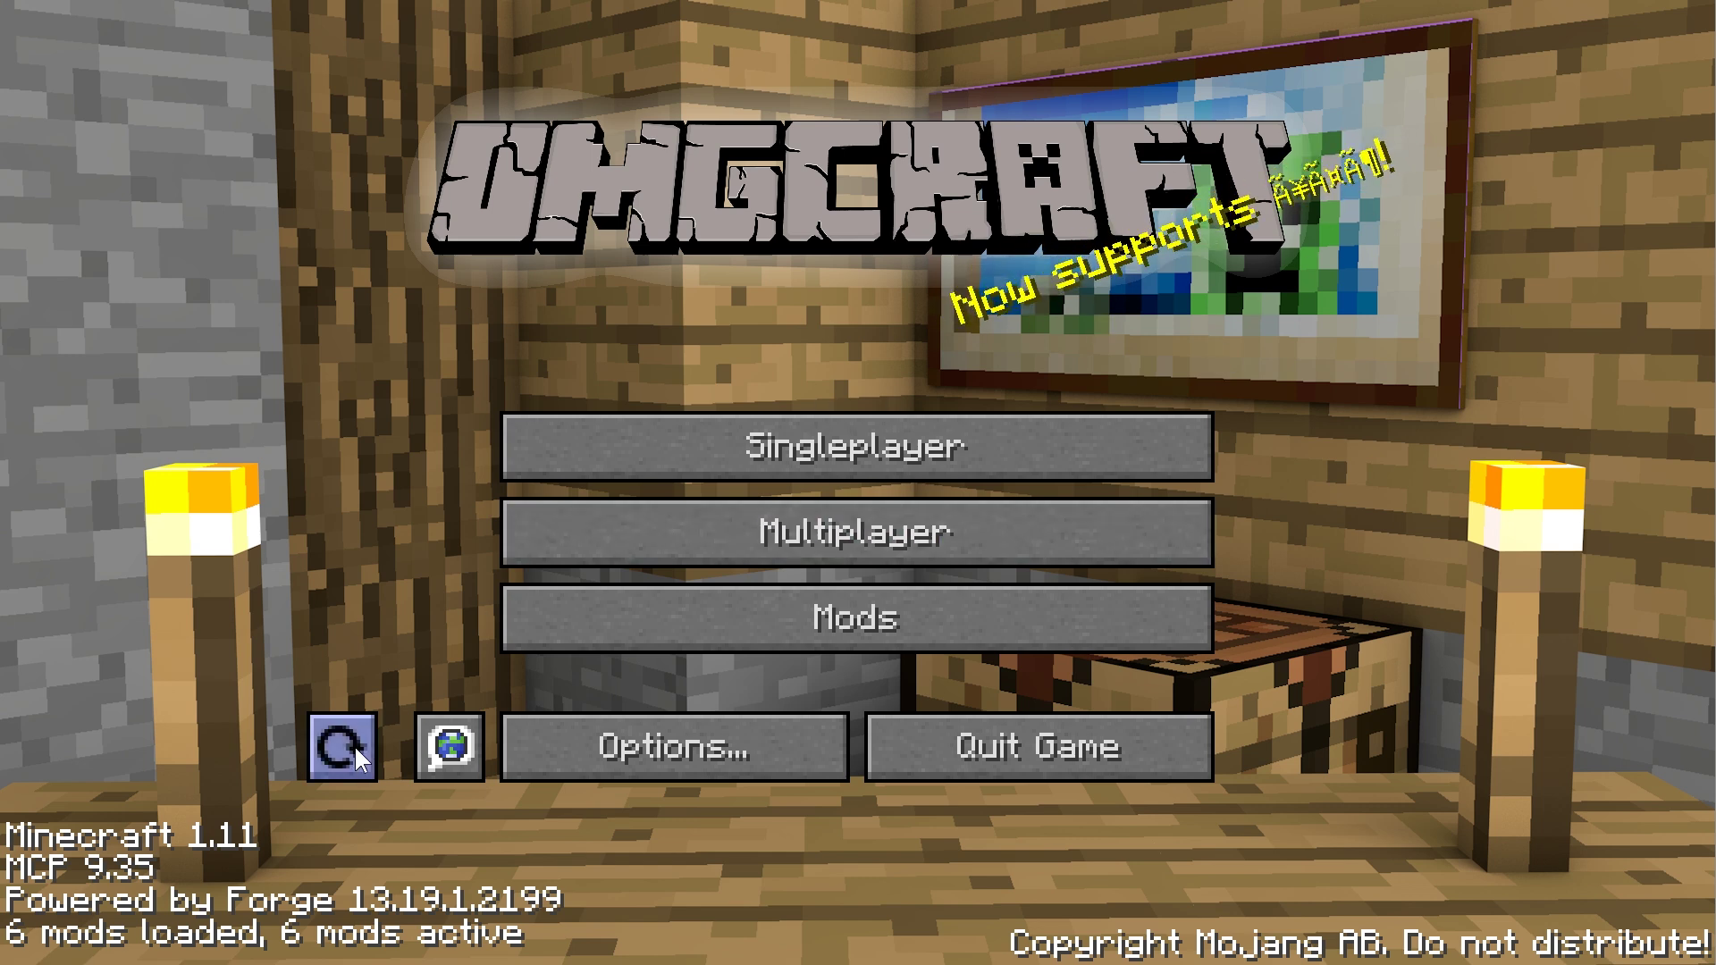
click(353, 743)
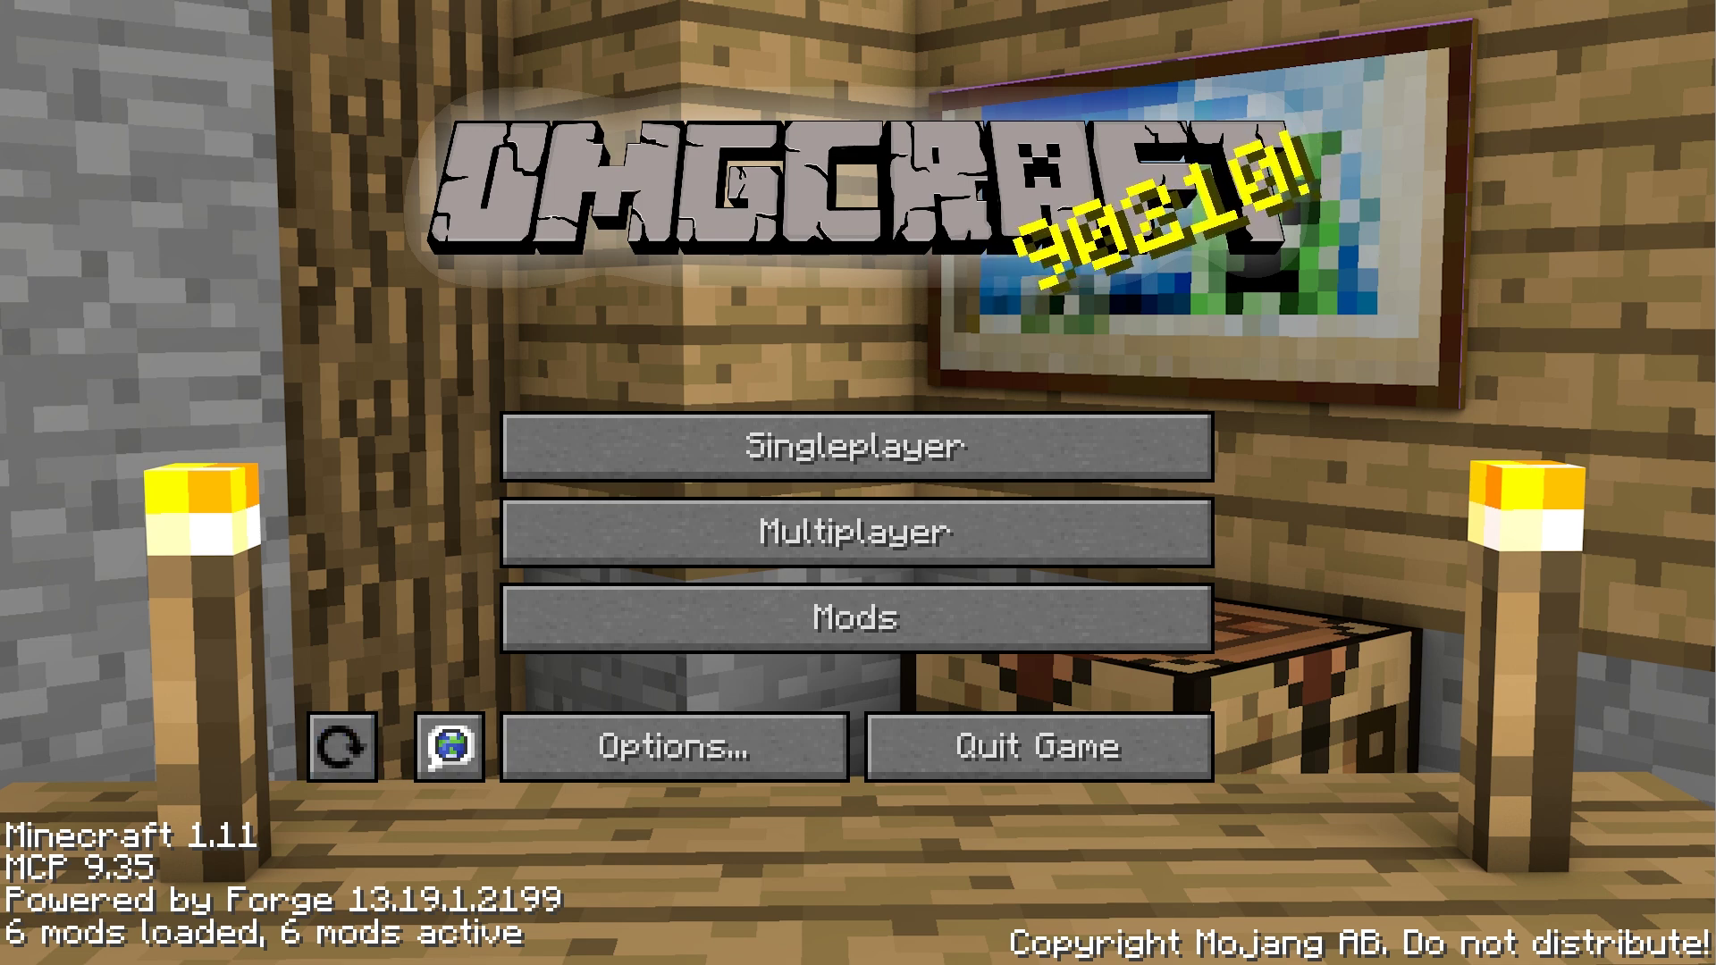
Step: Return to mainmenu.json in Sublime Text and change the namespace in the splash-text texts path from minecraft to omgcraft
key(alt+Tab)
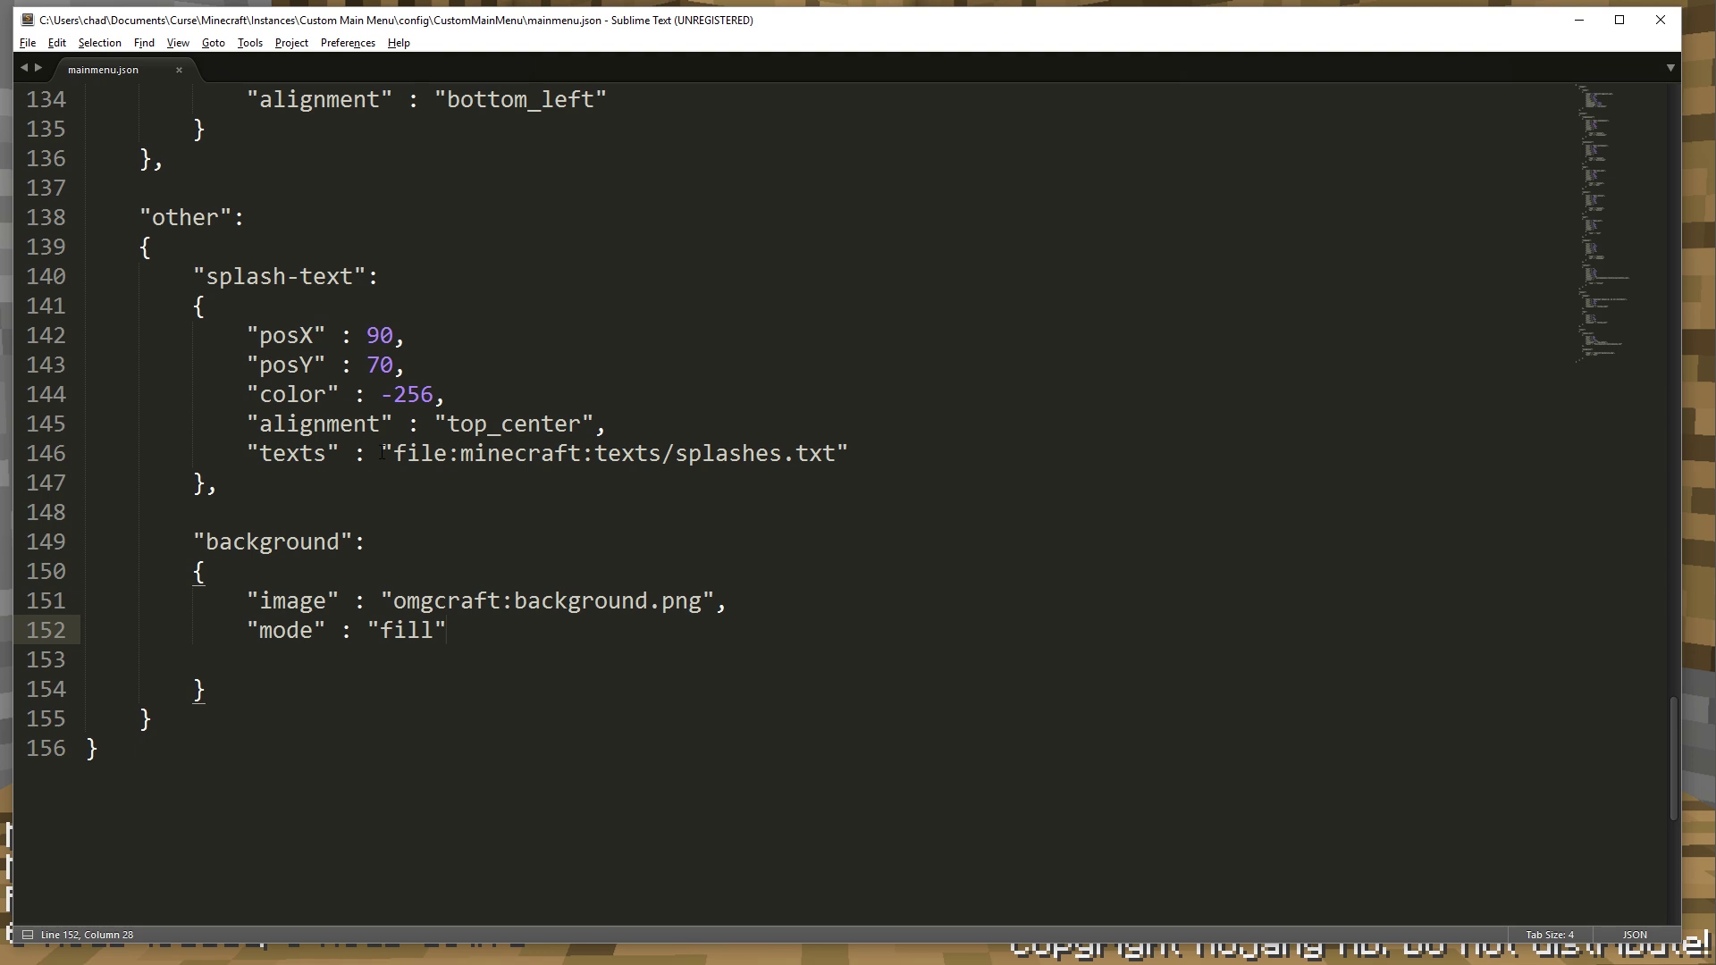
drag(251, 453, 853, 445)
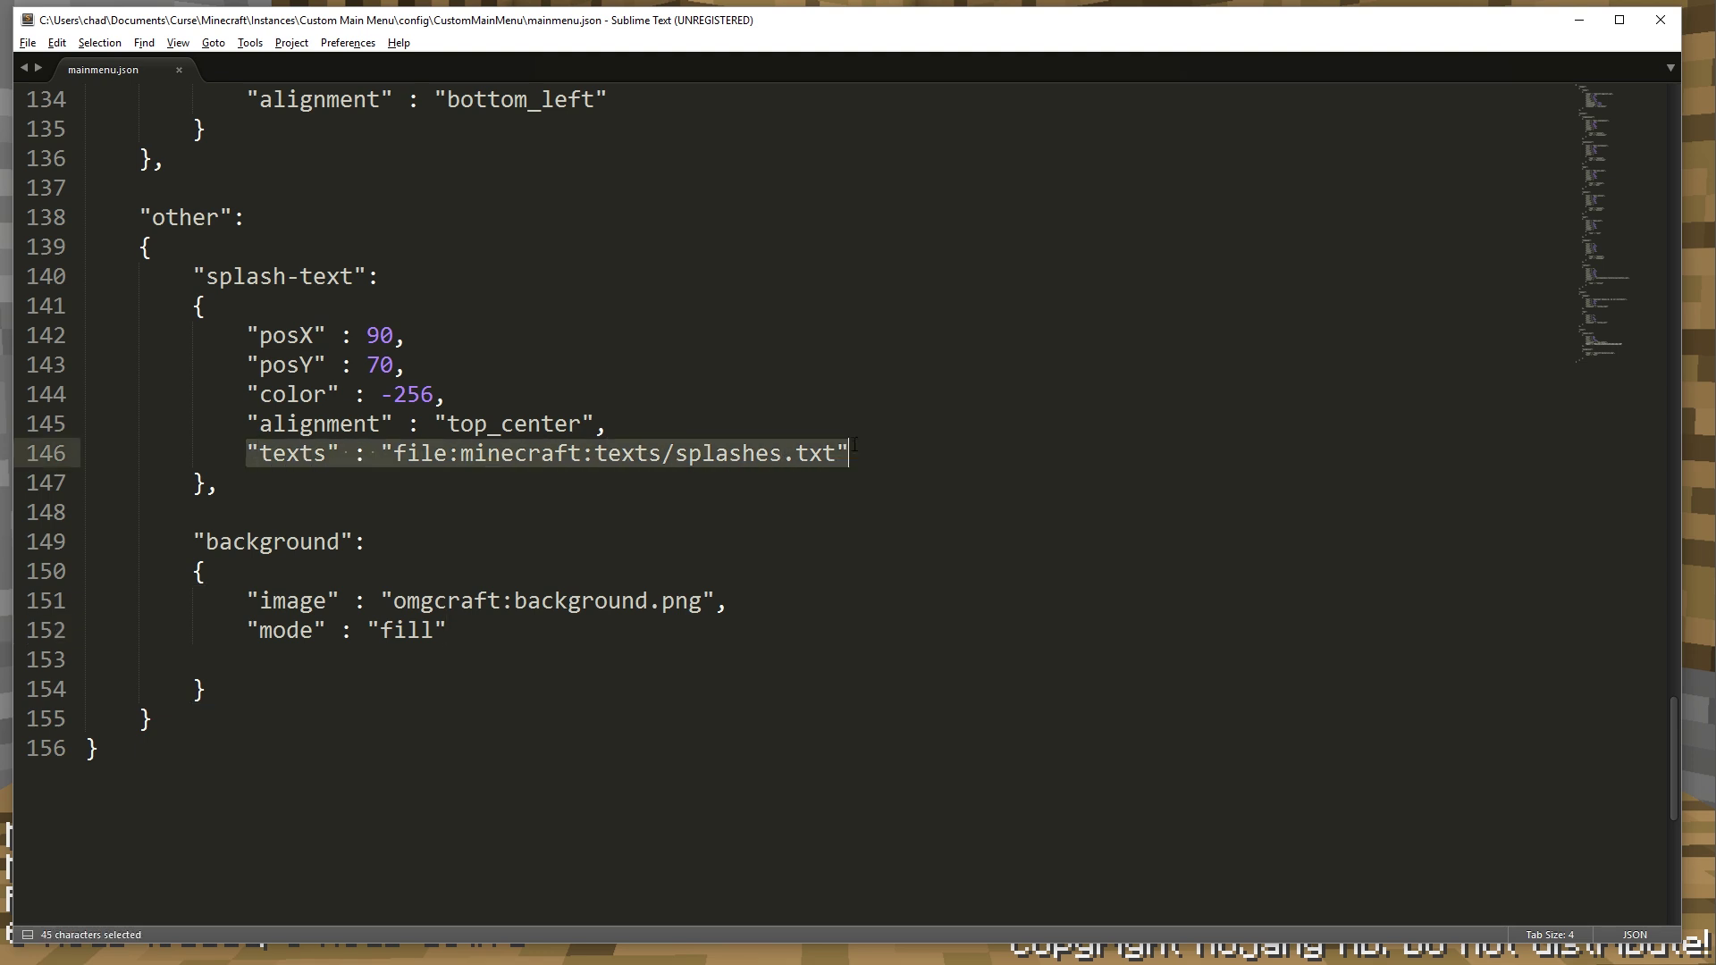
click(505, 461)
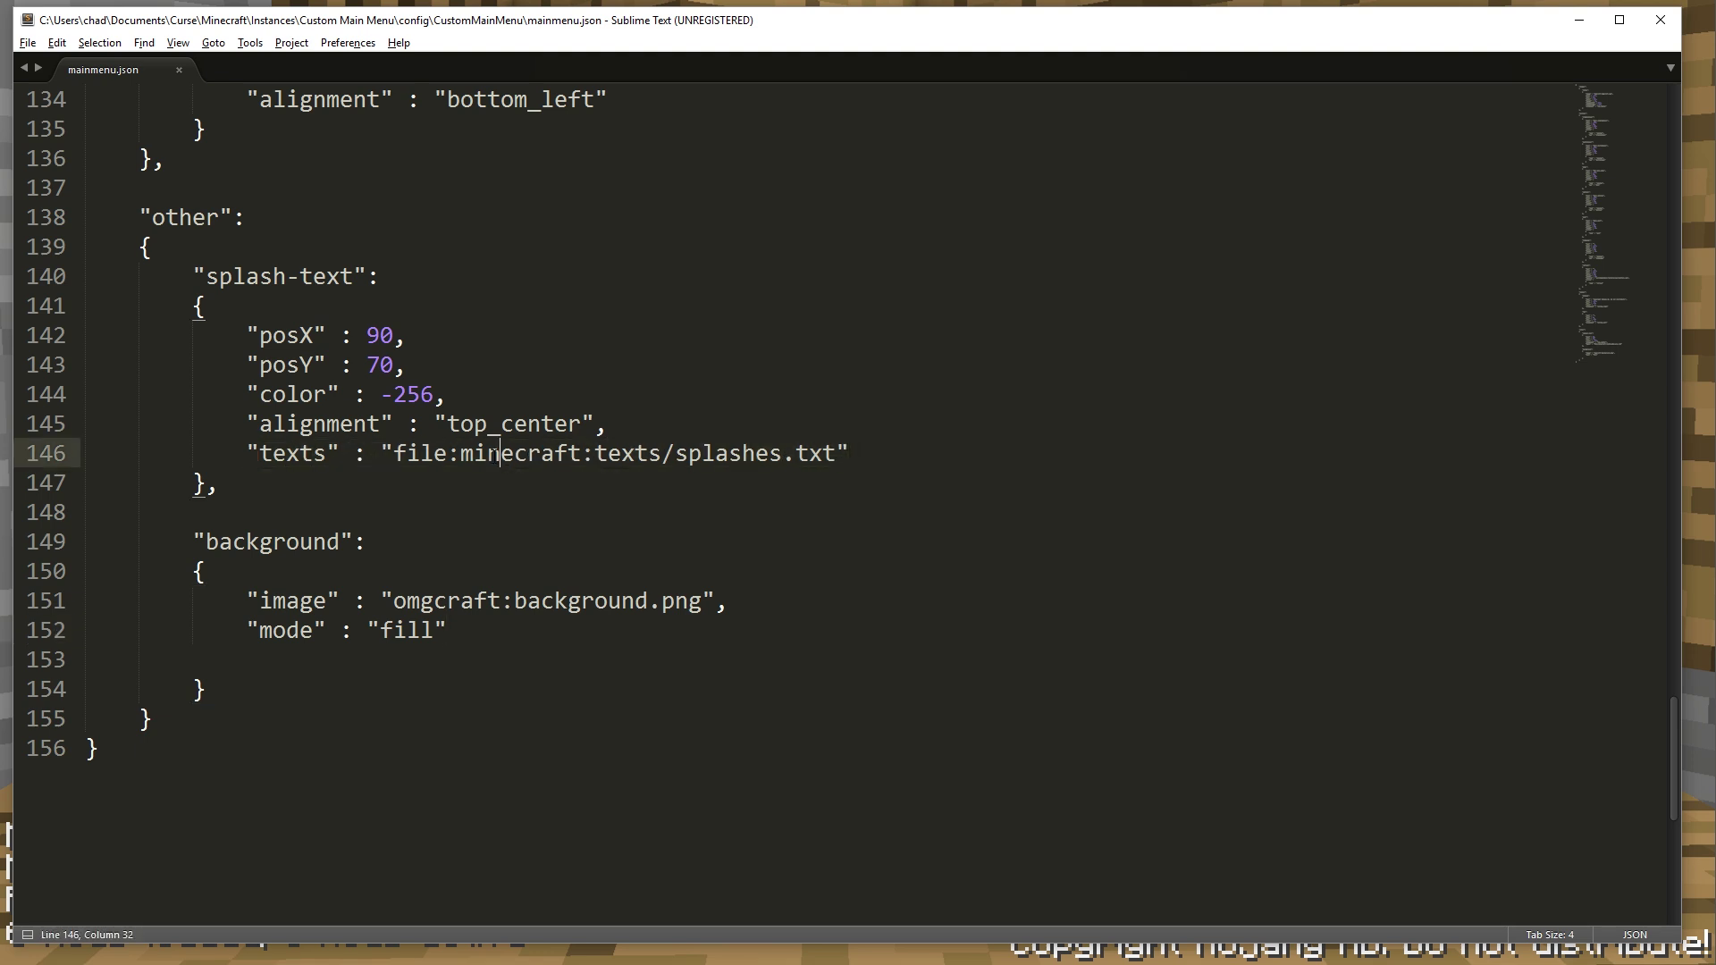
drag(460, 453, 581, 453)
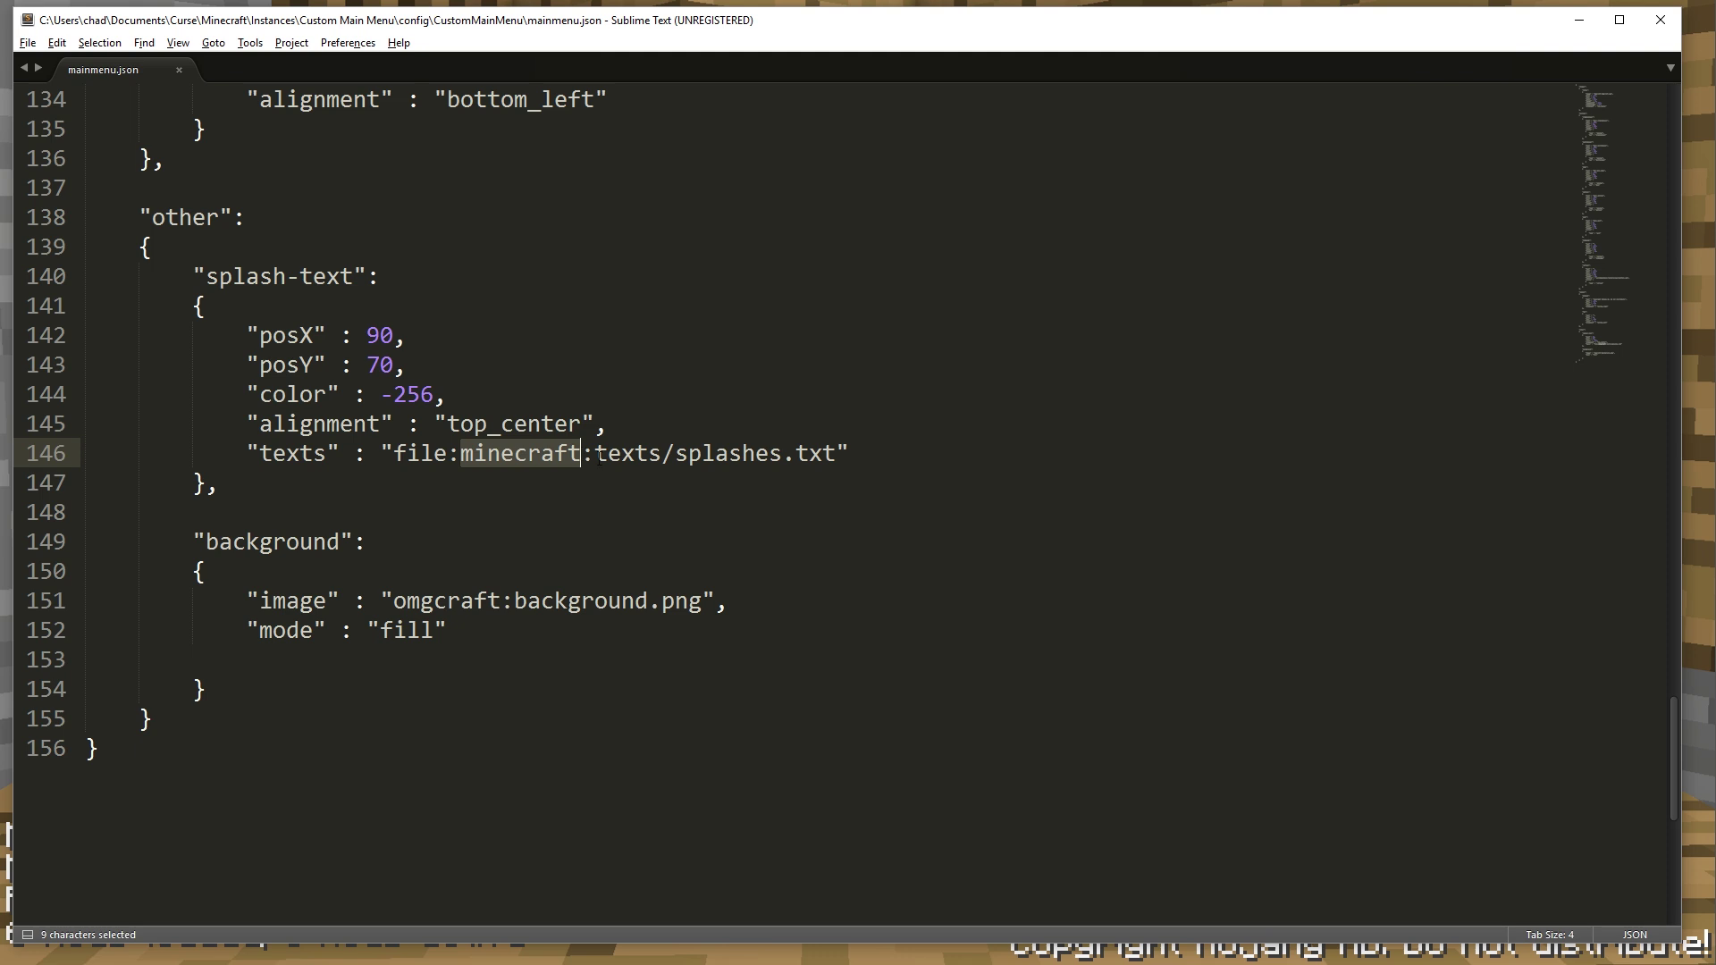
text(om)
key(BackSpace)
text(m)
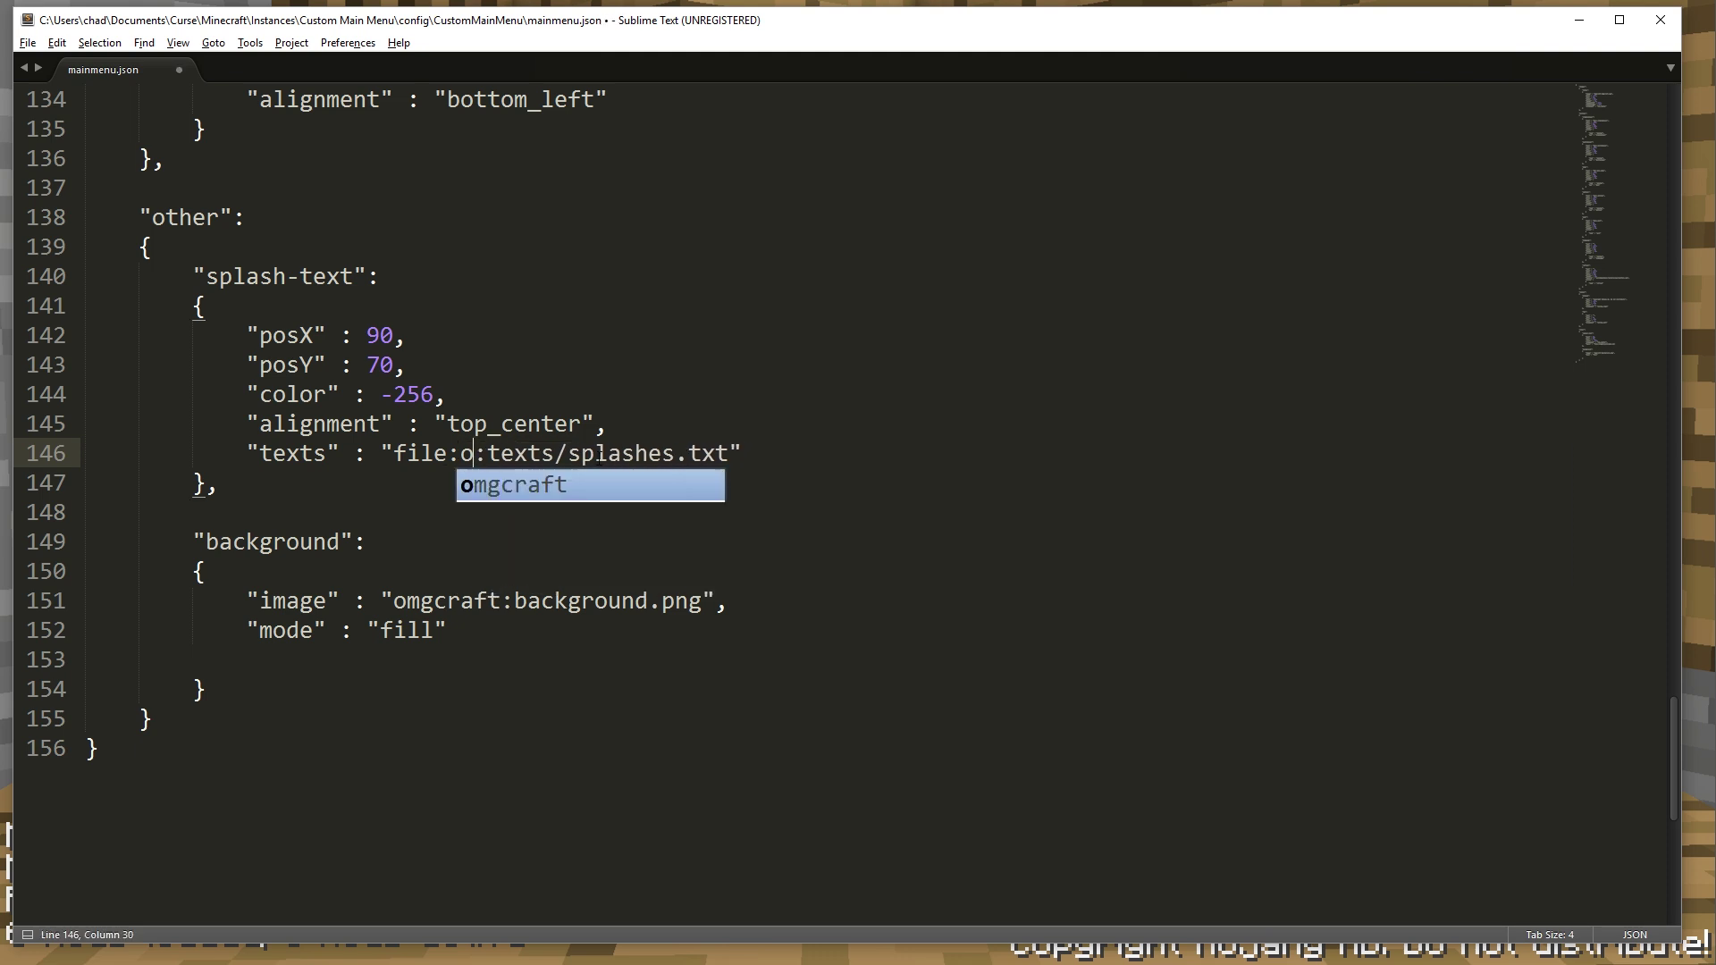
key(Tab)
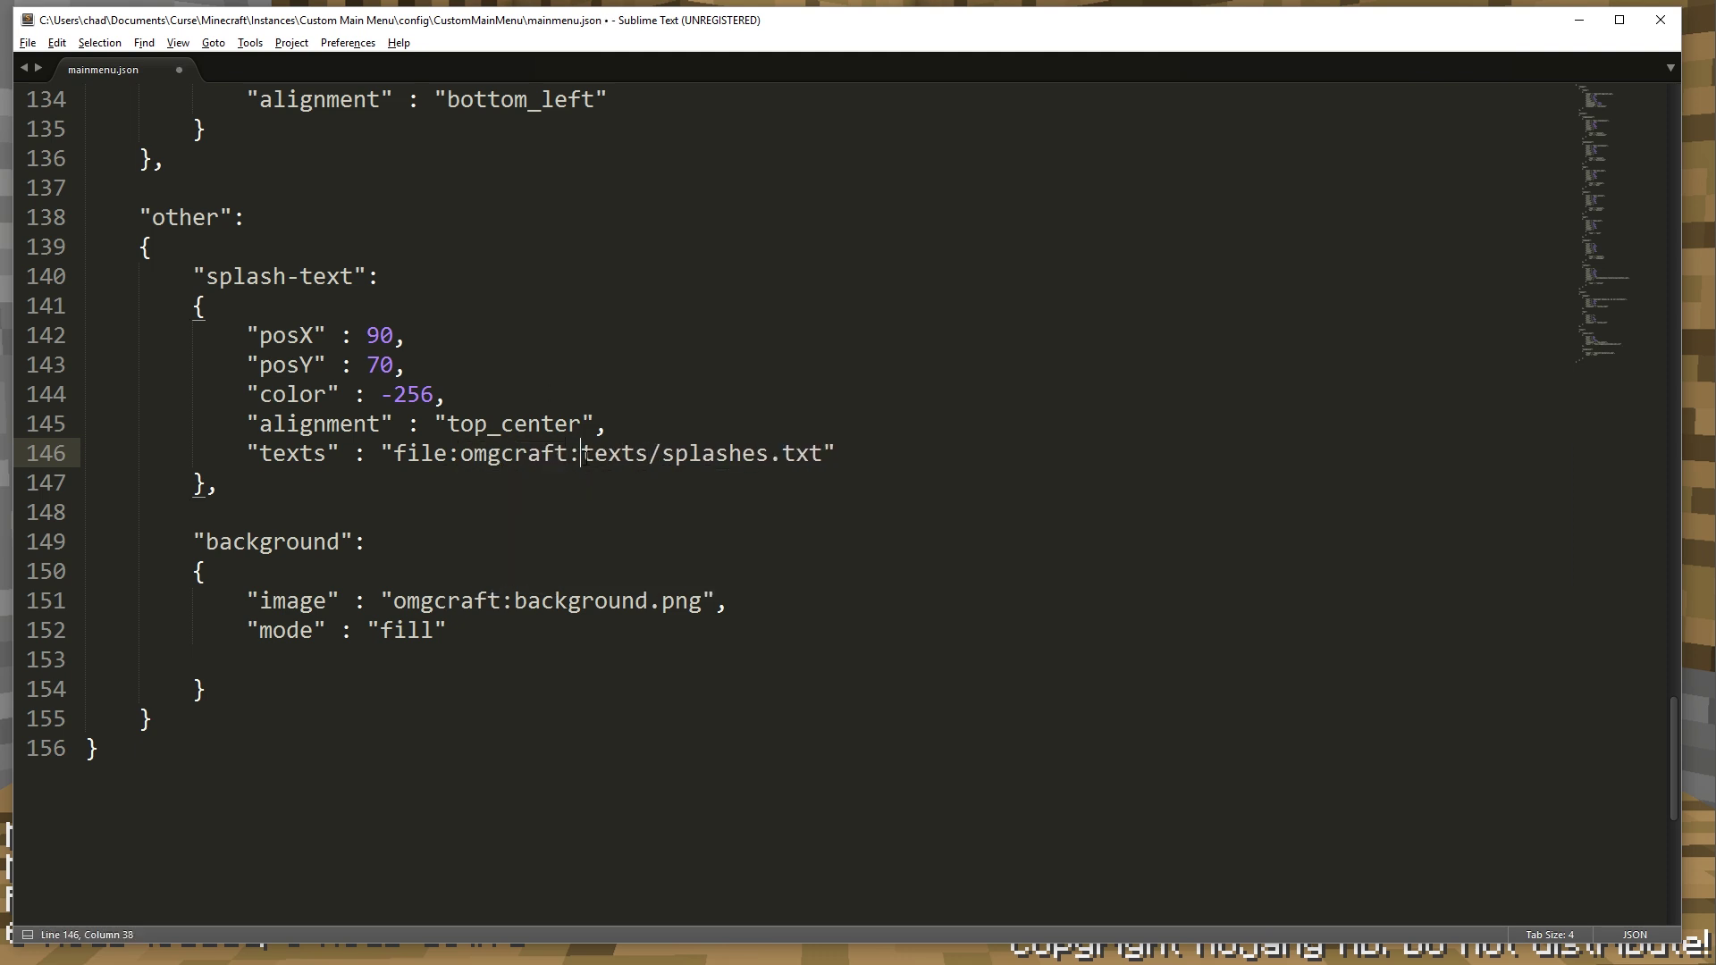
Step: Shorten the texts path to file:omgcraft:splashes.txt by removing its texts folder, and save the file
drag(581, 455, 771, 456)
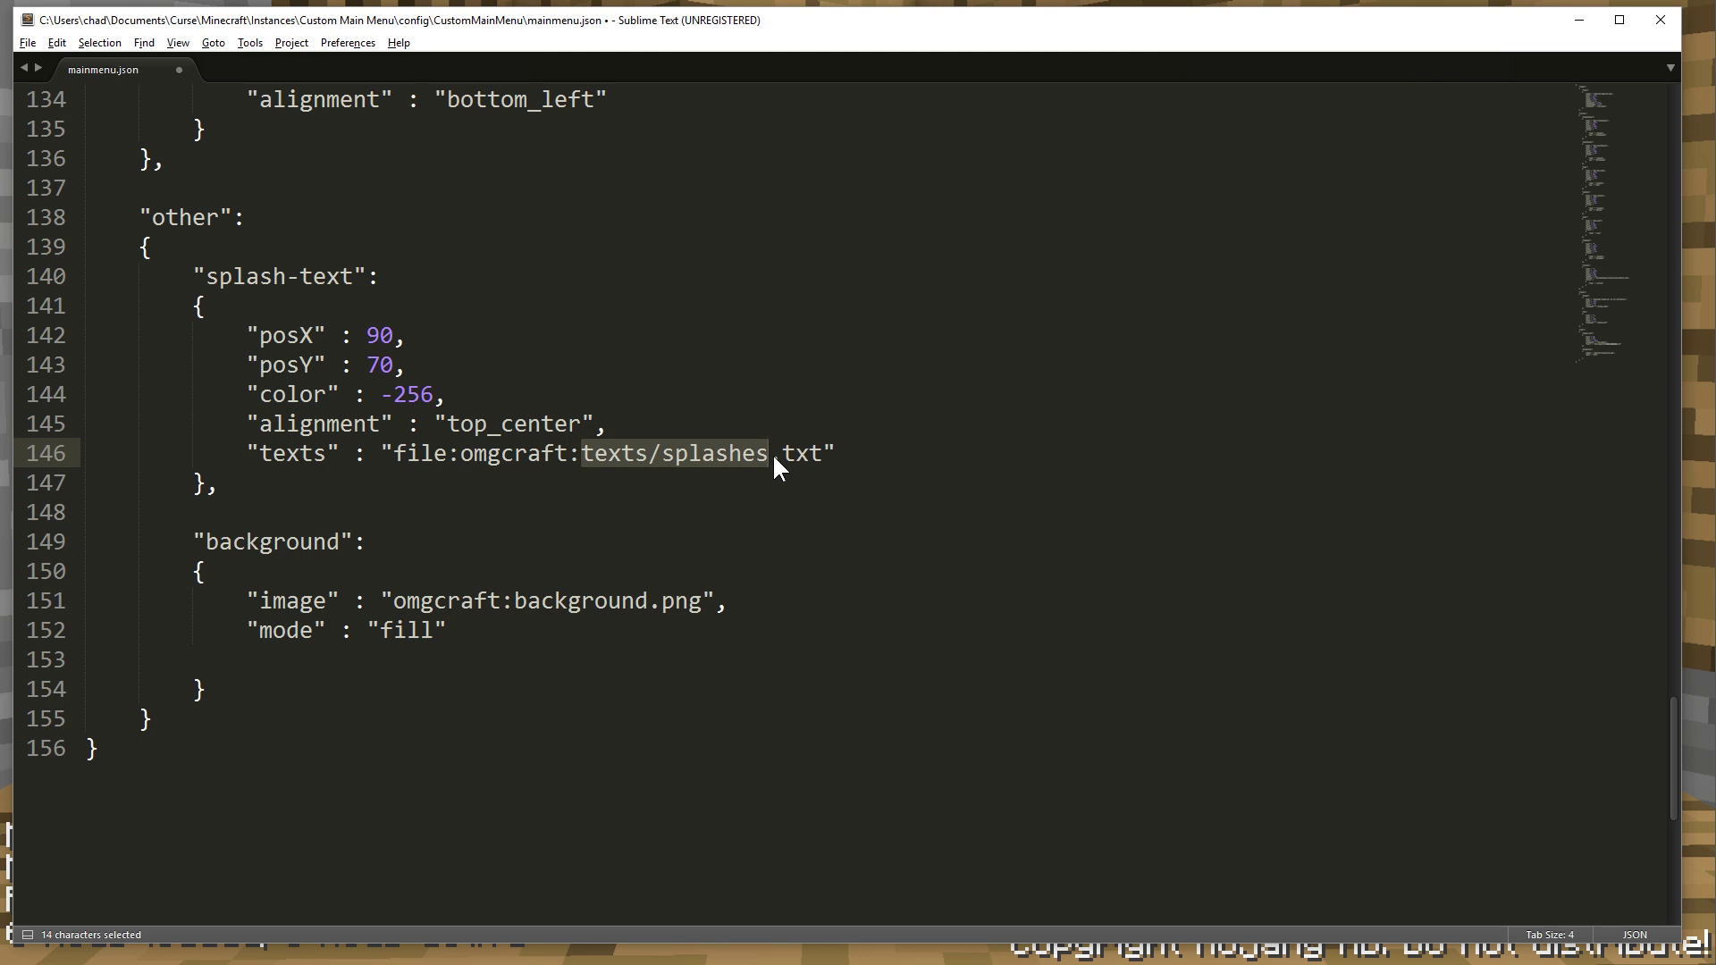
text(sp)
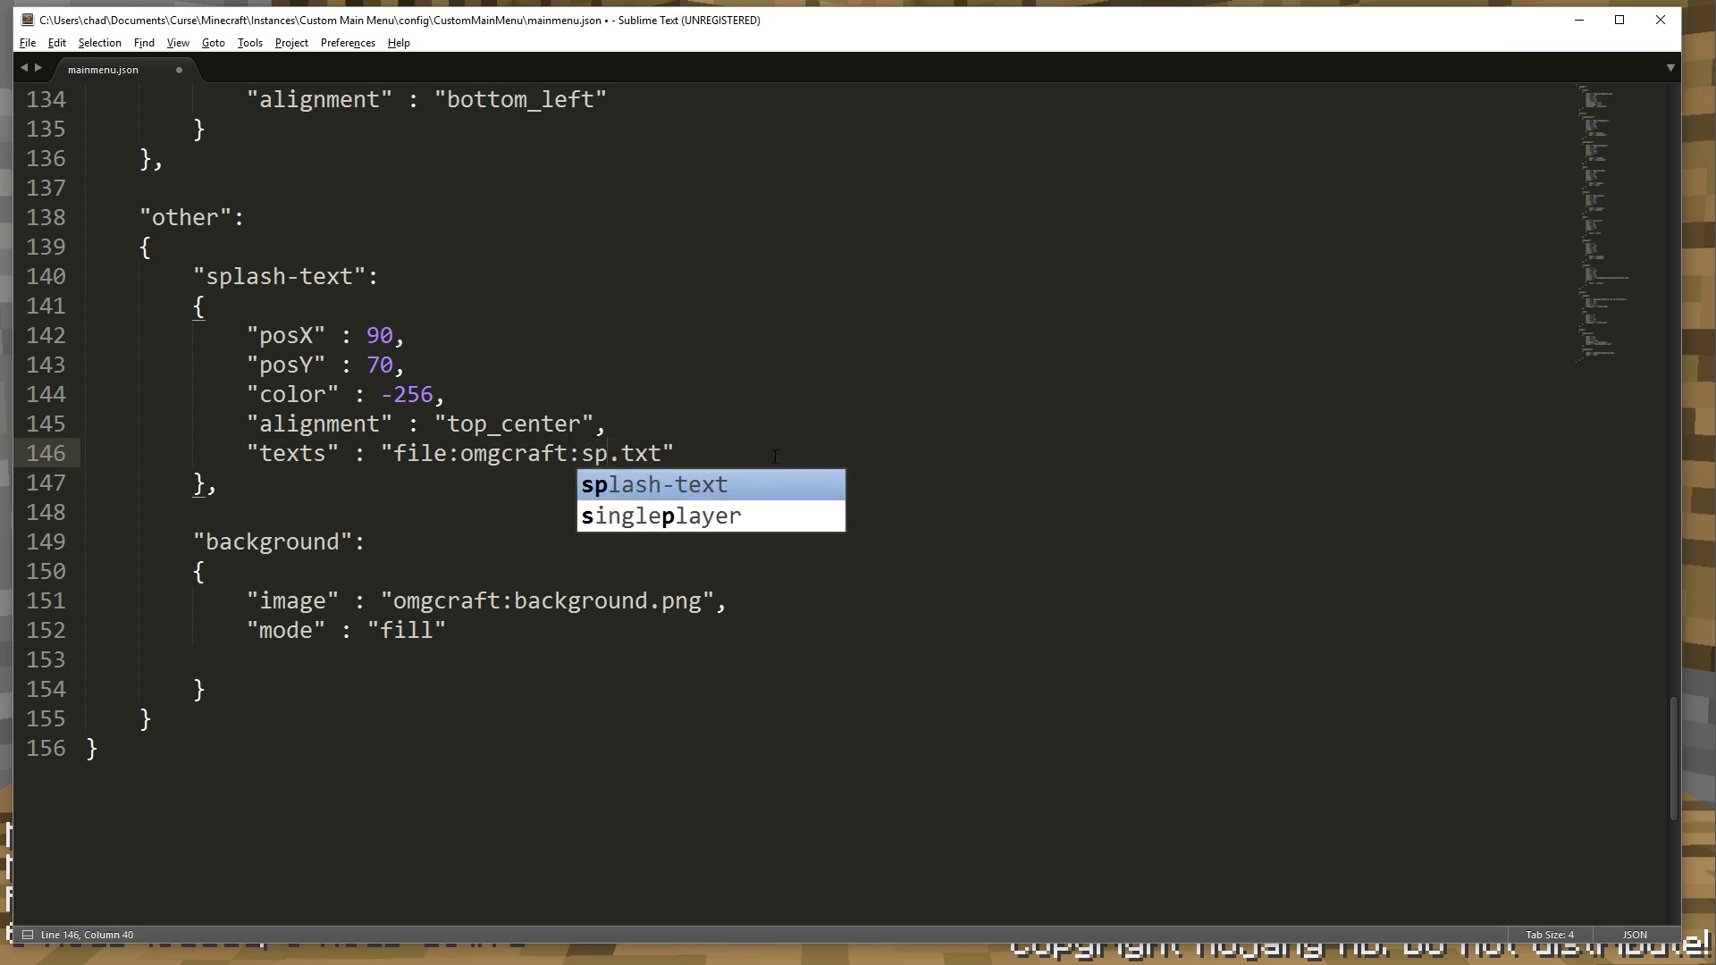
text(lash)
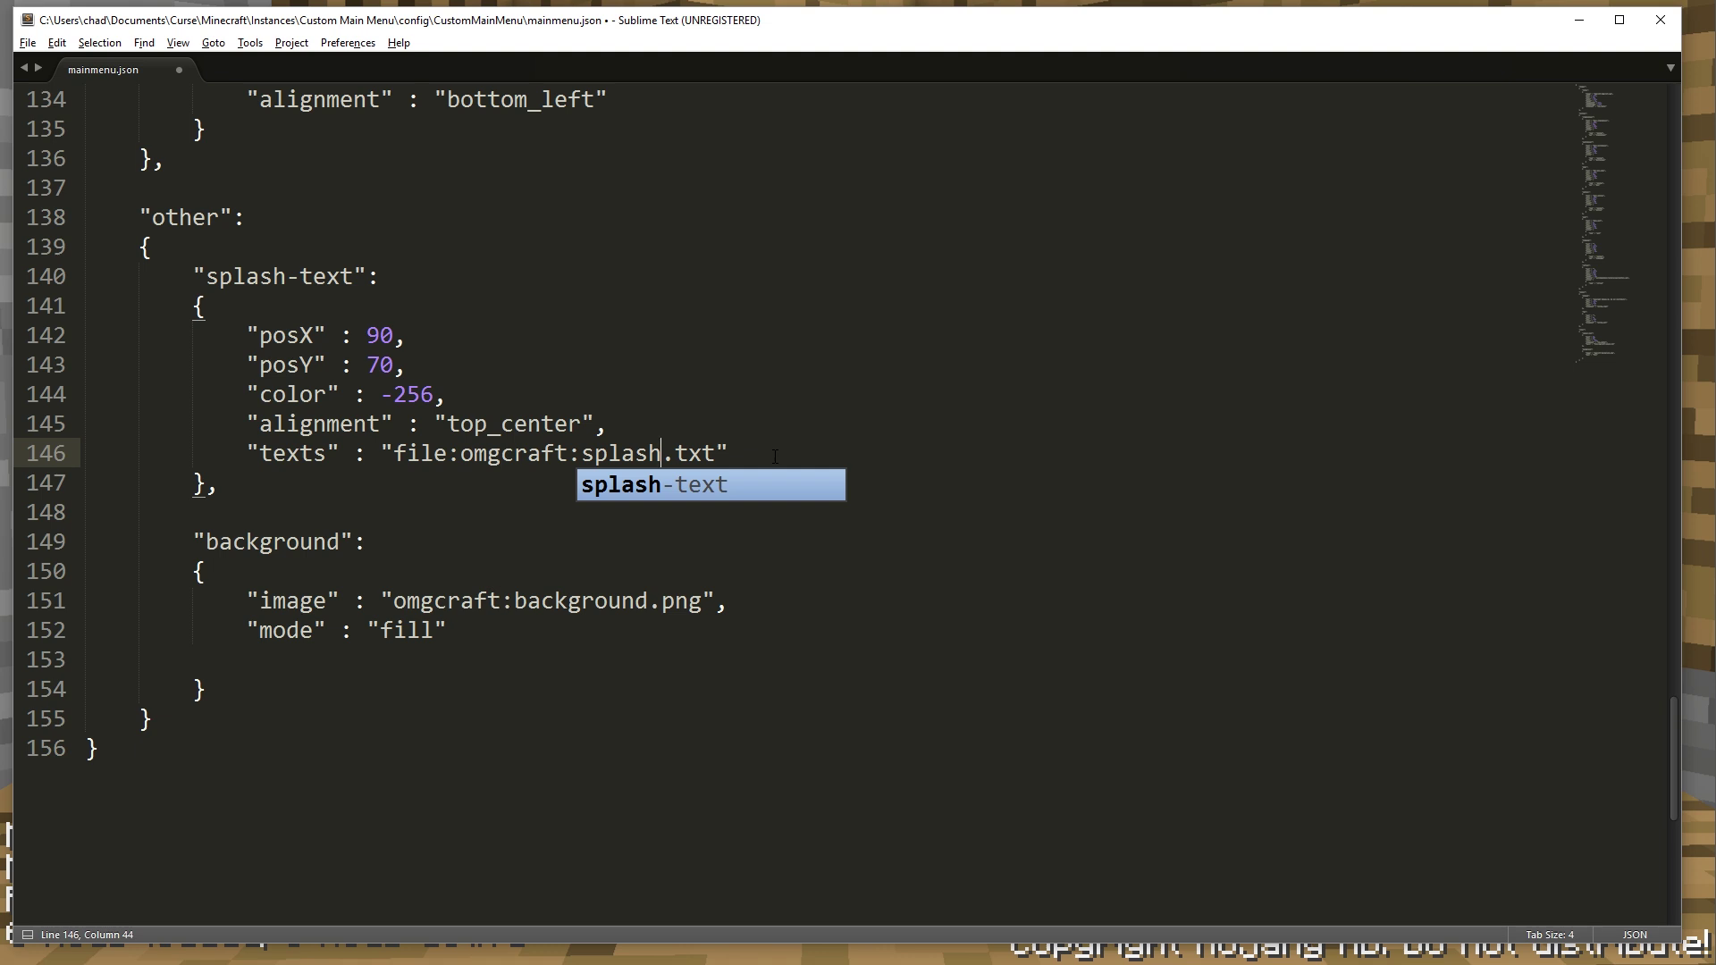
text(ed)
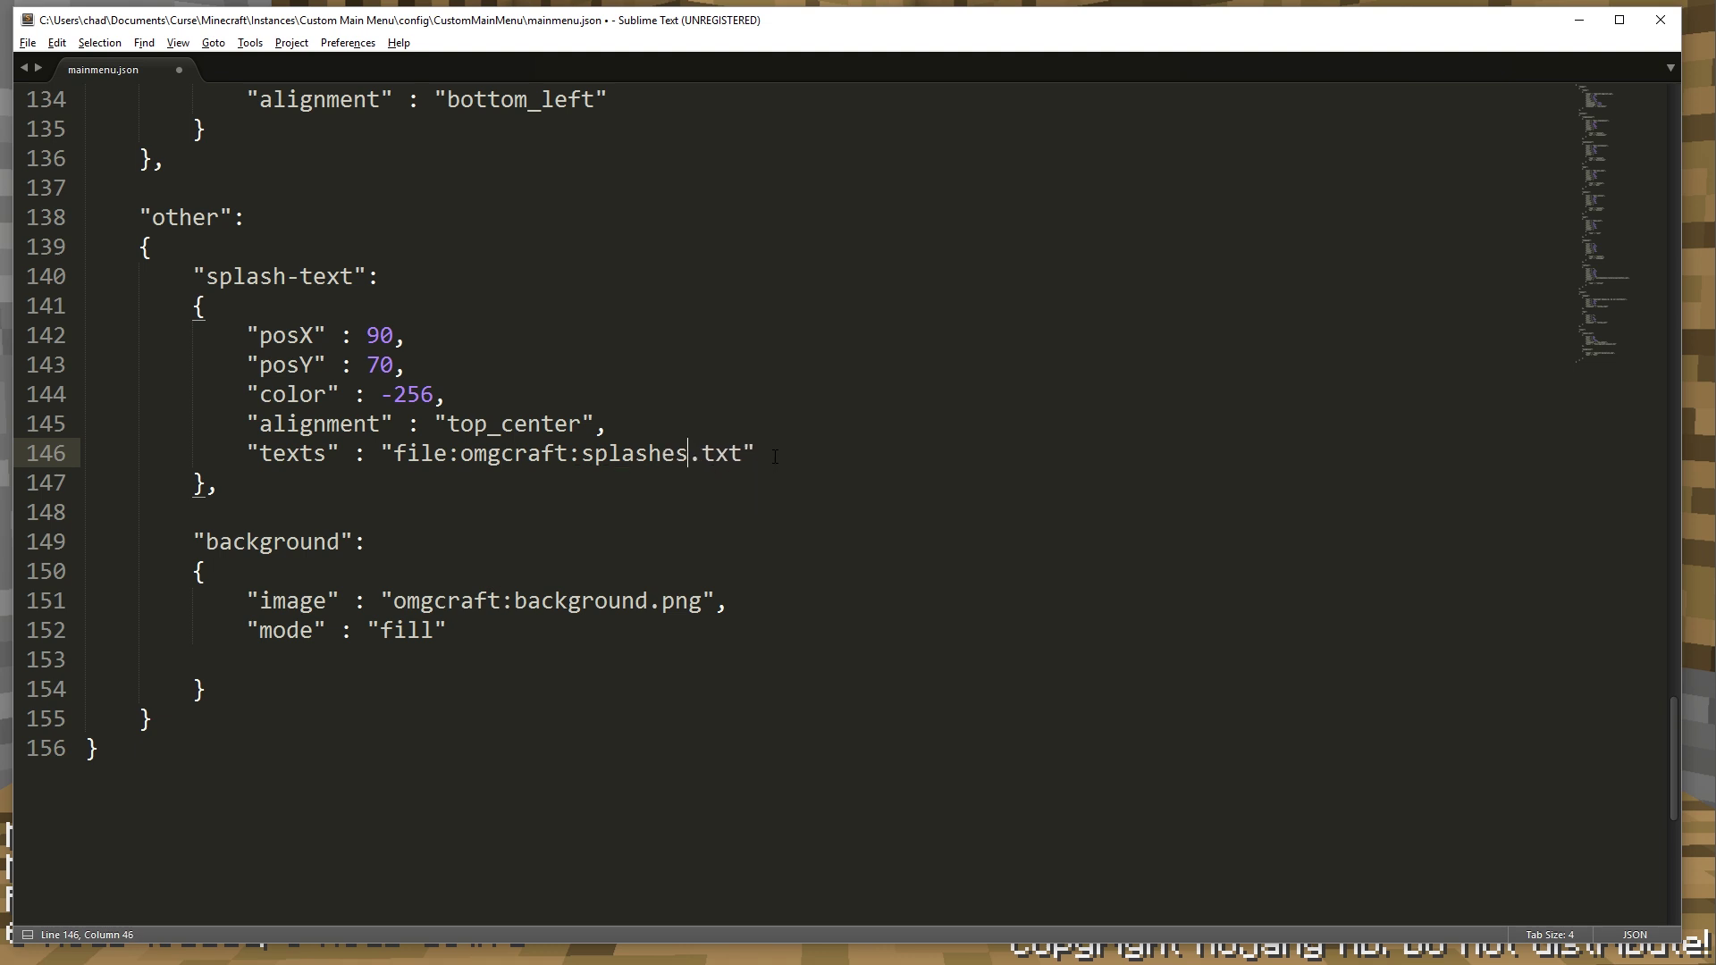
key(ctrl+s)
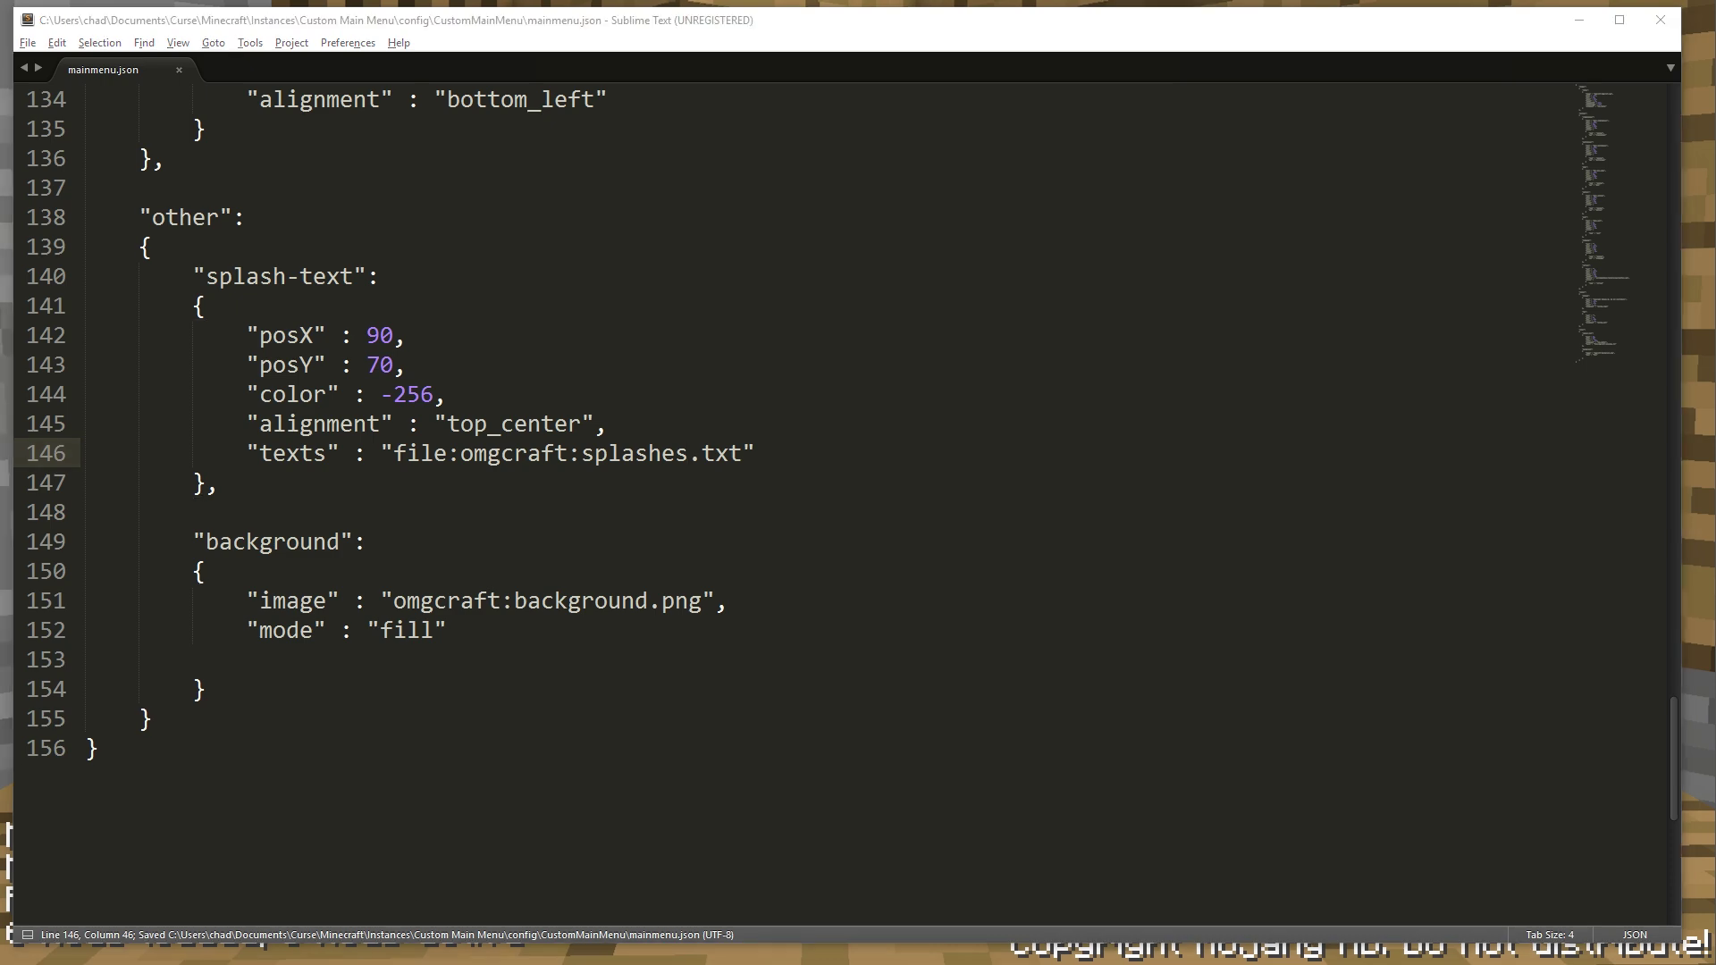
Step: Check splashes.txt in File Explorer's omgcraft resources folder against the file name in the splash-text path
mouse_move(179, 950)
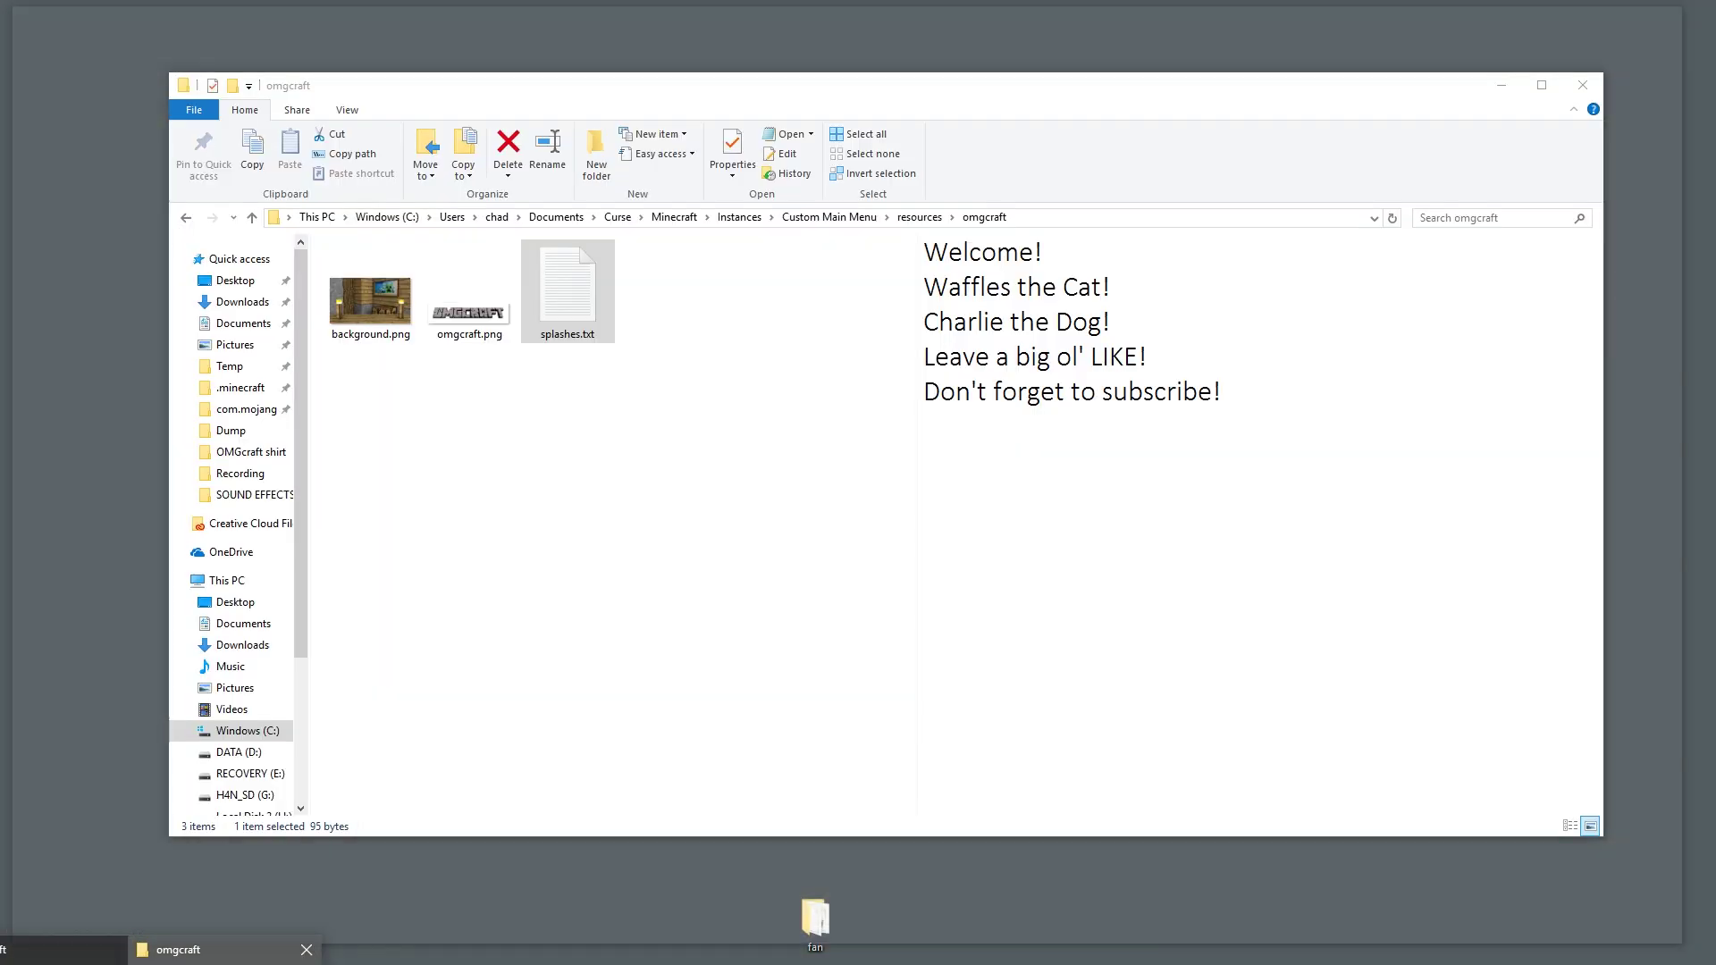
click(179, 950)
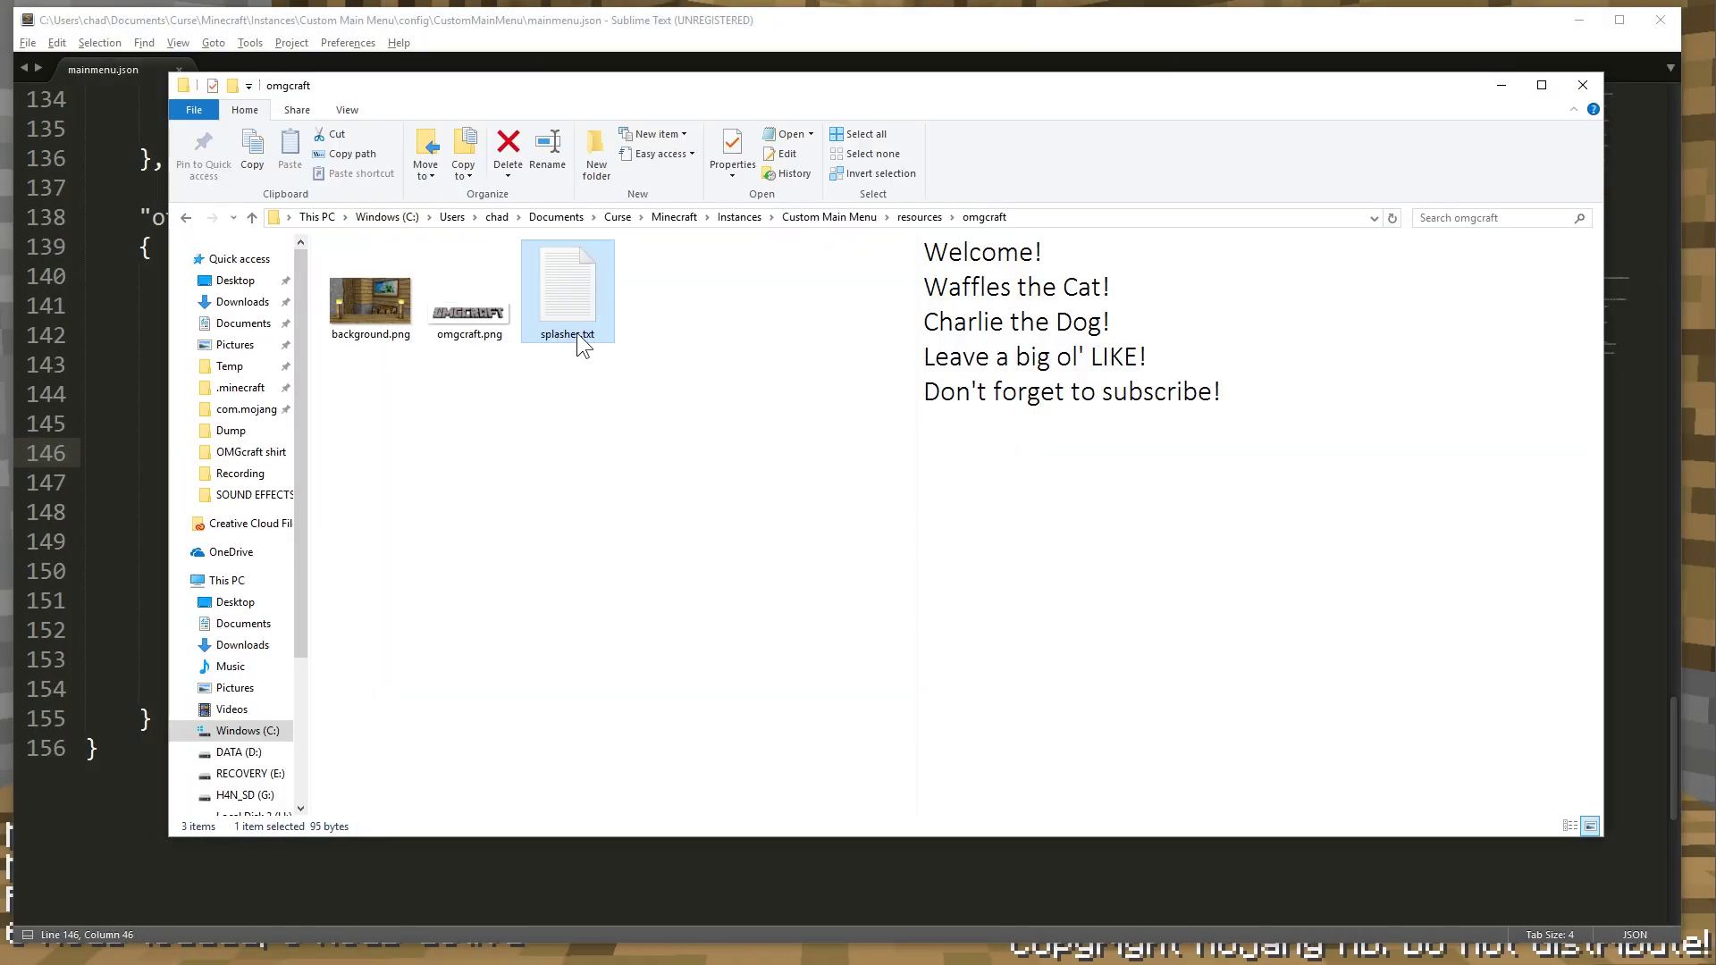
click(125, 550)
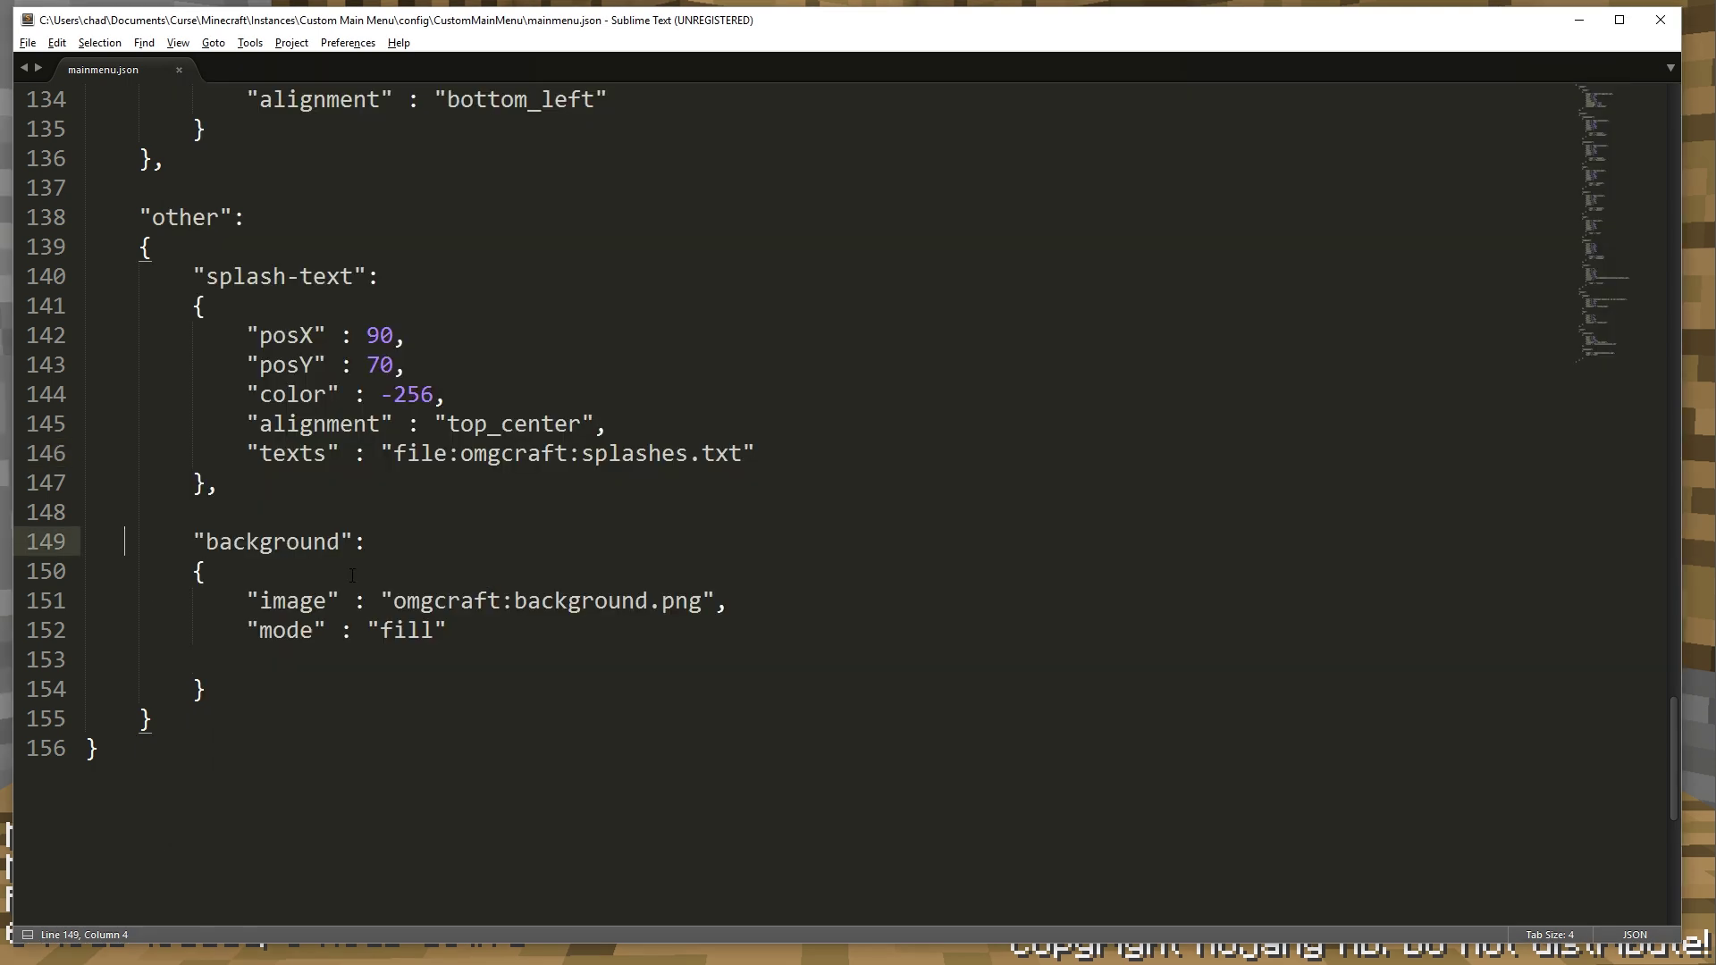
click(606, 426)
click(586, 483)
drag(581, 453, 755, 455)
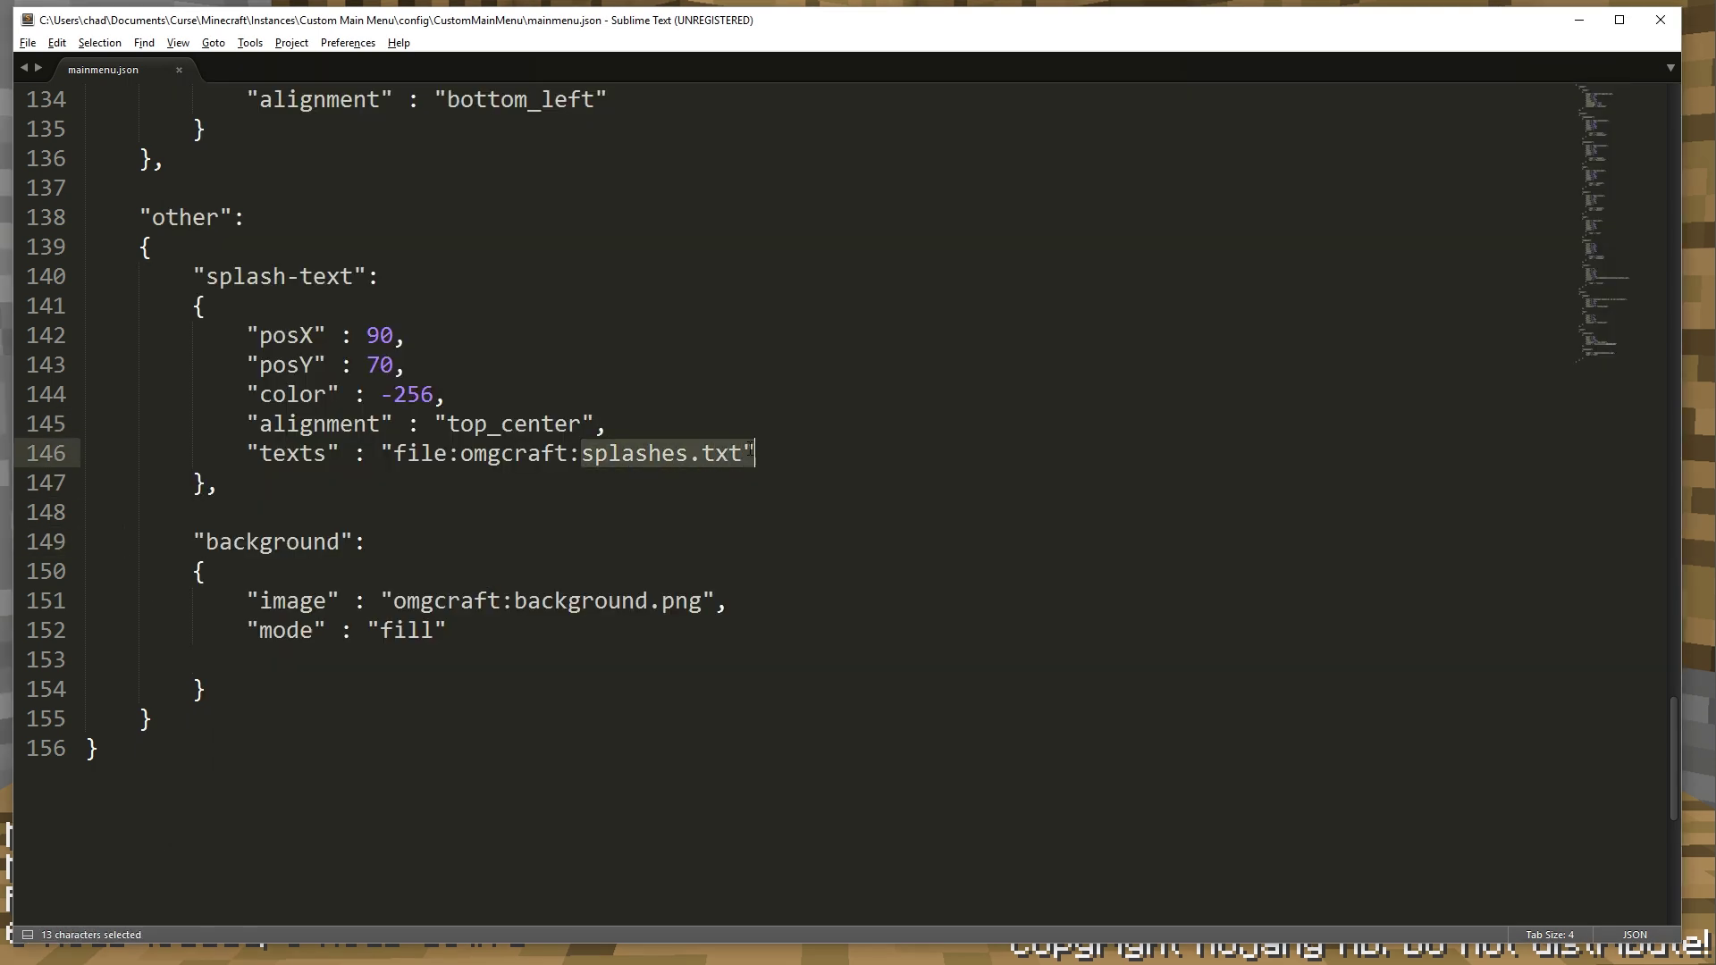
Step: Save mainmenu.json and reload the Minecraft main menu twice to load the custom splash texts
key(ctrl+s)
click(1703, 420)
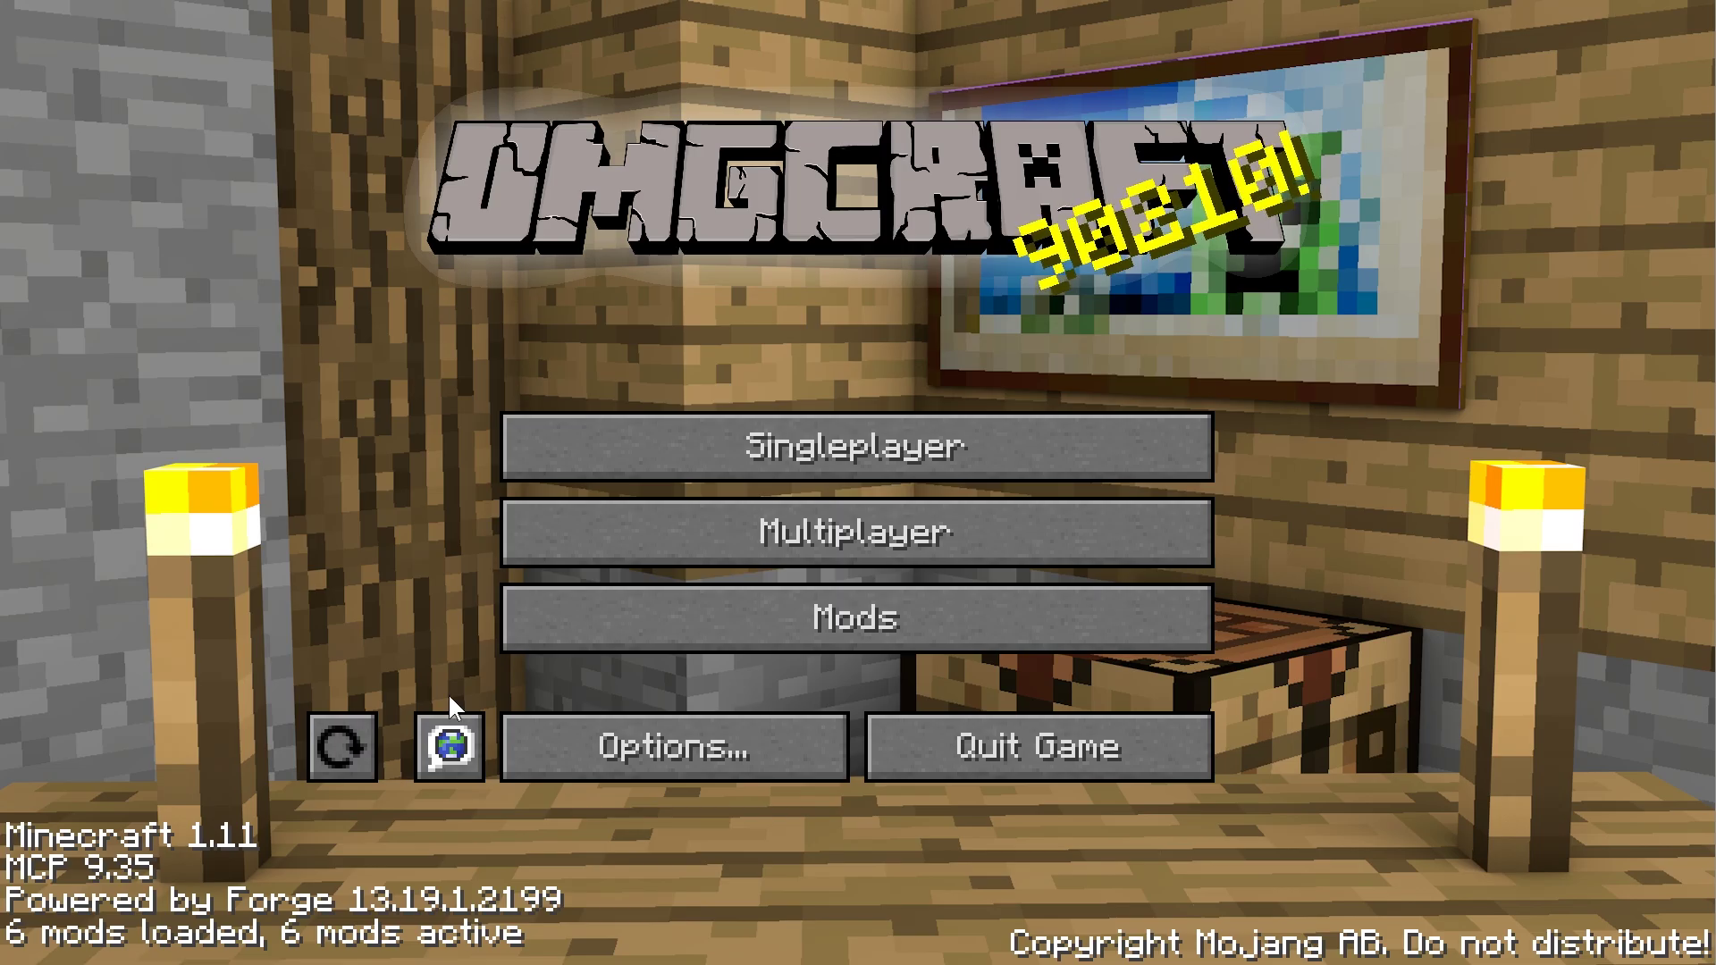
click(359, 741)
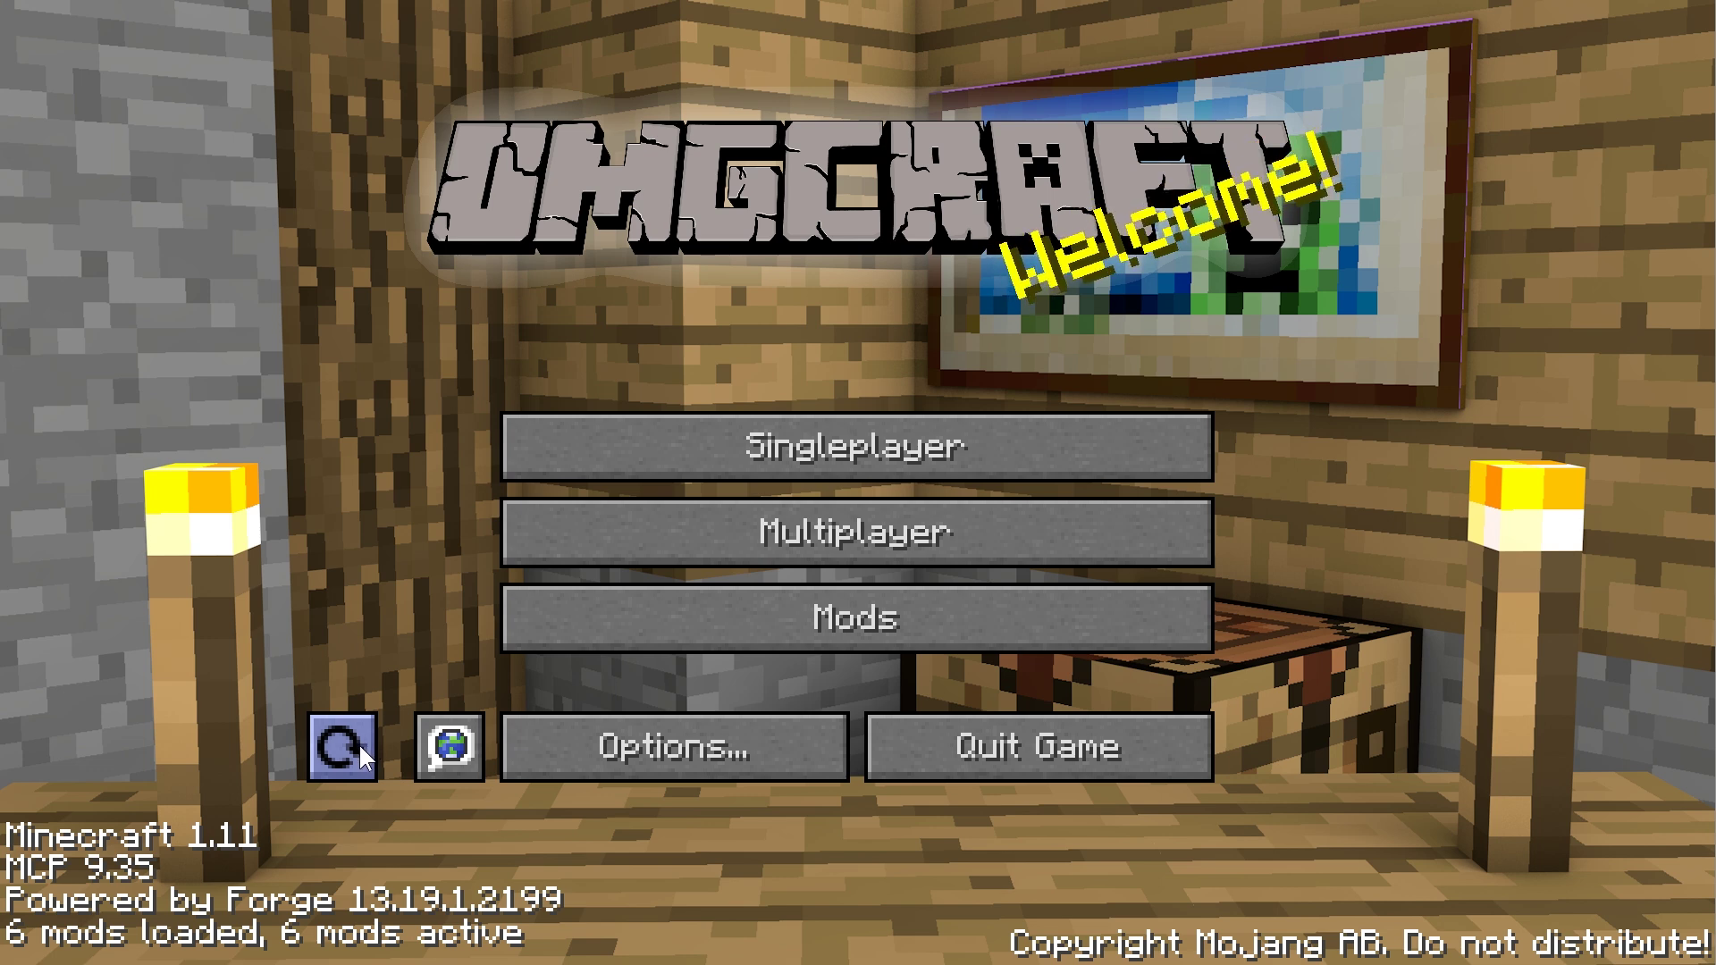
click(356, 743)
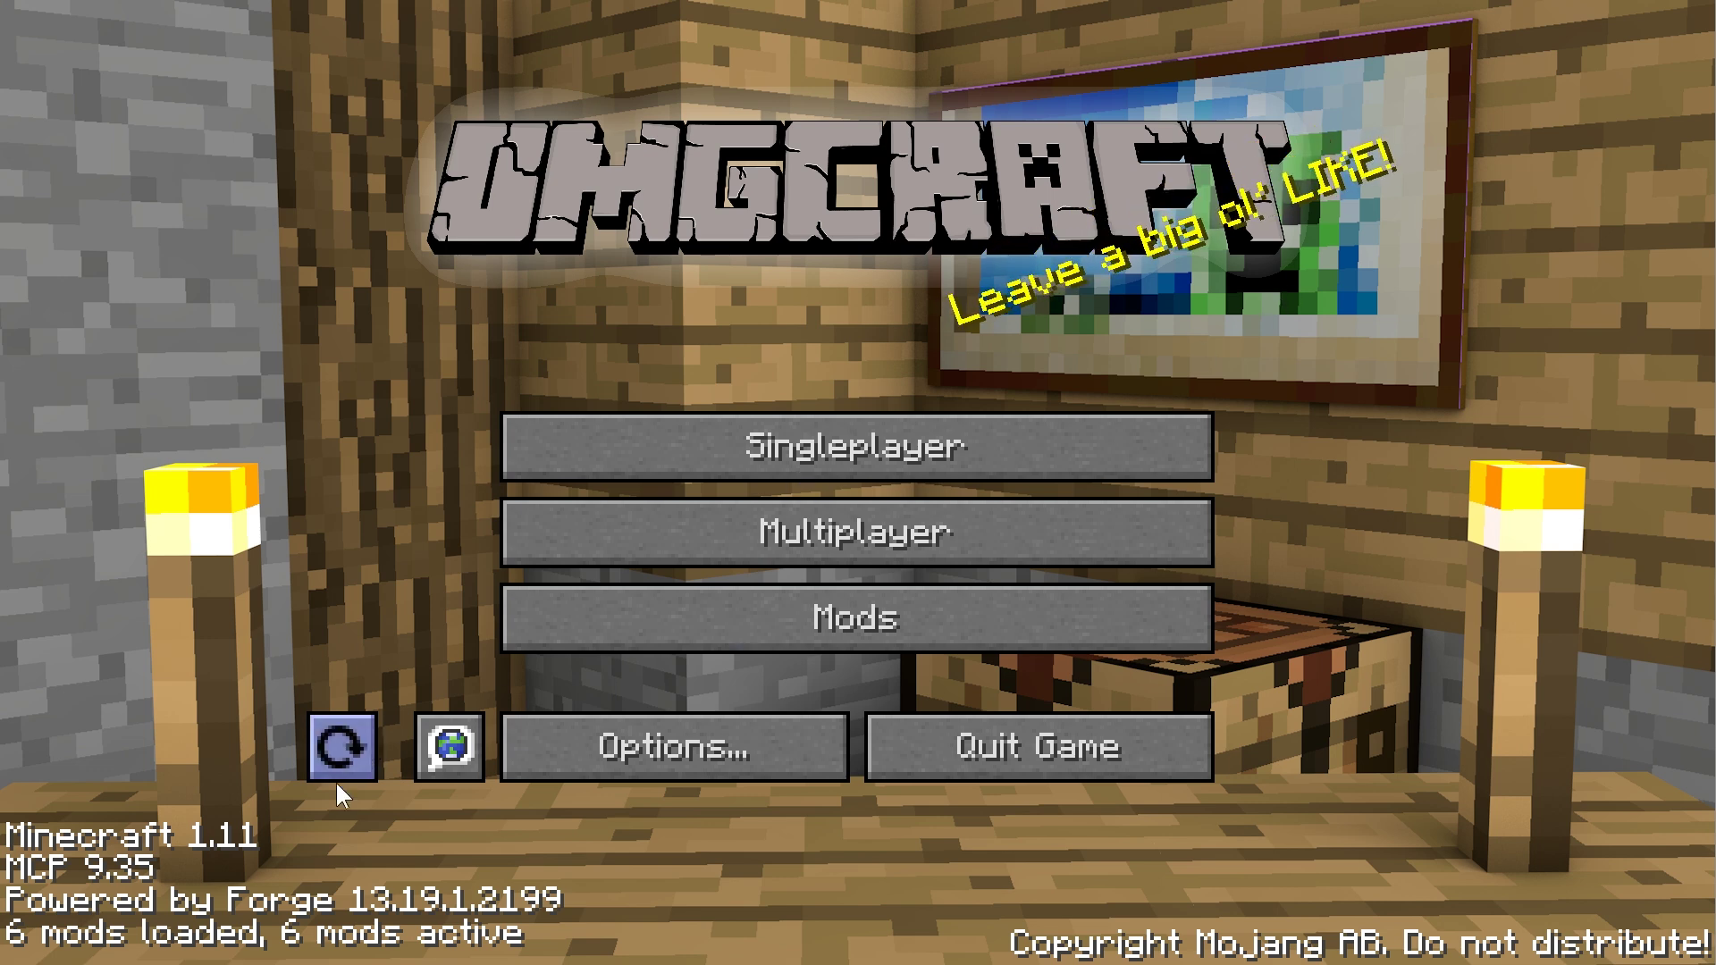